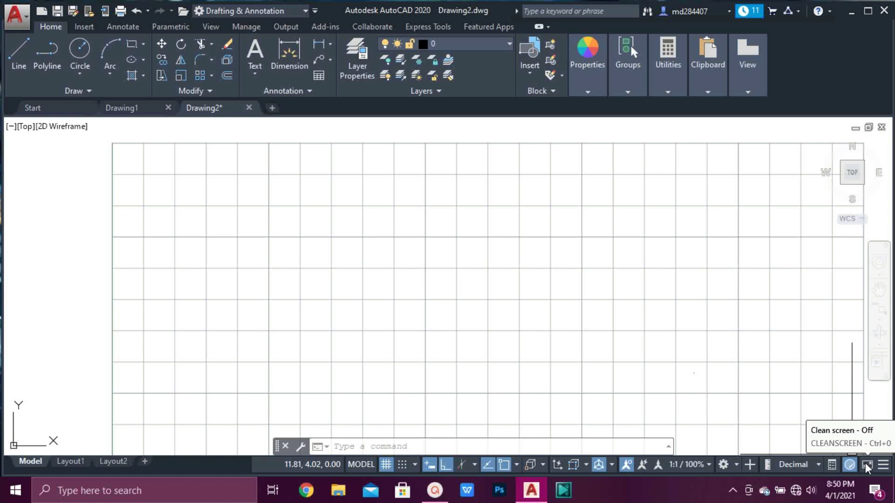
- Show the menu bar above the ribbon and cancel the open selection window
click(866, 467)
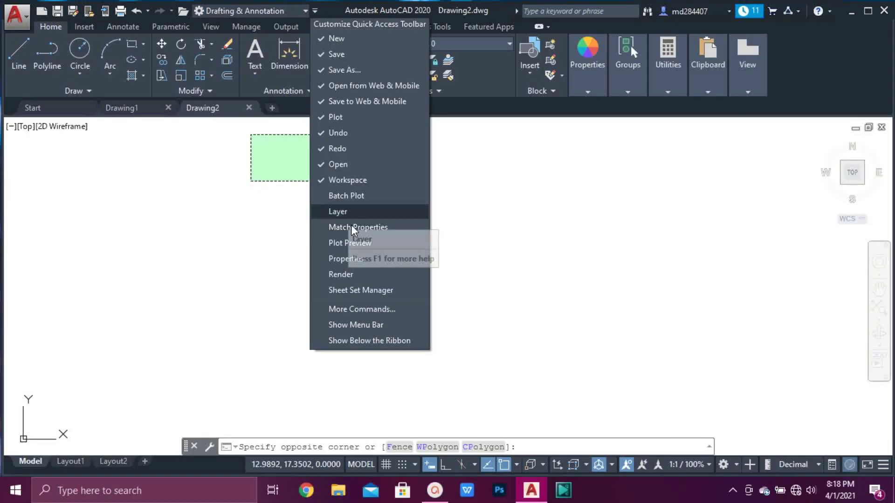
click(340, 325)
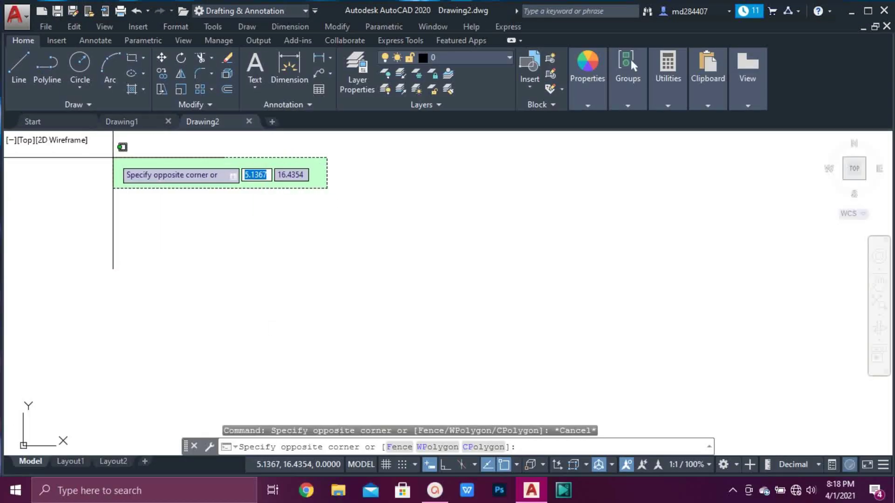
key(Escape)
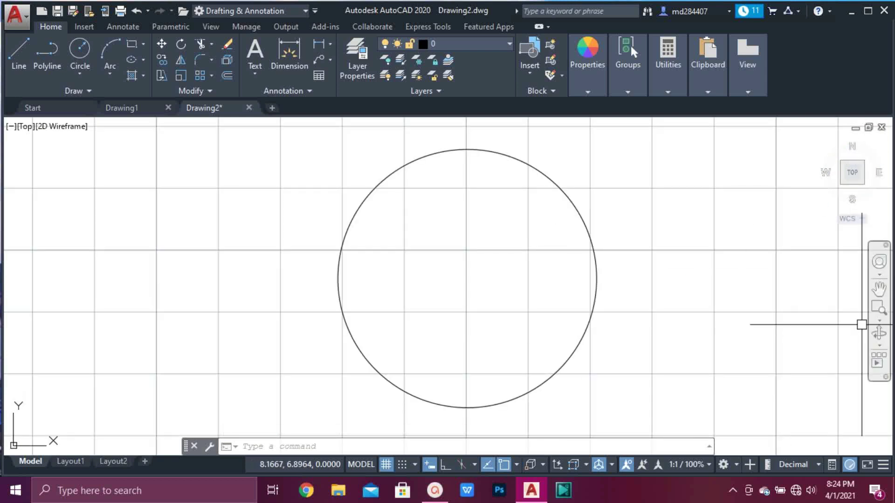
- Restore the previous zoom of the circle and try the realtime zoom option
click(879, 322)
click(827, 201)
click(880, 321)
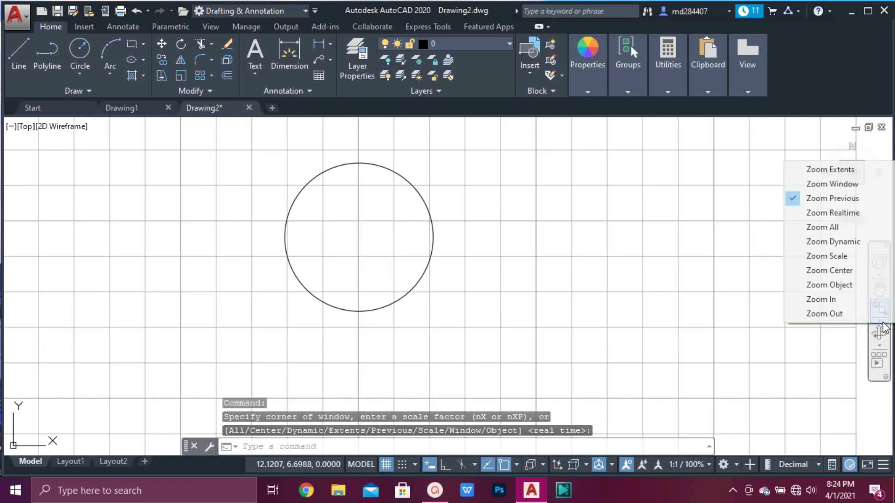
click(856, 213)
click(879, 321)
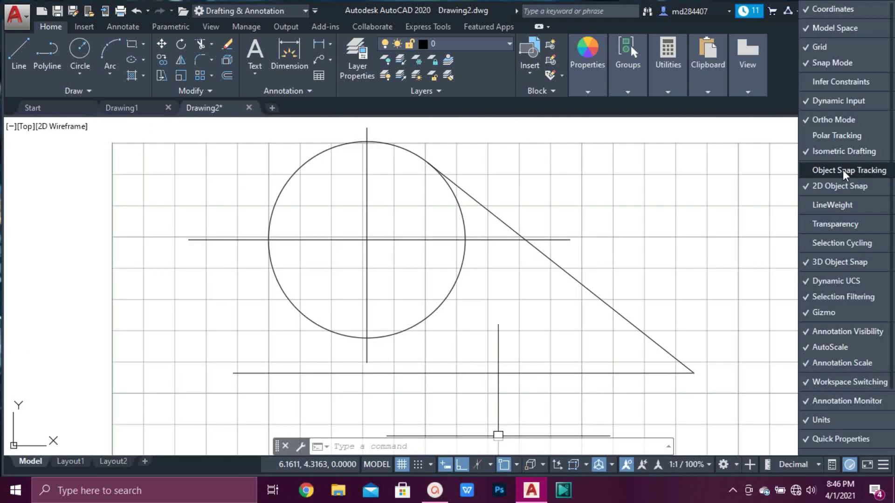
click(887, 465)
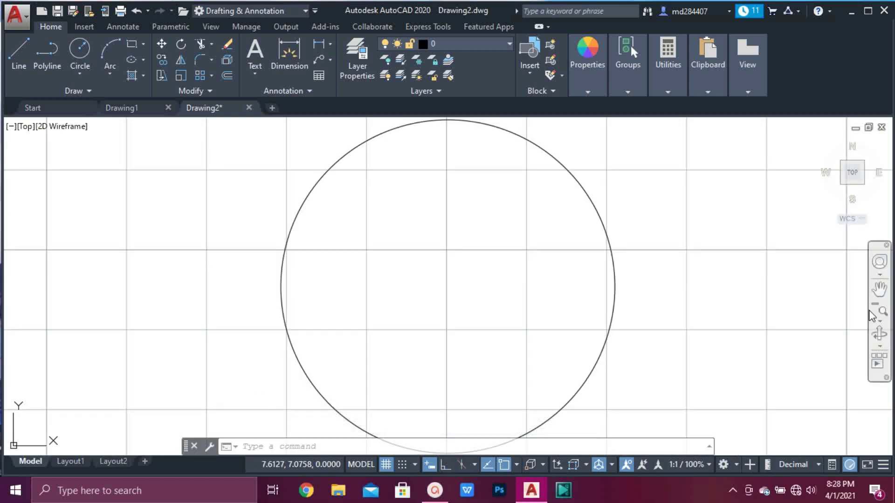
click(880, 333)
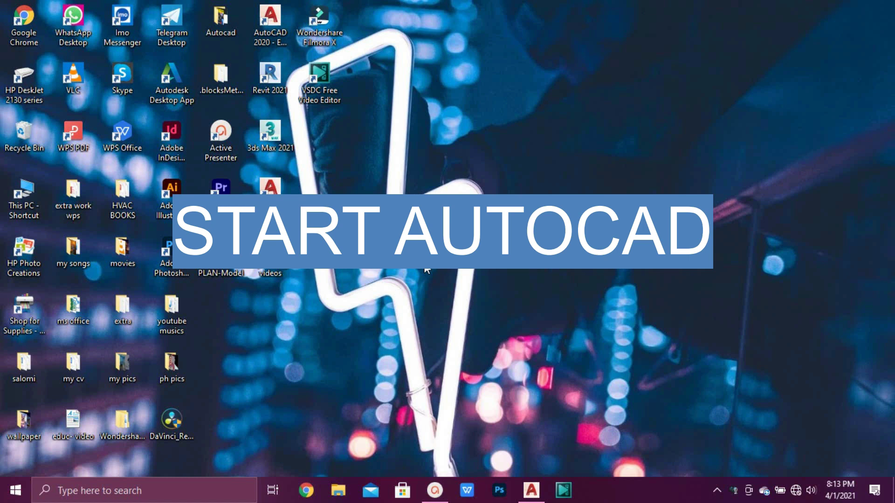
- Switch to AutoCAD 2020 and start a new blank drawing
click(538, 492)
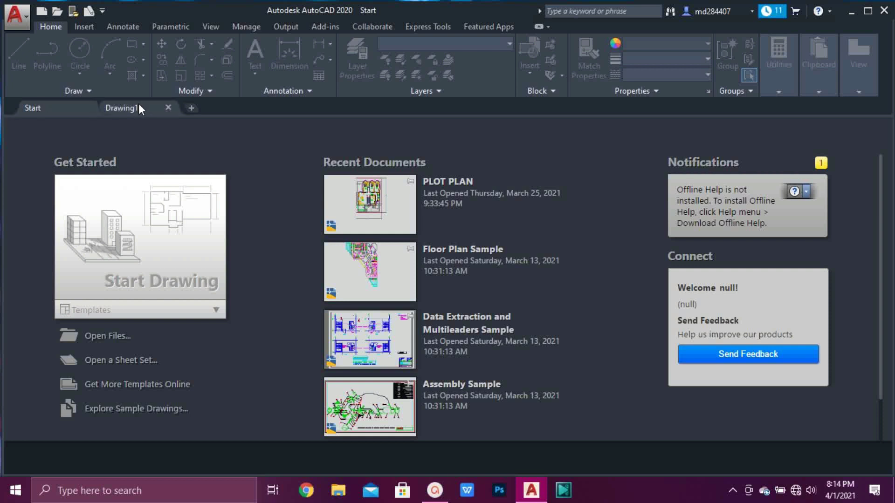
click(154, 281)
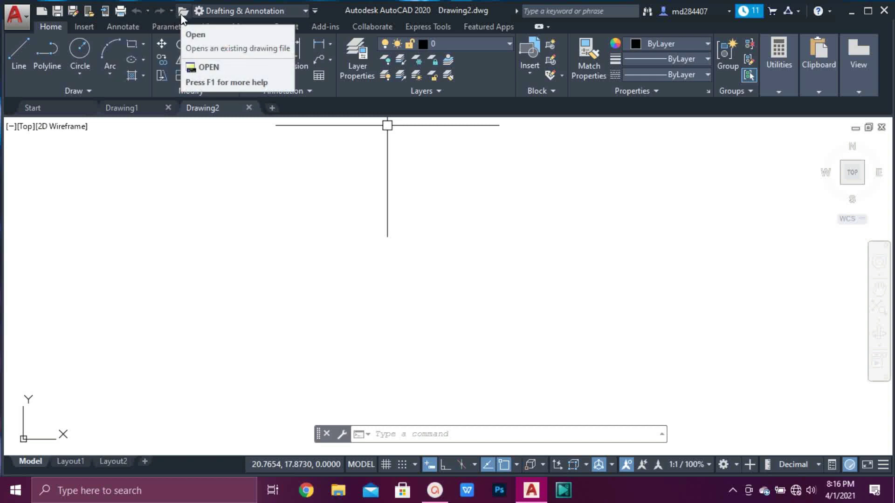
click(27, 18)
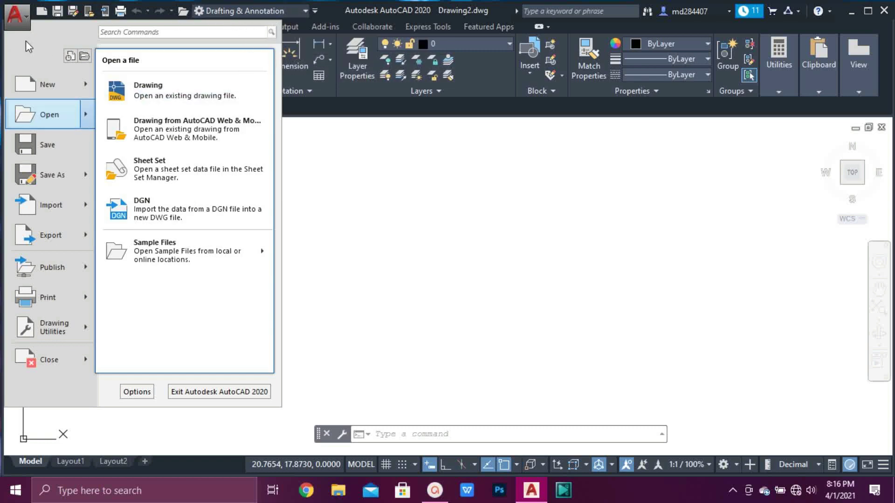
click(16, 24)
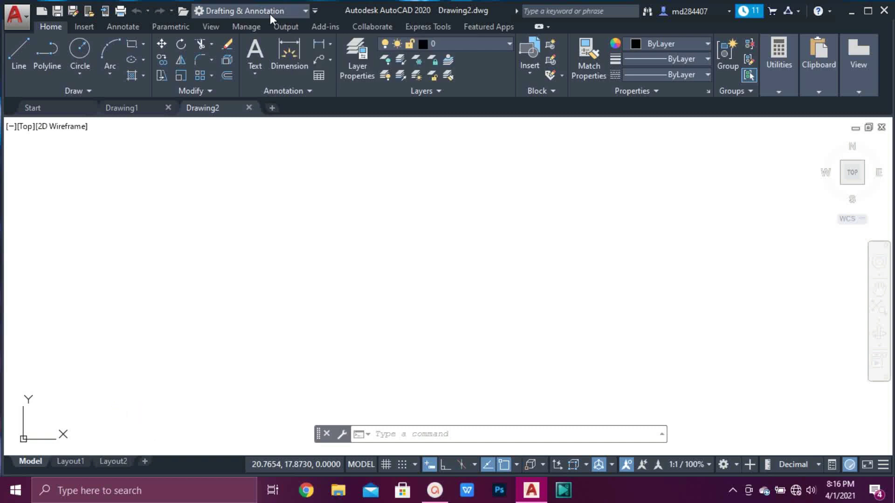
- Switch the workspace to 3D Basics and return to Drafting & Annotation
click(299, 13)
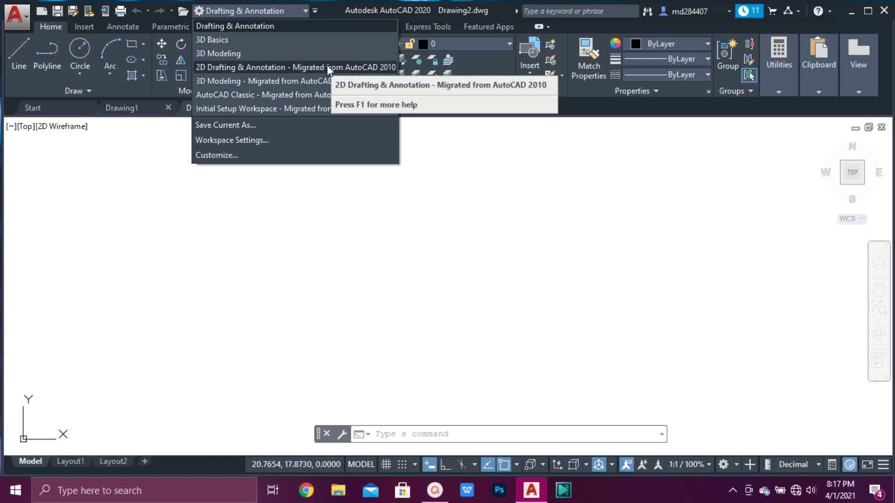
click(251, 41)
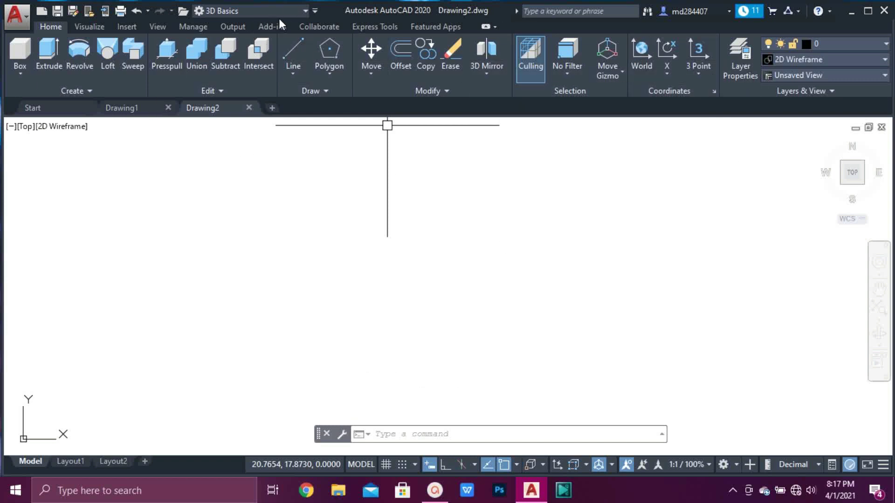
click(305, 11)
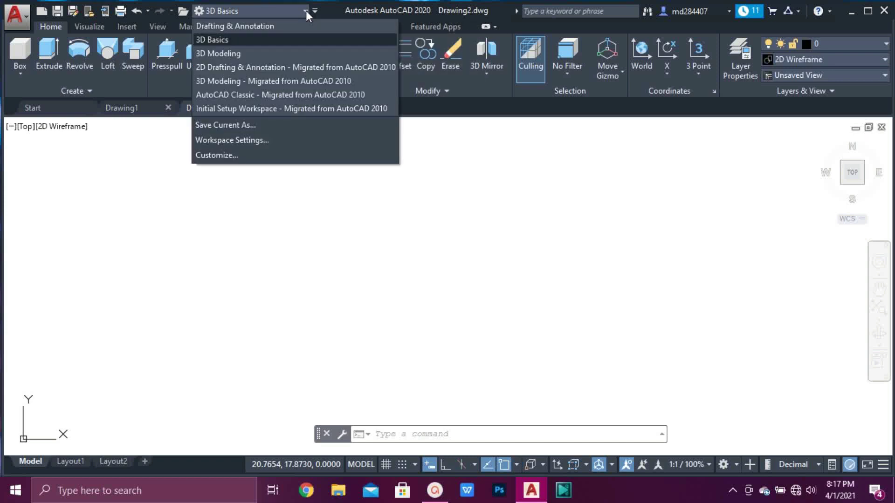
click(290, 26)
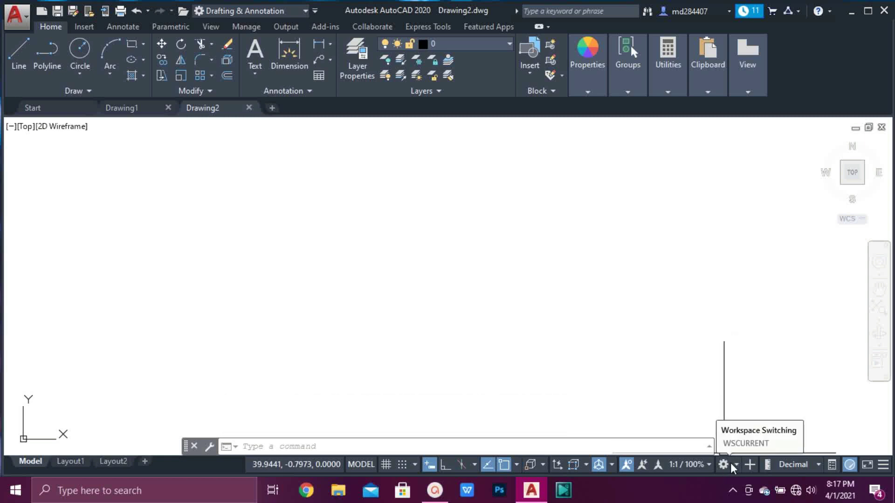
click(737, 467)
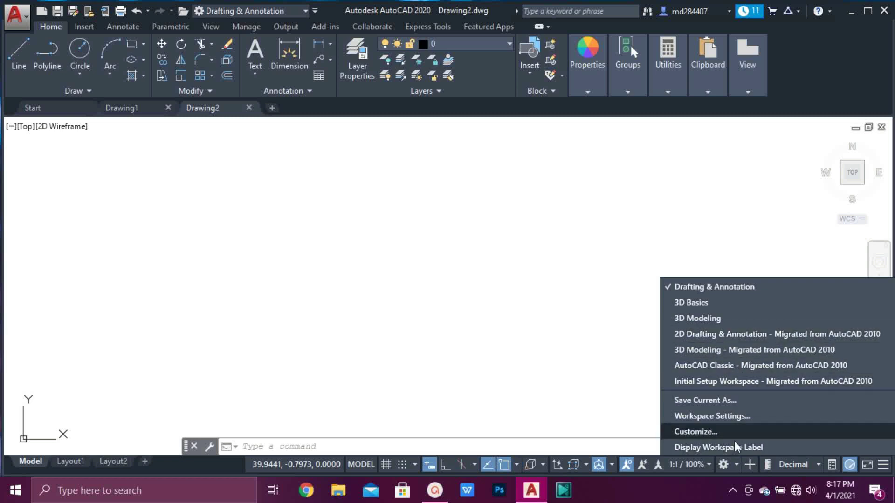
click(736, 466)
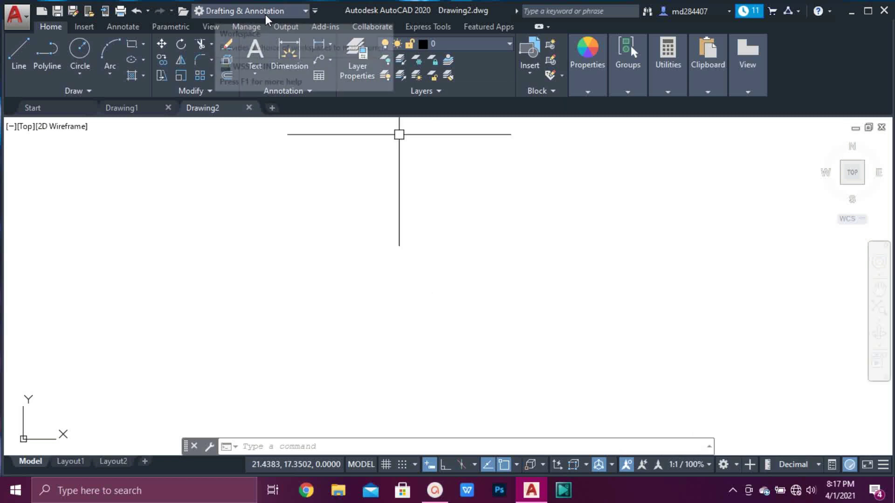
- Remove the Workspace selector from the Quick Access Toolbar and add it back
click(315, 12)
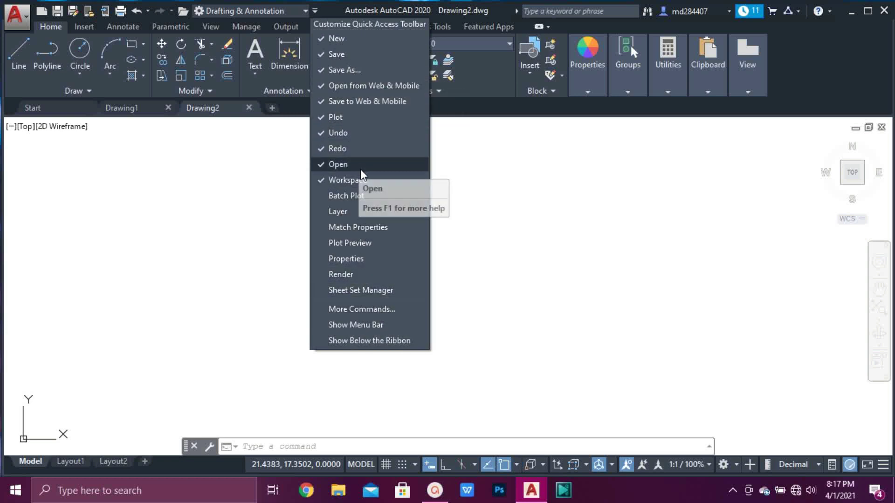
click(328, 184)
click(326, 181)
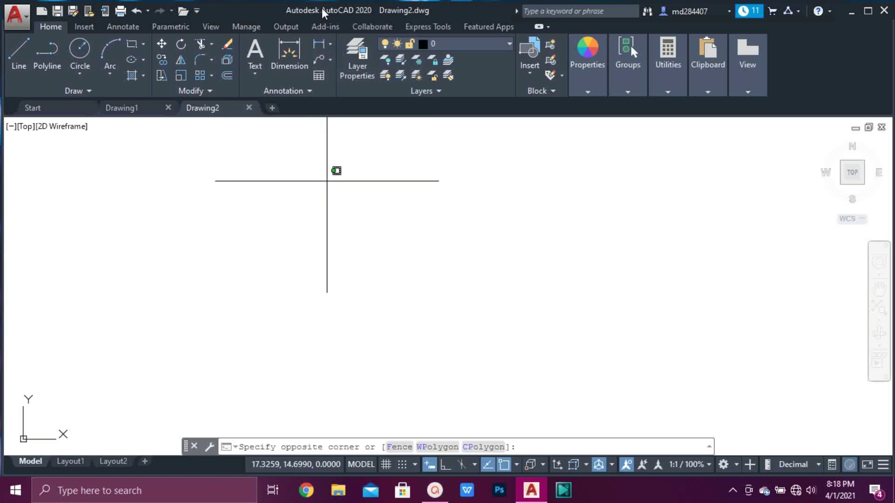
click(197, 11)
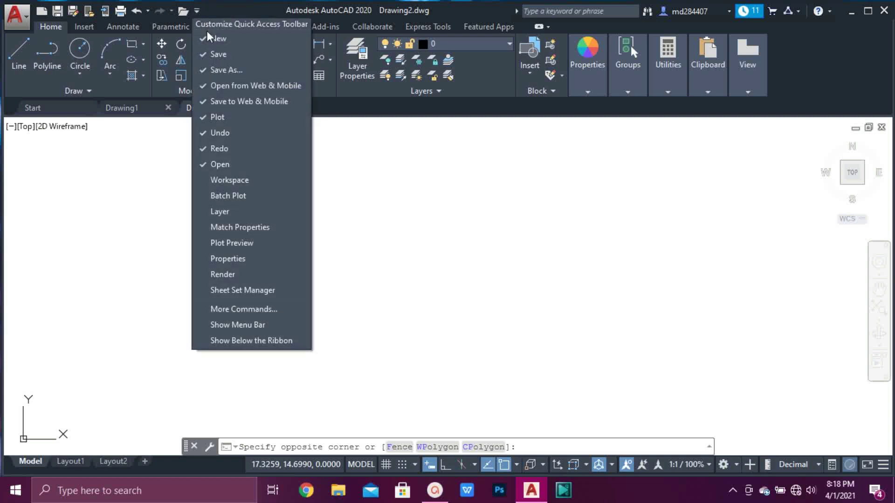
click(247, 185)
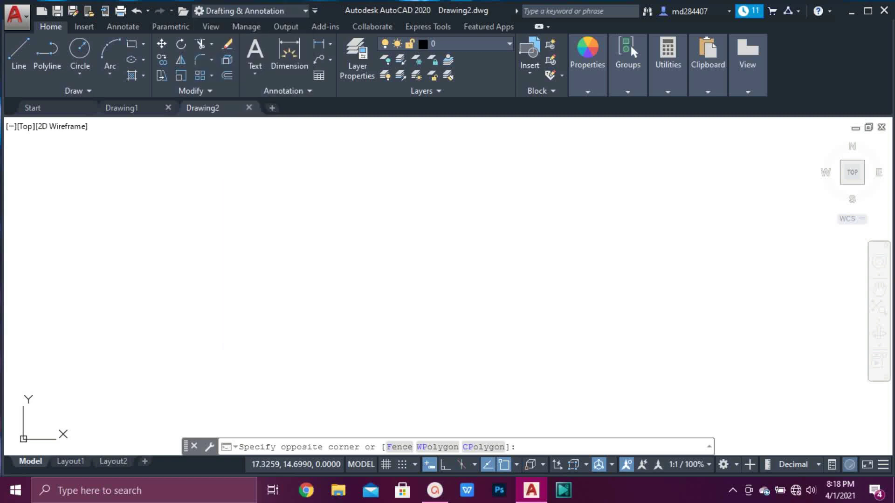
- Show the classic menu bar above the ribbon and end the stray selection window
click(316, 11)
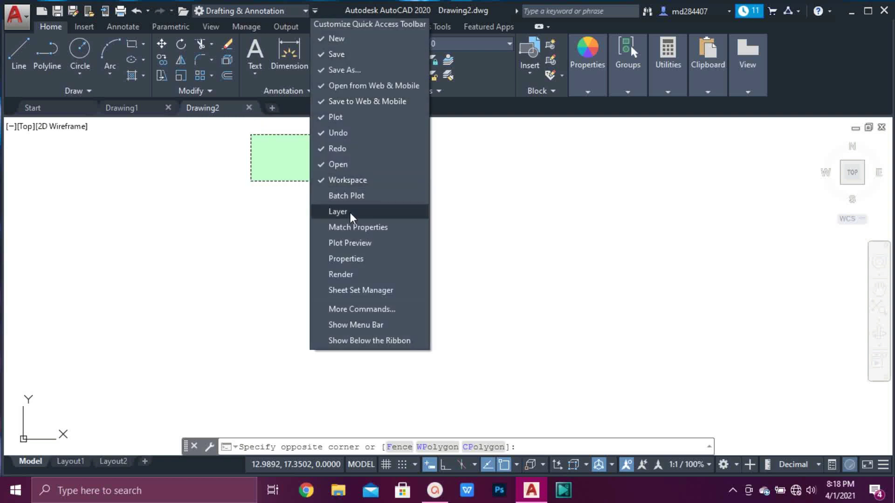
click(343, 325)
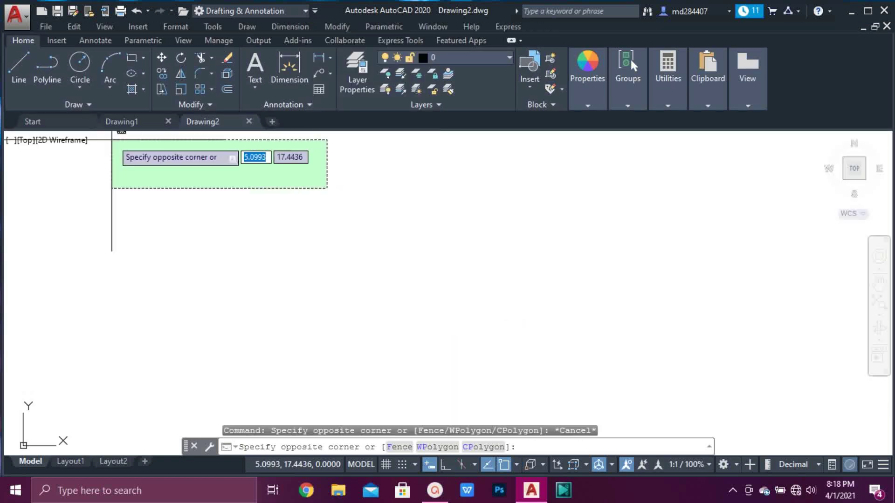
click(115, 159)
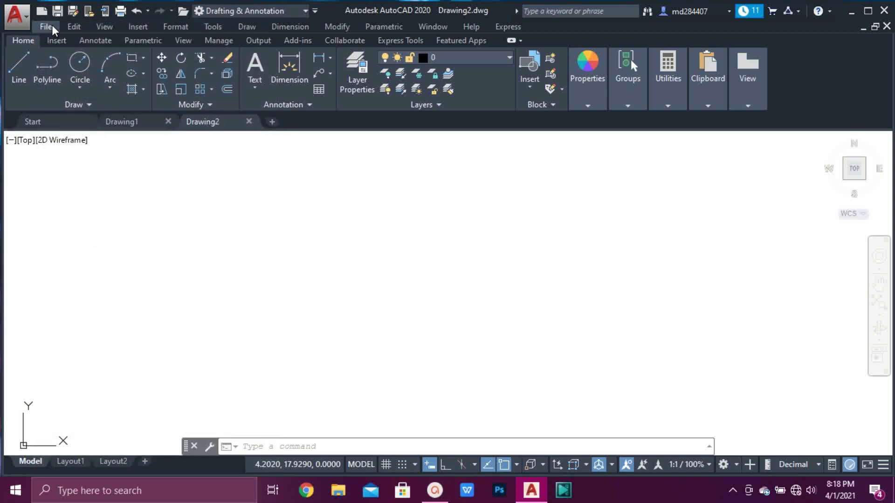
- Examine the commands offered by the classic menu bar, including File, Edit, View, Insert, Format and Dimension
click(52, 30)
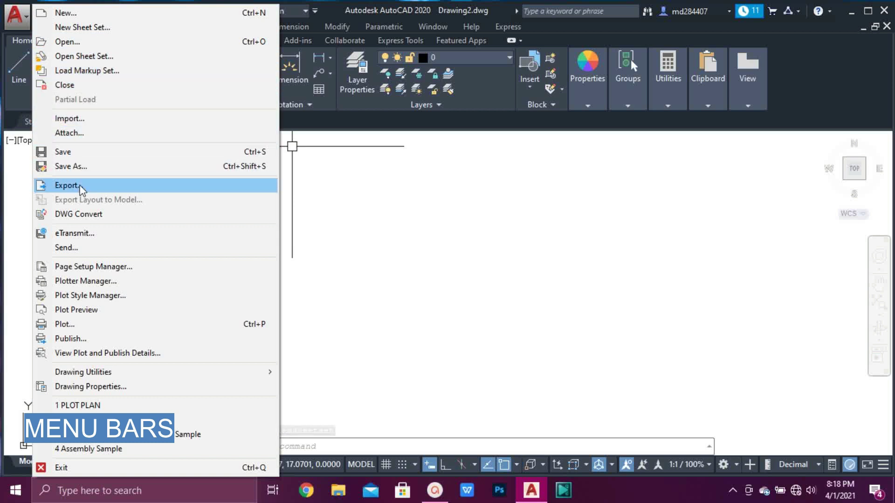
click(5, 228)
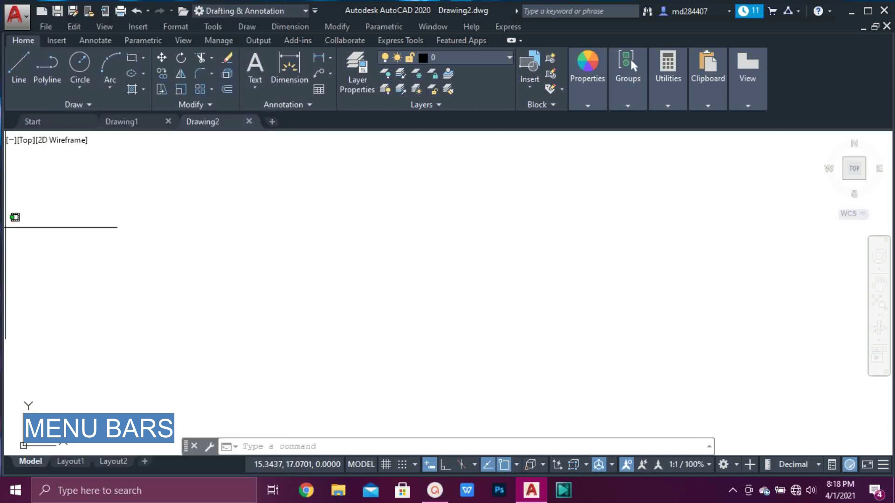
click(75, 27)
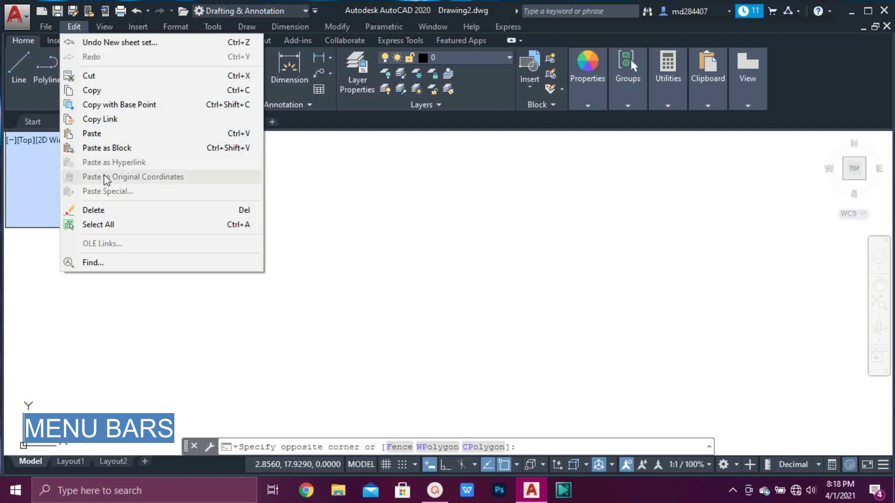
mouse_move(105, 28)
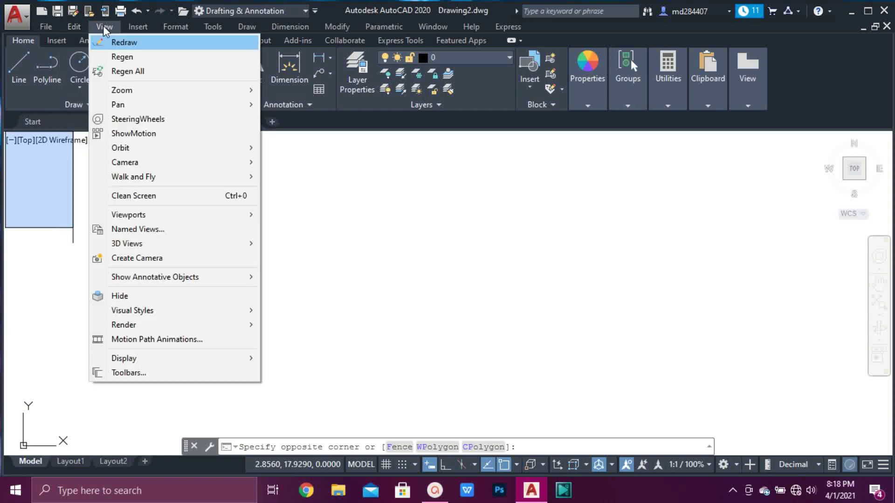
mouse_move(138, 29)
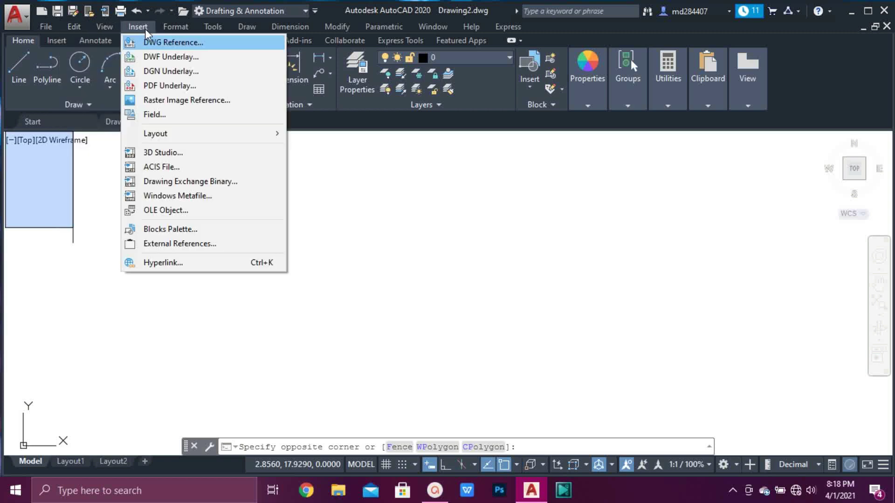
mouse_move(171, 31)
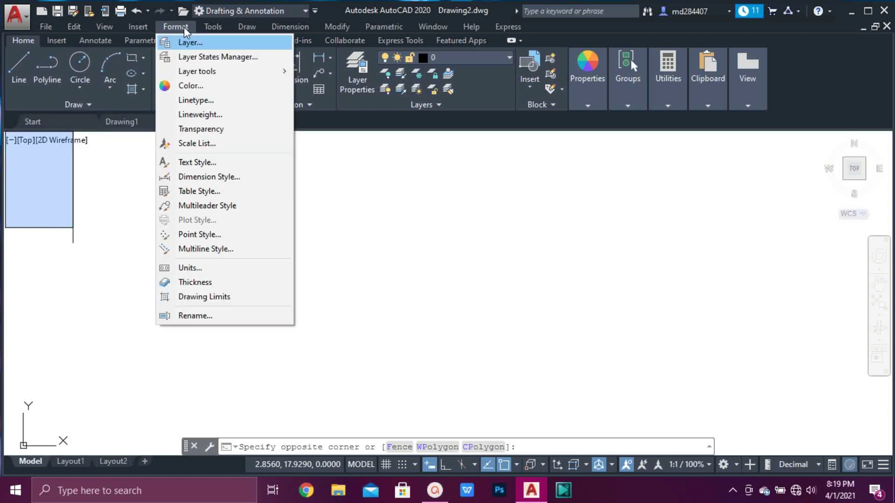
mouse_move(461, 29)
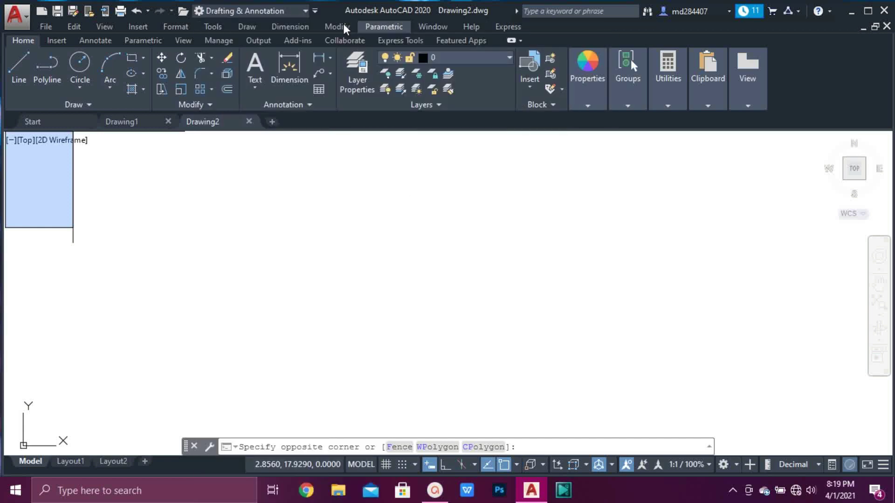
mouse_move(280, 33)
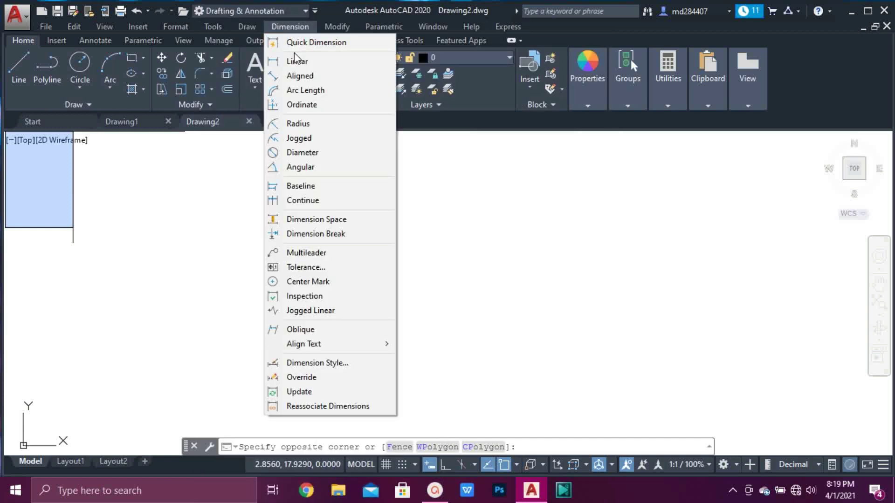
- Hide the classic menu bar through the Quick Access Toolbar customization options
click(316, 13)
click(316, 13)
click(316, 13)
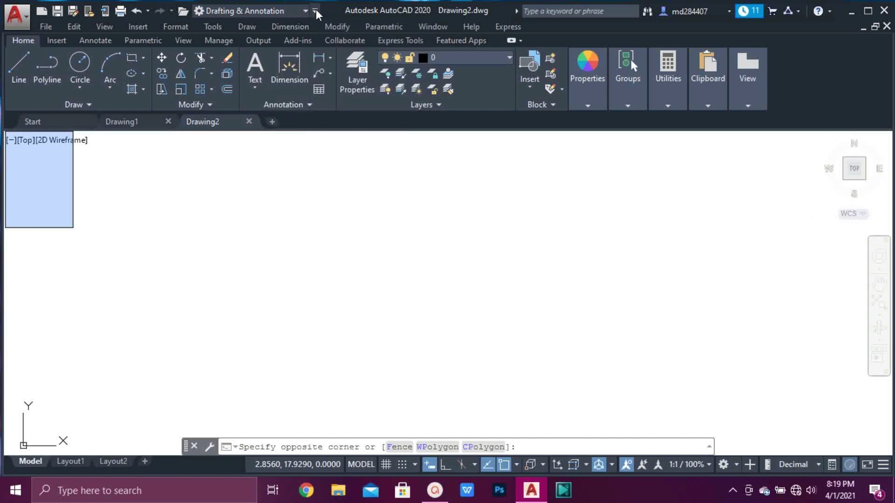
click(316, 13)
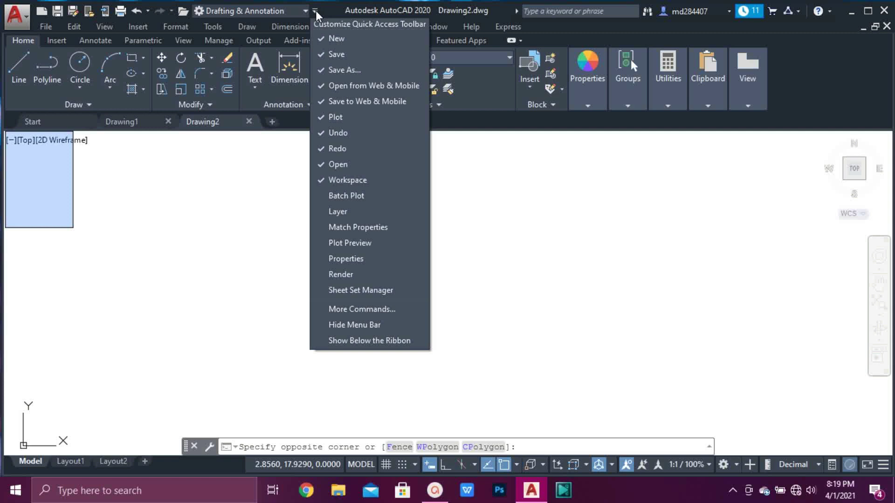
click(349, 325)
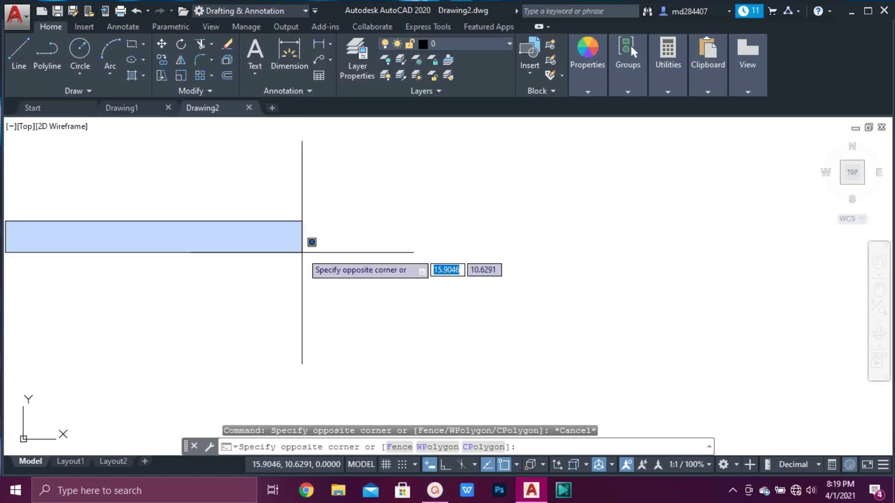
- Cancel the stray selection window, move the Quick Access Toolbar below the ribbon and return it above the ribbon
key(Escape)
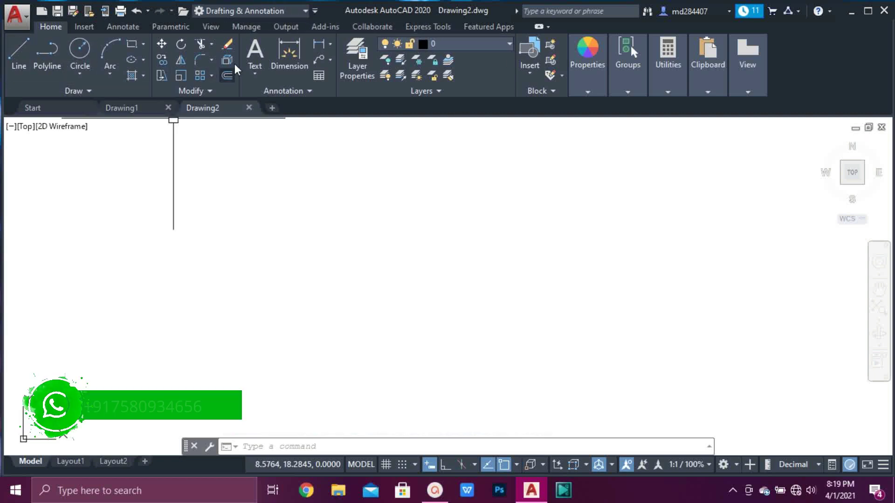
click(315, 11)
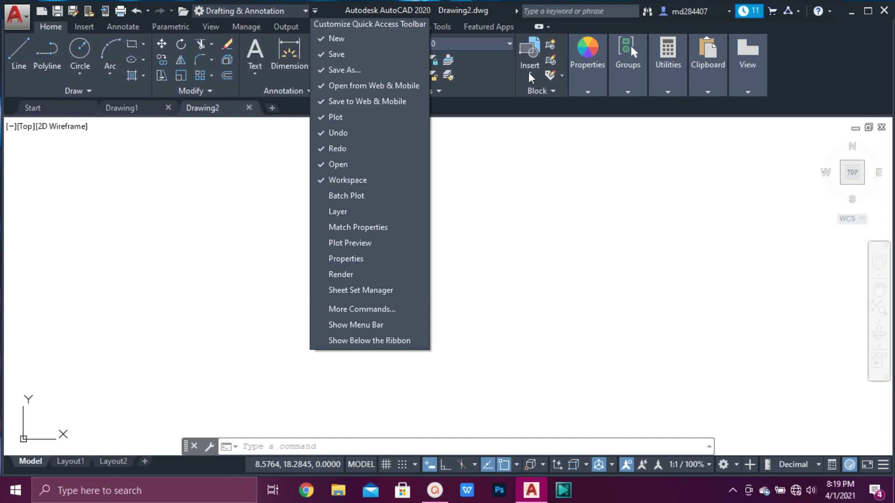
click(369, 341)
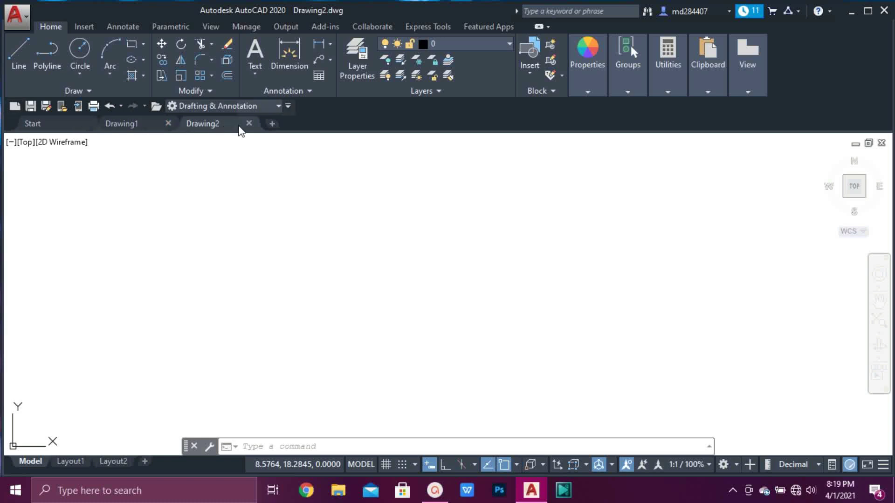
click(288, 105)
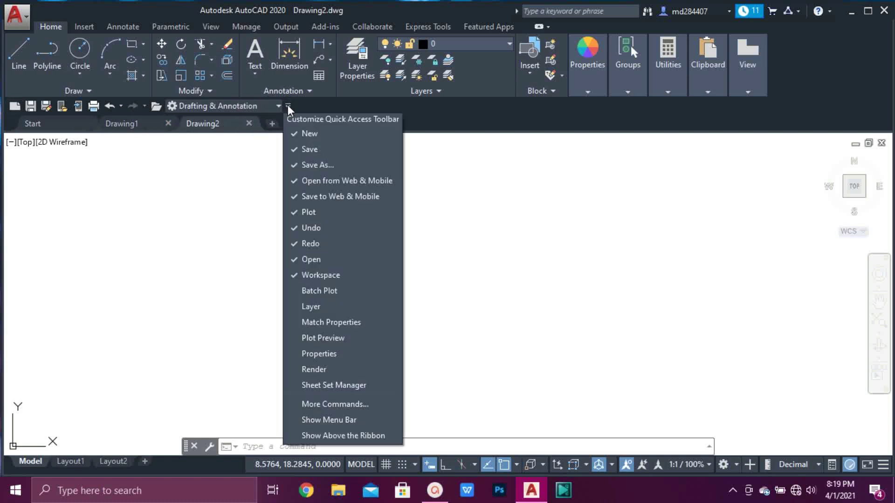
click(323, 436)
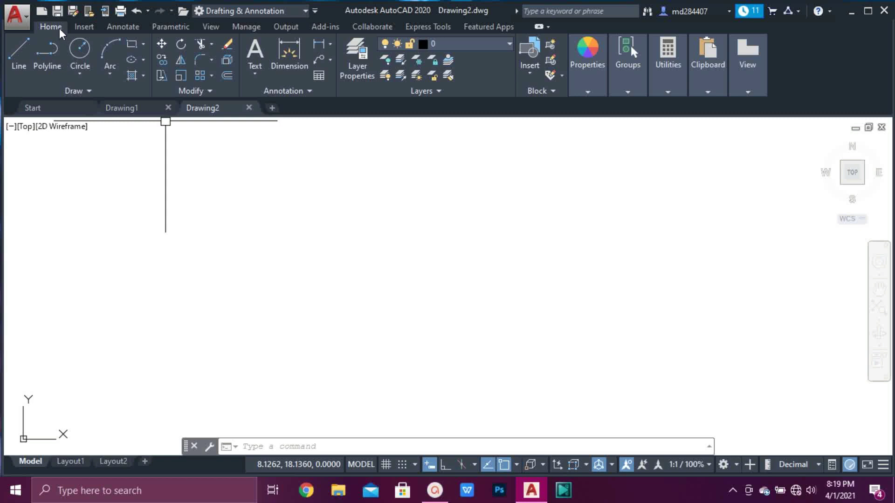
- Examine the tools in the Insert, Annotate, Parametric, View and Manage ribbon categories and return to the Home tools
click(82, 26)
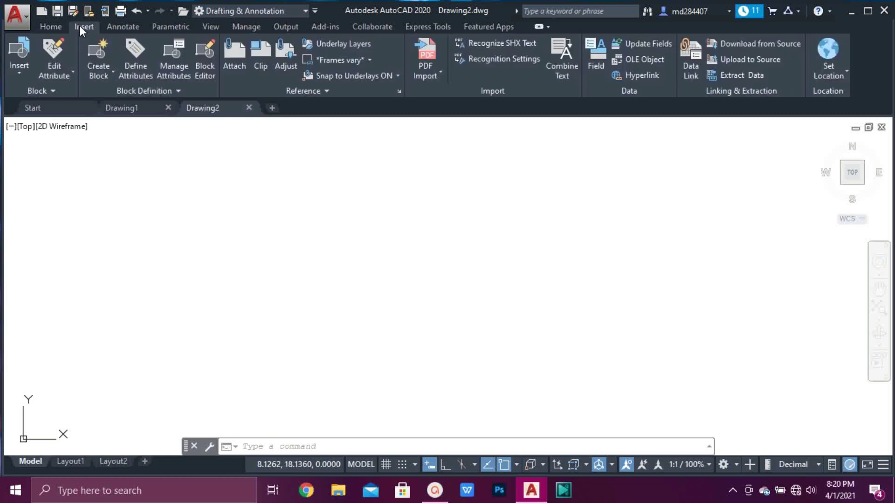
click(120, 27)
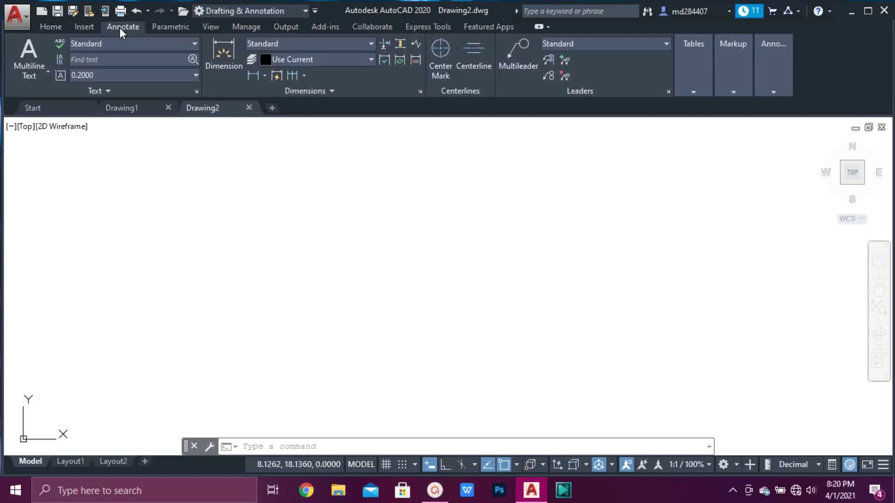
click(164, 27)
click(212, 27)
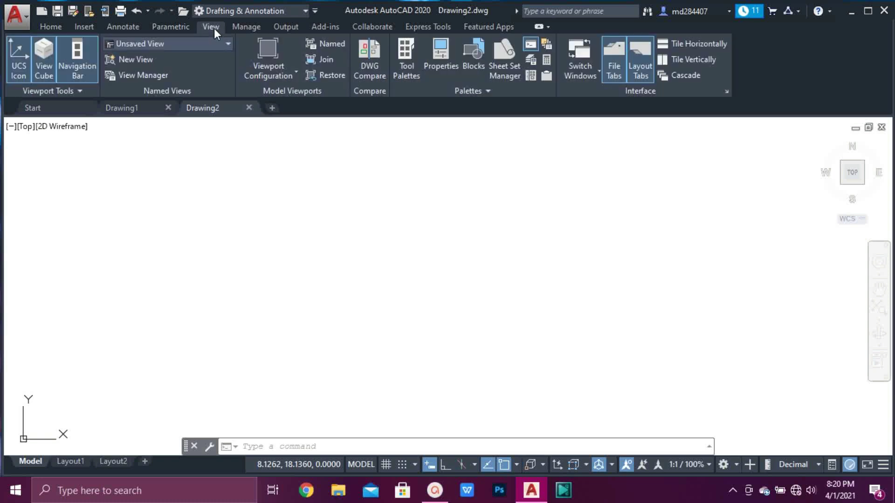
click(245, 27)
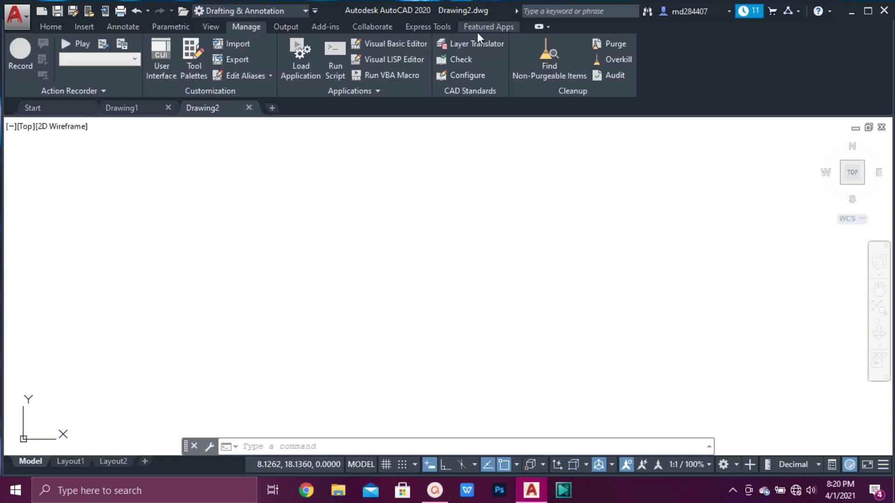
click(50, 27)
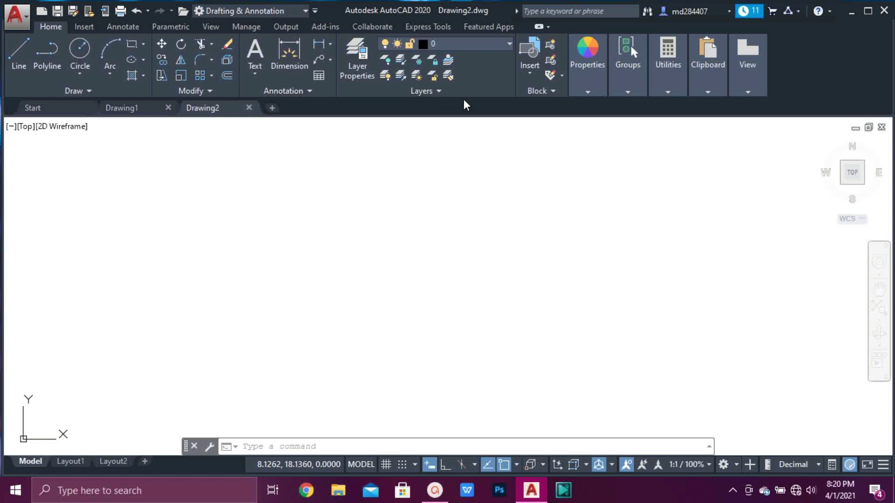
mouse_move(576, 70)
click(84, 27)
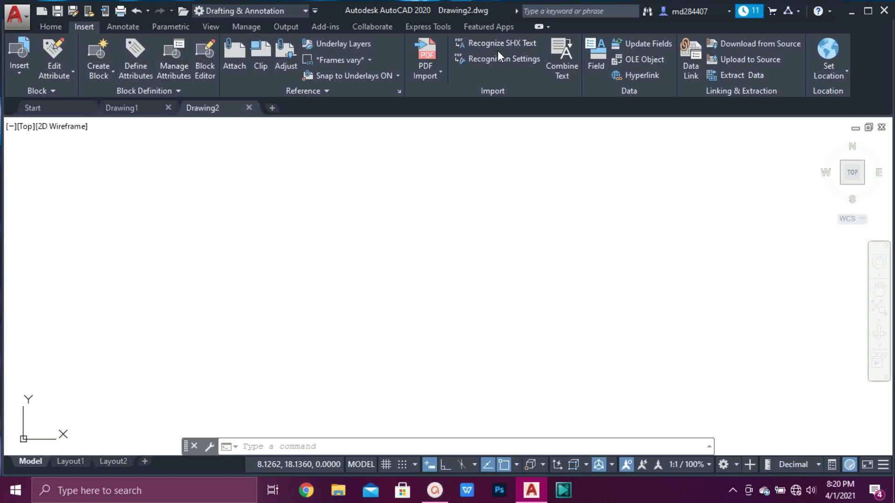
click(212, 26)
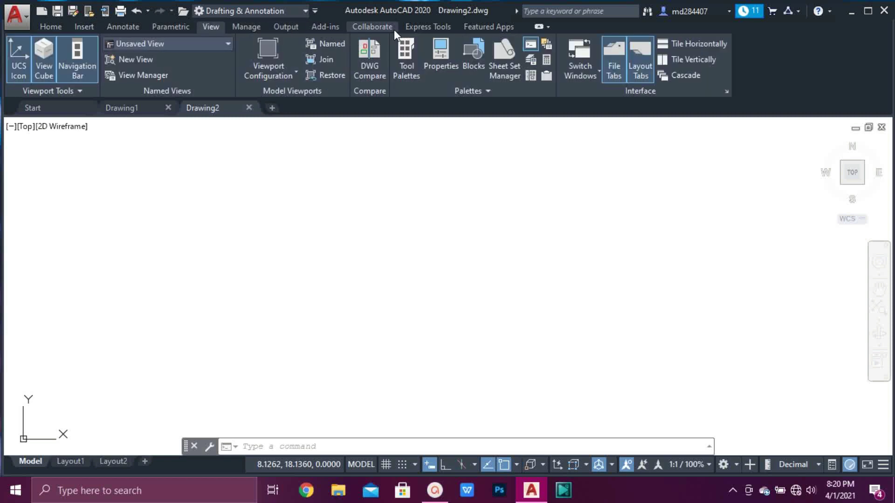
click(51, 28)
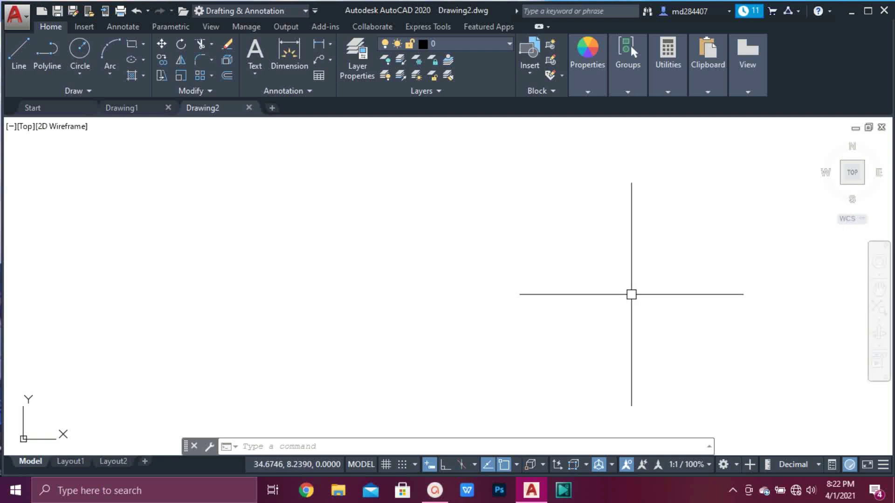
- Turn on the drawing grid display and take a closer look at it
click(385, 464)
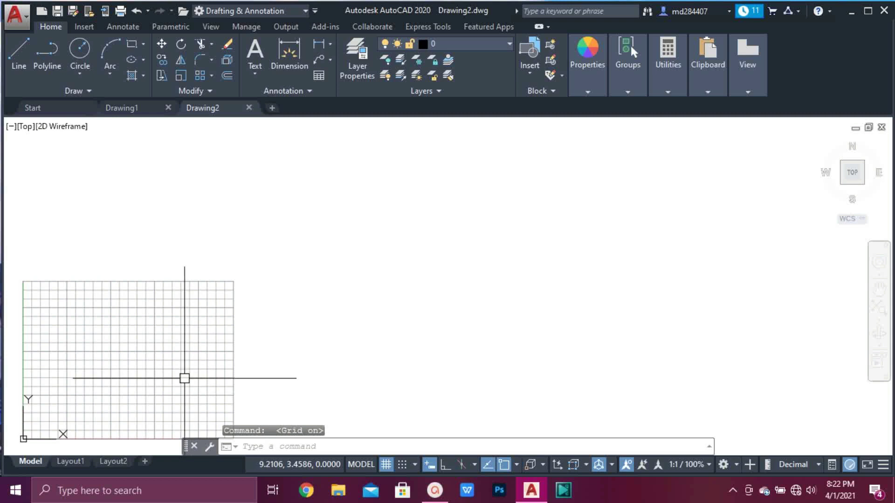
scroll(184, 378, up, 6)
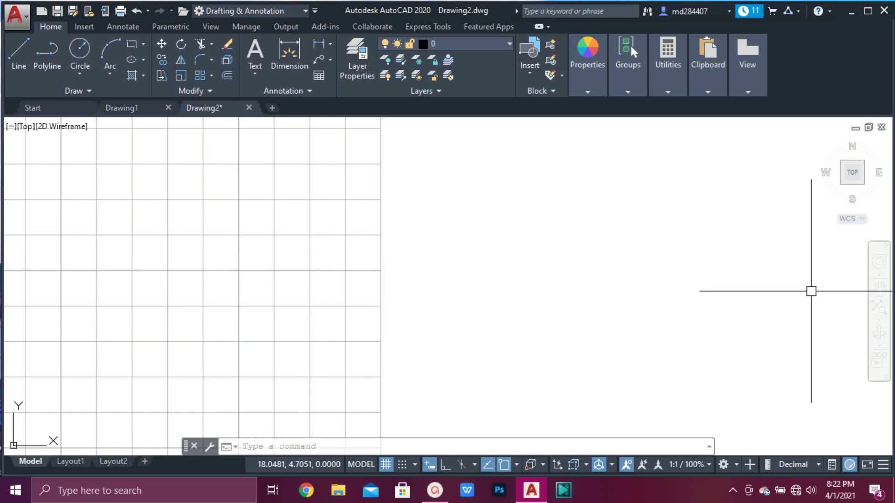
- Pan back and forth across the gridded drawing area with the Pan tool and end the command
click(878, 289)
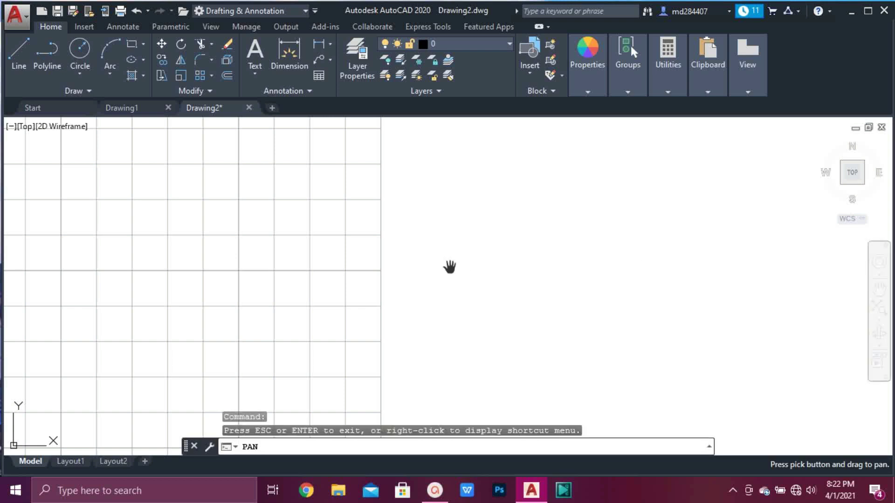
drag(241, 276, 359, 288)
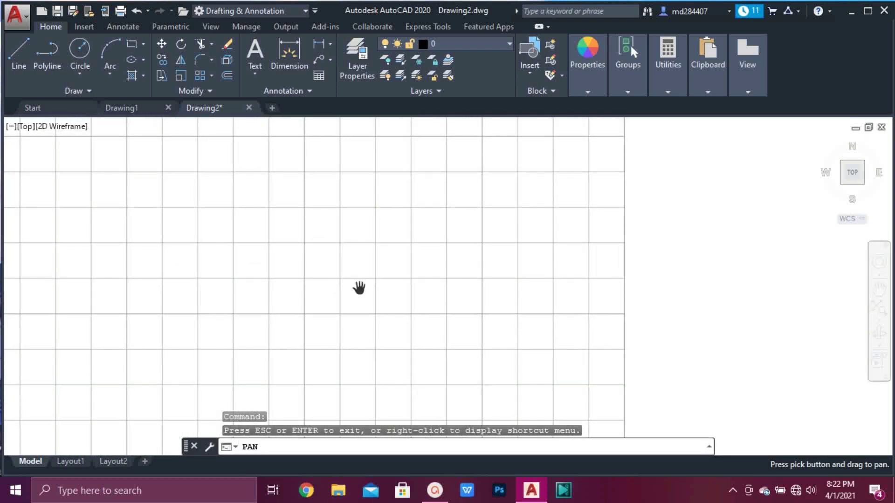
drag(195, 174, 474, 245)
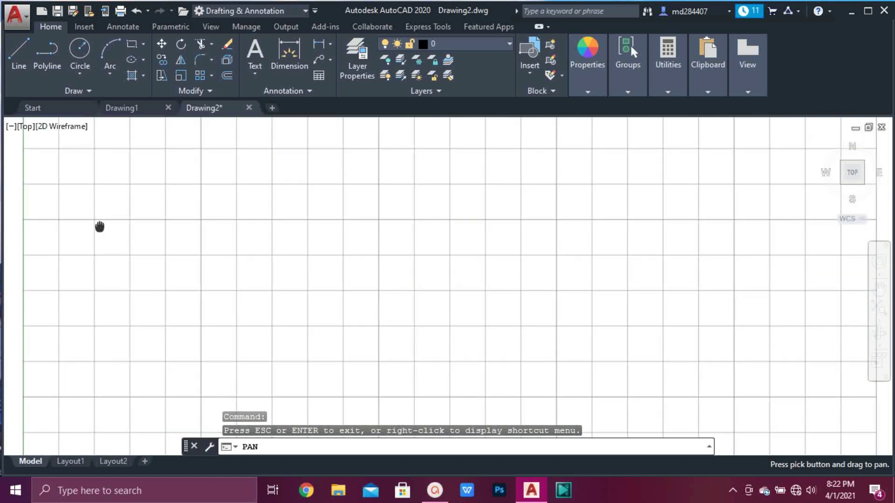
drag(136, 231, 110, 227)
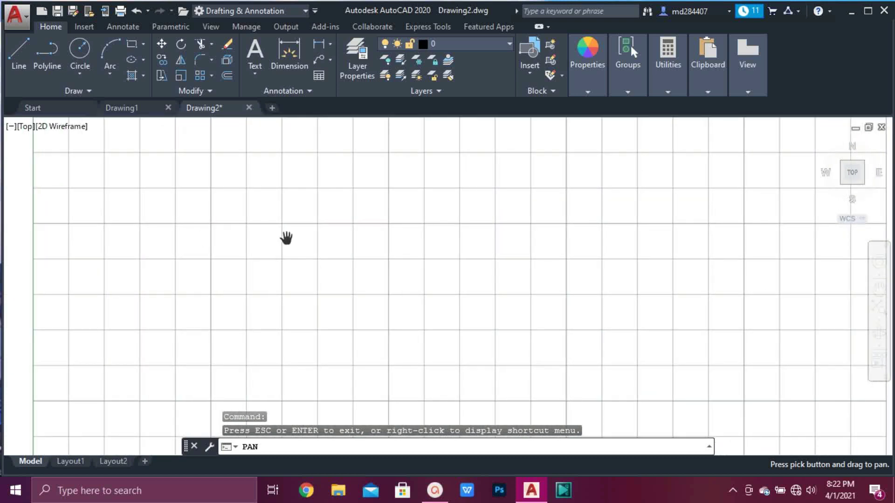
drag(322, 236, 196, 240)
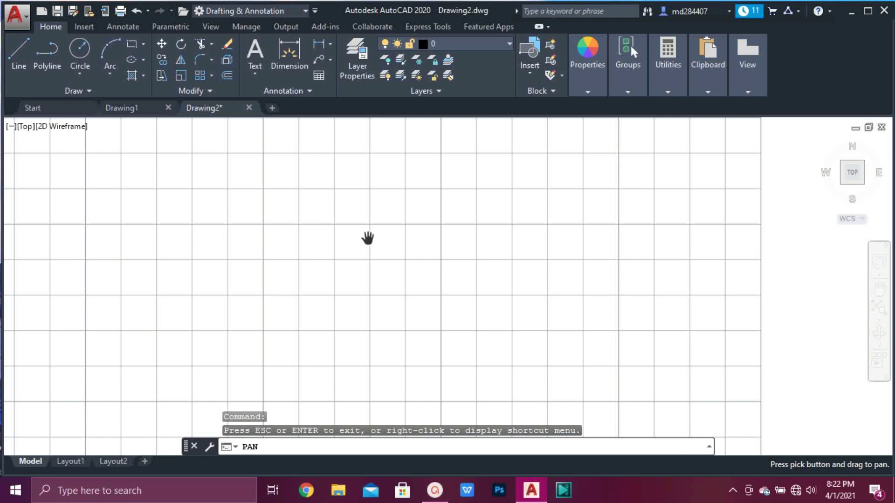
drag(546, 239, 312, 254)
drag(44, 254, 353, 230)
drag(345, 159, 368, 175)
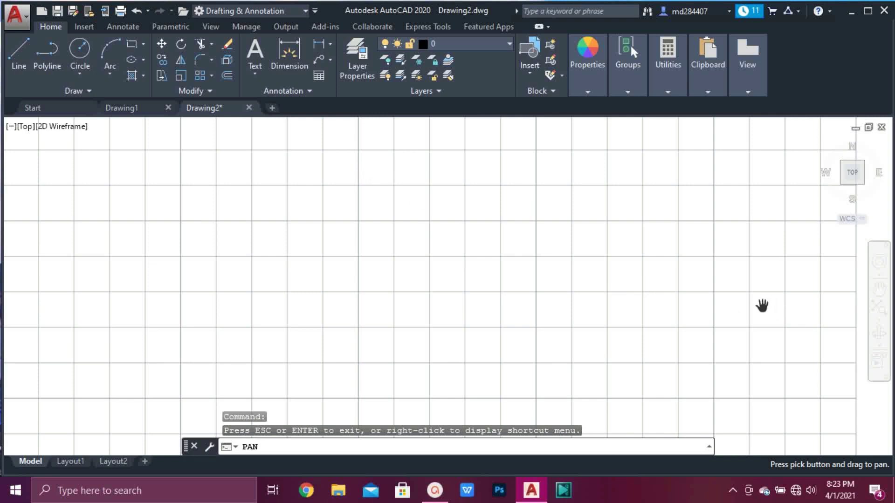
key(Escape)
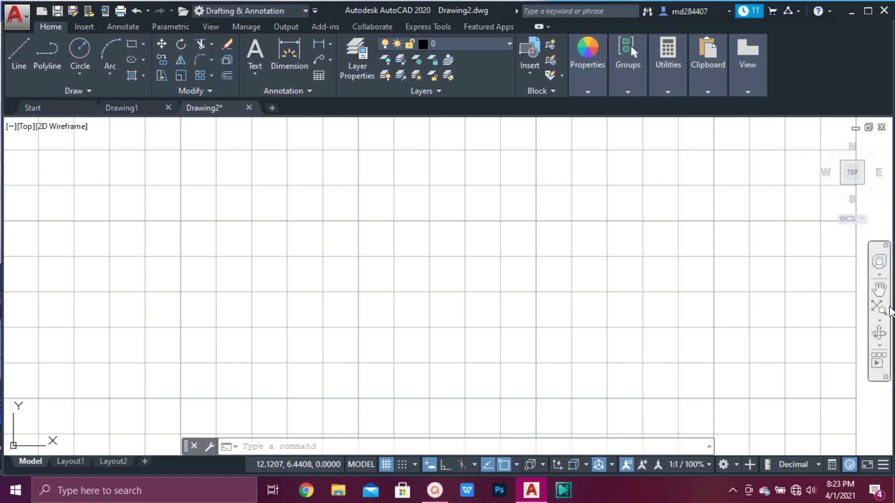
- Draw a circle with a radius of about two grid squares in the gridded area using its center and radius
click(880, 321)
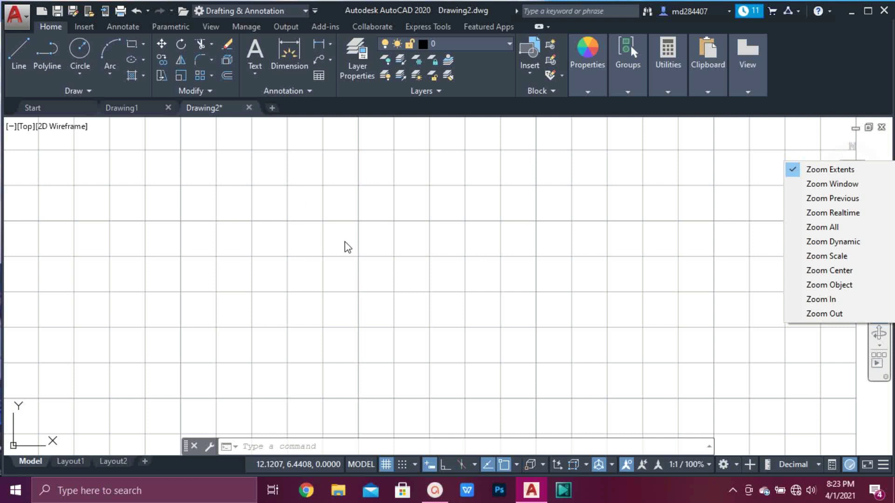
click(82, 55)
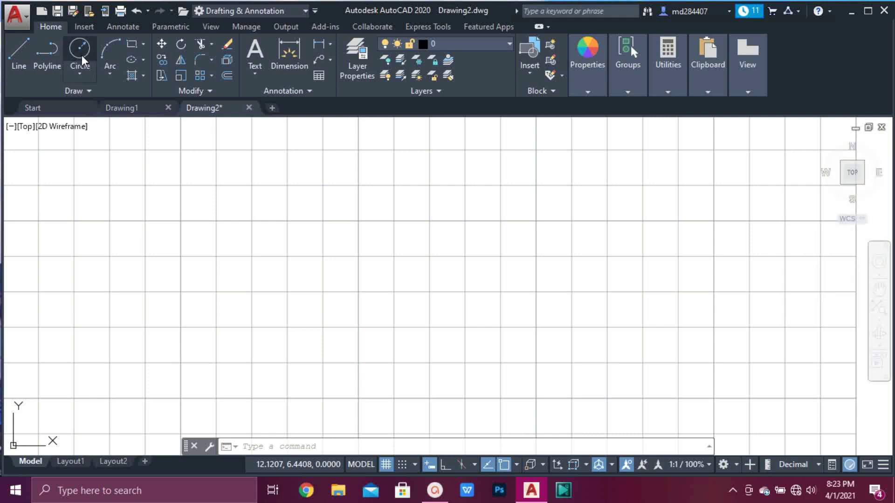
click(82, 55)
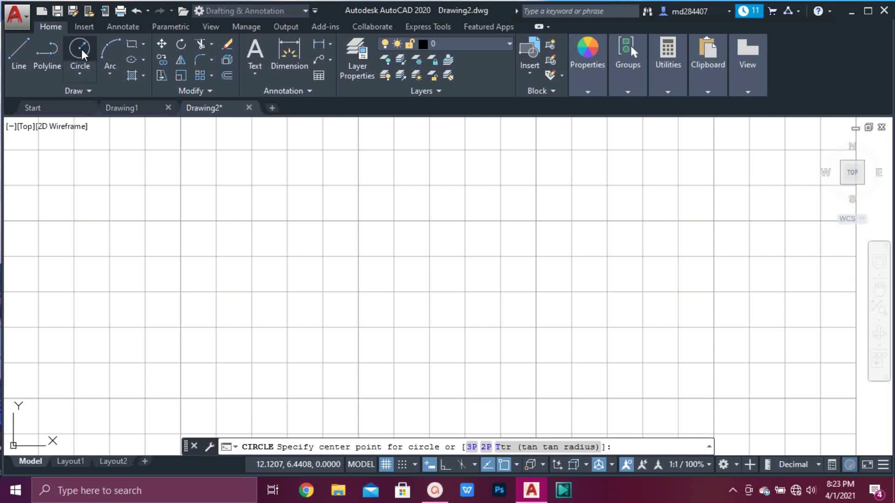
click(82, 49)
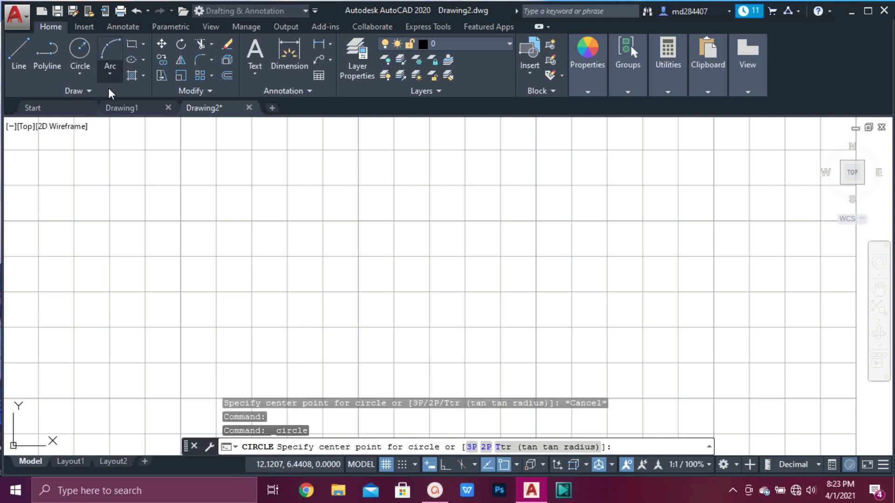
click(359, 236)
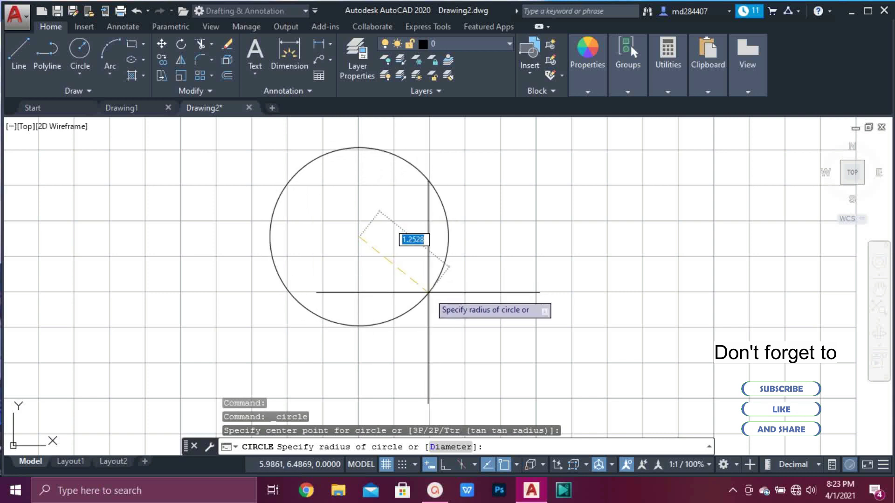
click(413, 287)
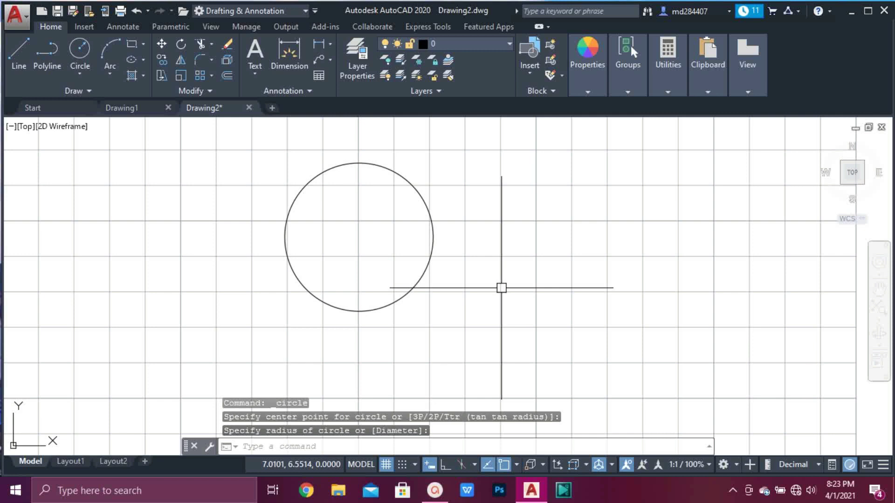
- Magnify the circle with a Zoom Window enclosing it and return to the earlier view with Zoom Previous
click(880, 323)
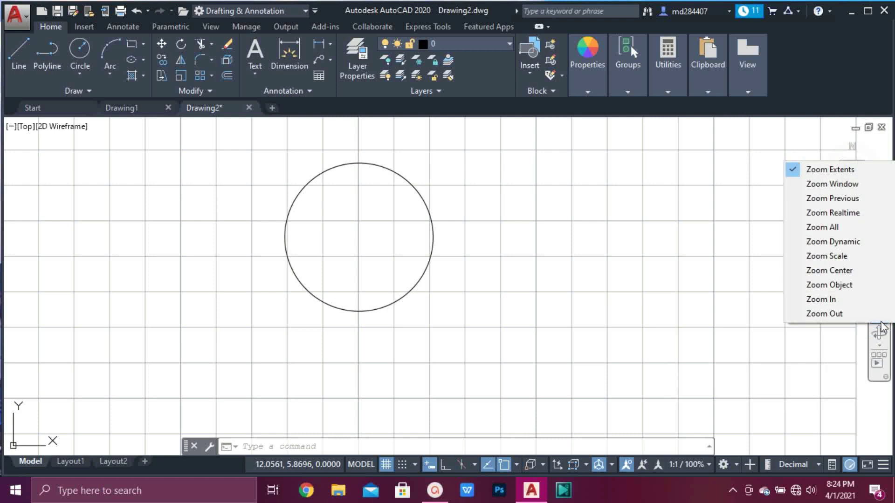
click(843, 188)
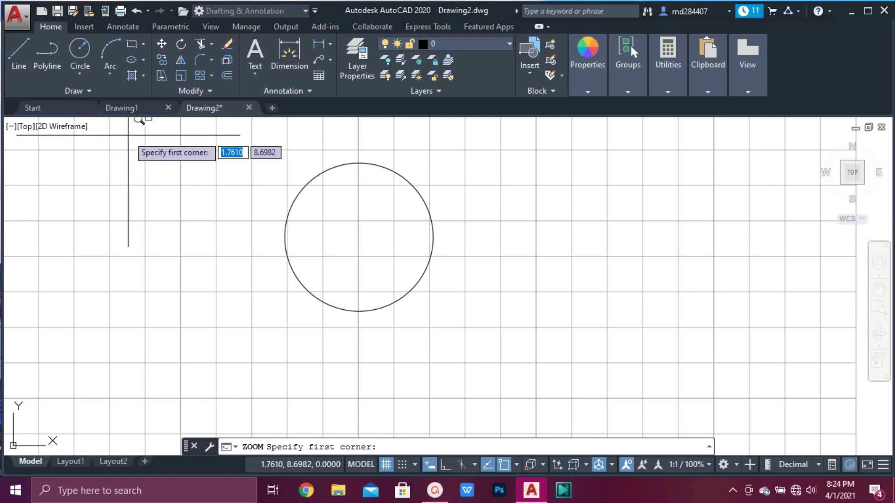
click(150, 145)
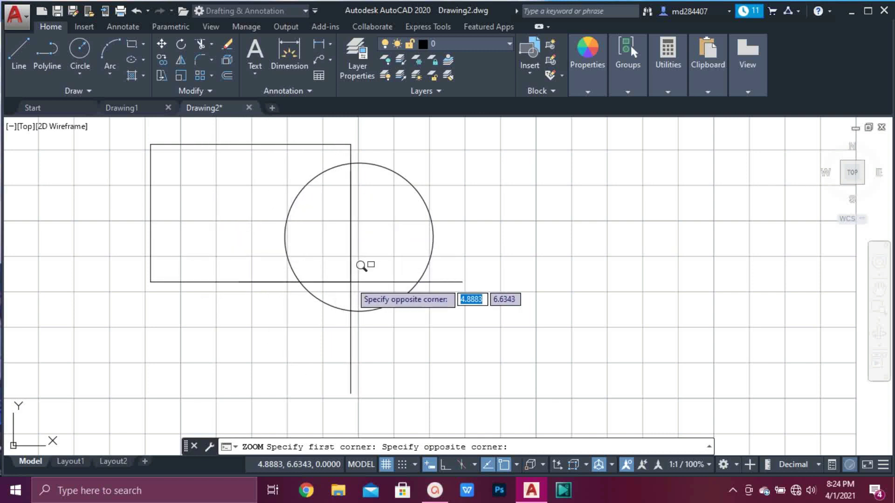
click(545, 339)
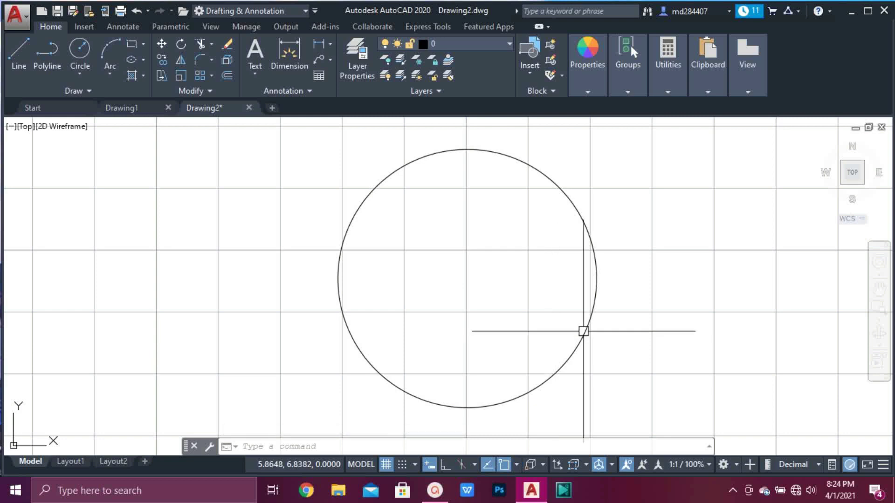
click(880, 322)
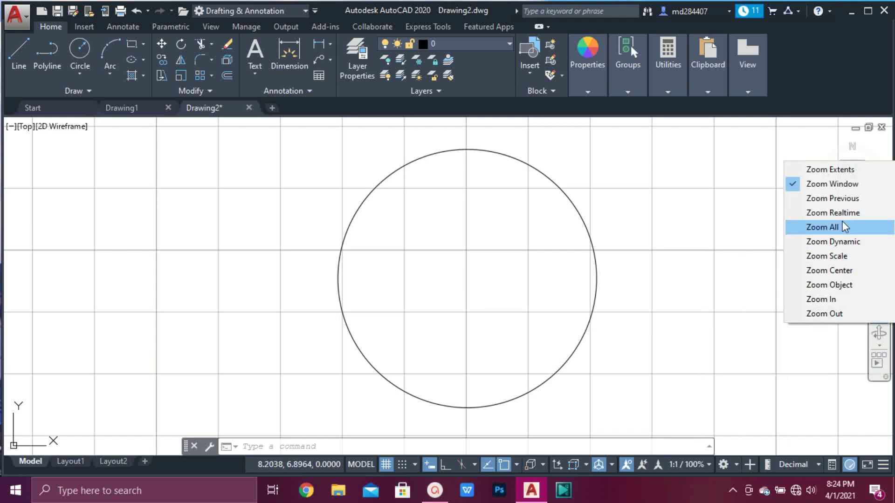
click(843, 199)
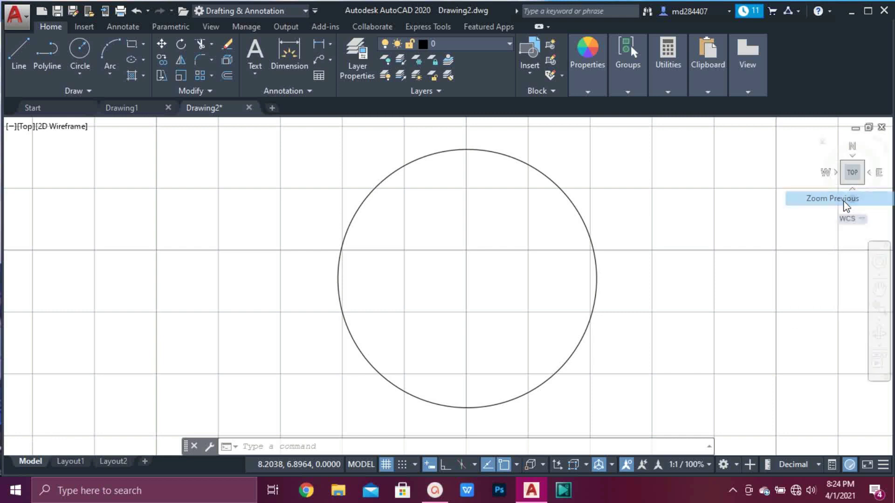
- Start Zoom Realtime, and switch to Zoom All to fit the whole gridded drawing in view
click(881, 323)
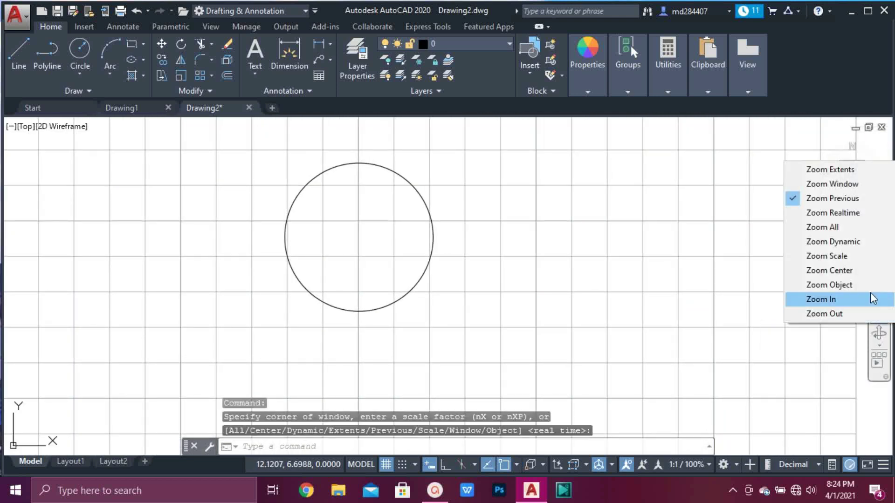
click(861, 213)
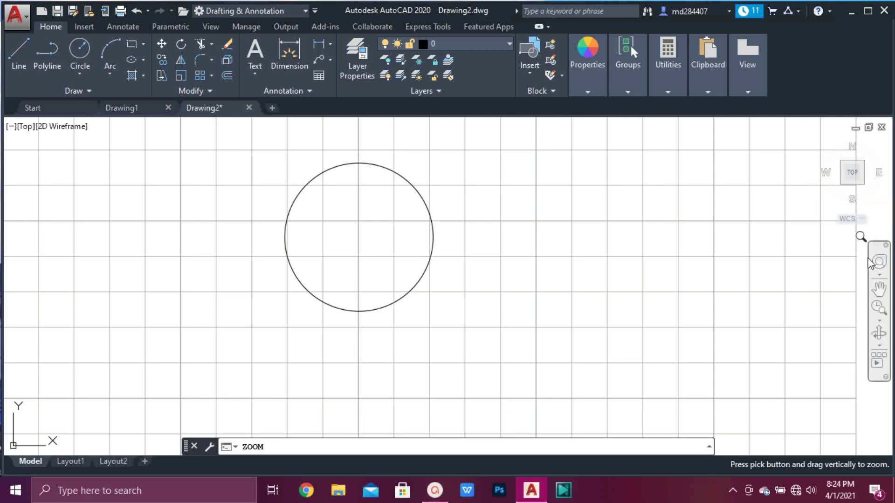
click(880, 322)
click(841, 227)
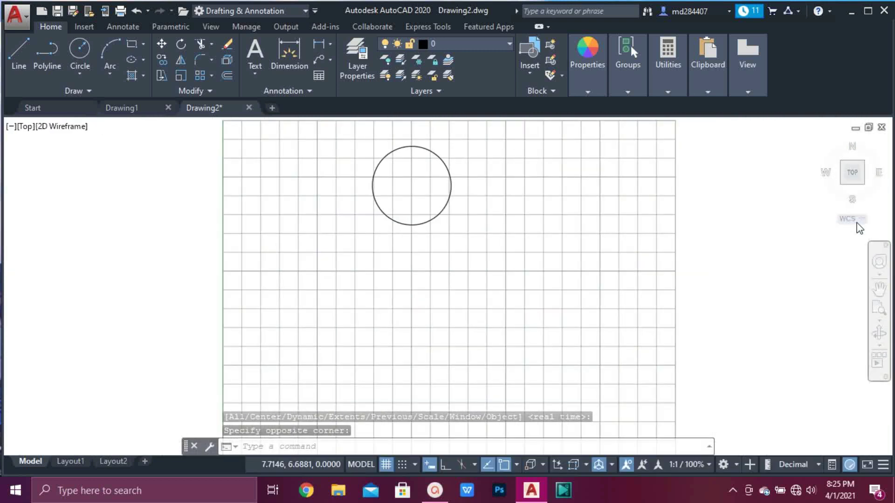
- Try Zoom Dynamic and a first Zoom Scale on the gridded drawing and cancel them
click(878, 326)
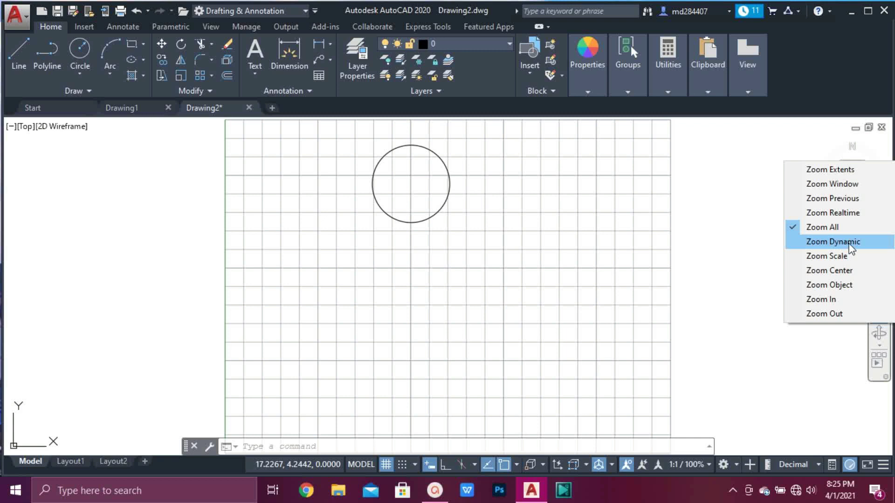
click(833, 242)
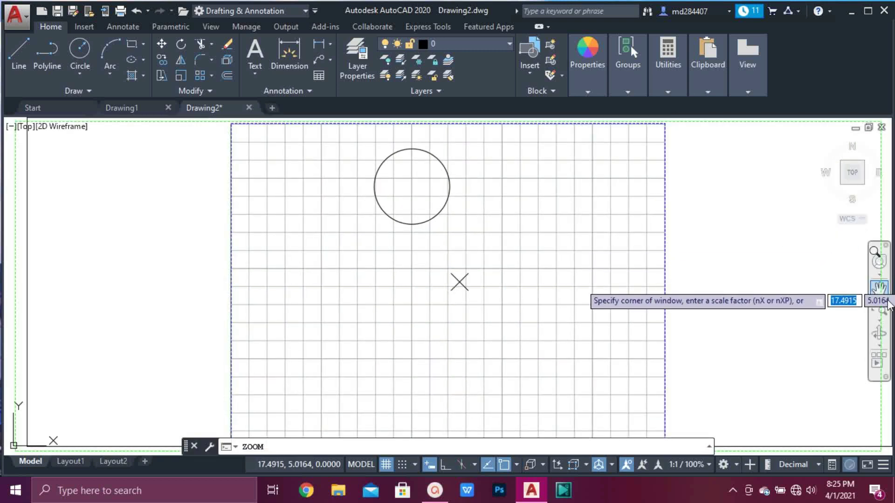
click(882, 324)
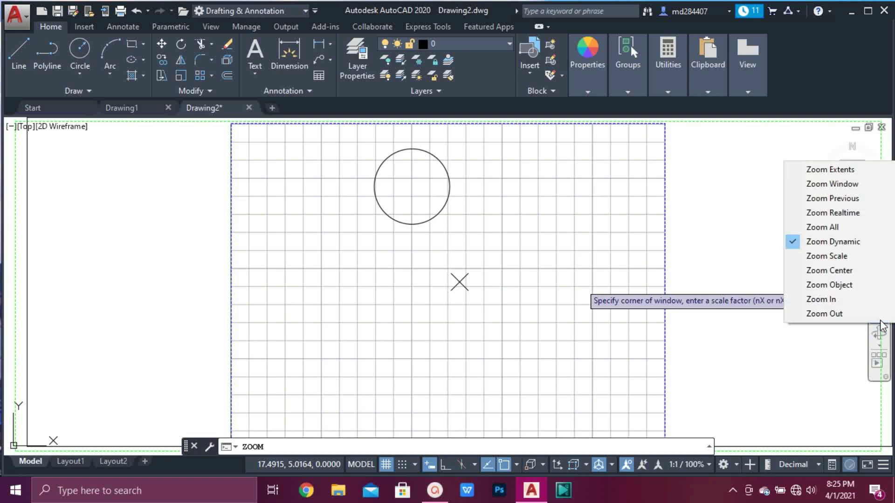
click(854, 255)
- Magnify the view with Zoom Scale, picking a point in the grid left of the circle and entering 6
click(882, 325)
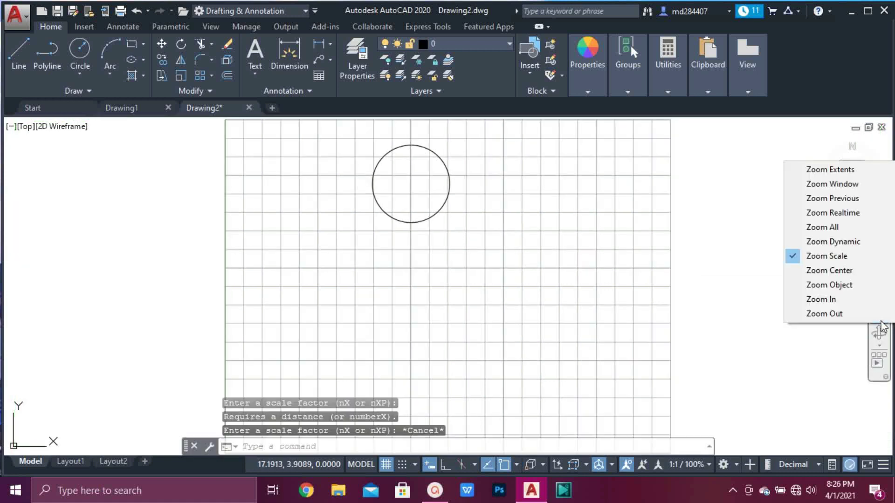
click(871, 258)
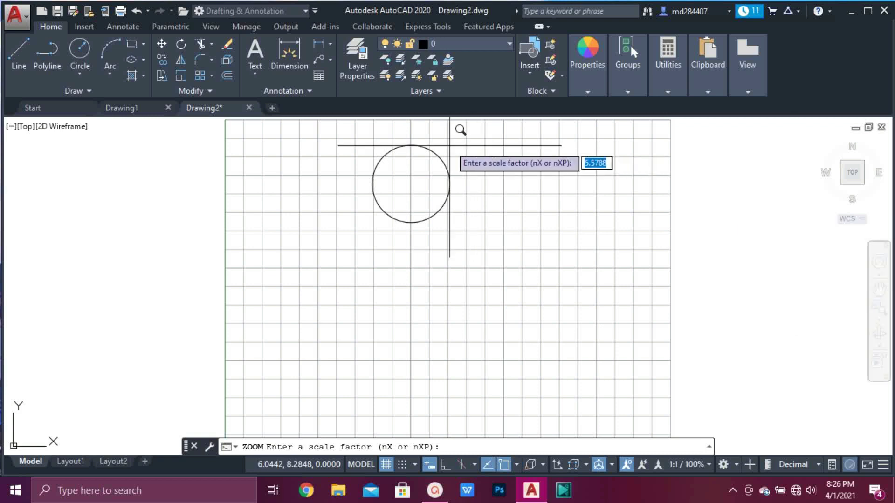
click(274, 148)
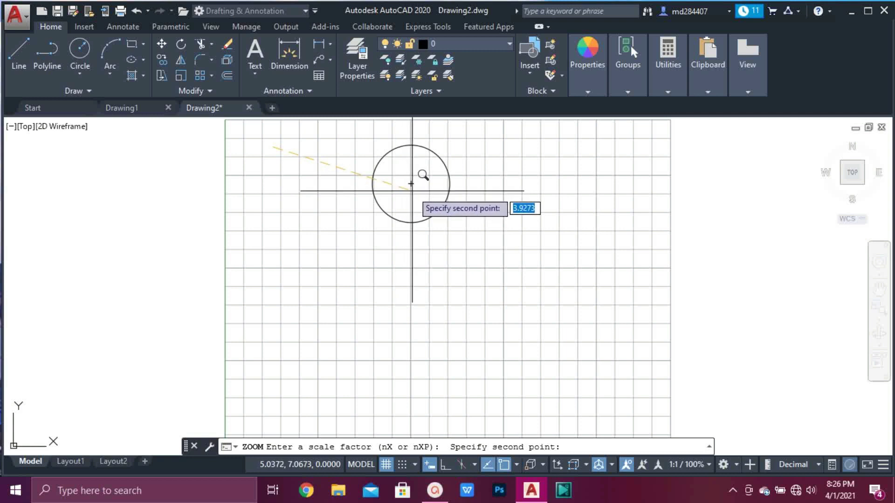
text(6)
key(Return)
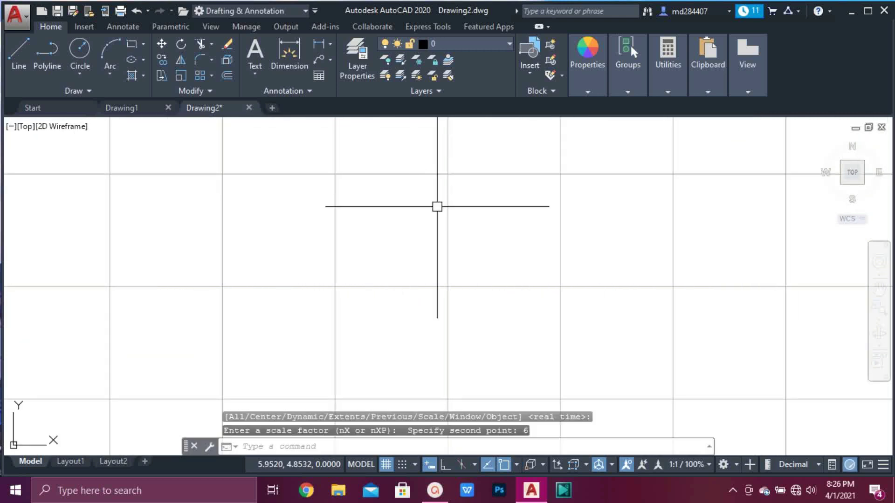
- Center the view on the circle with Zoom Center, picking near its center and setting the magnification height to 5
click(879, 321)
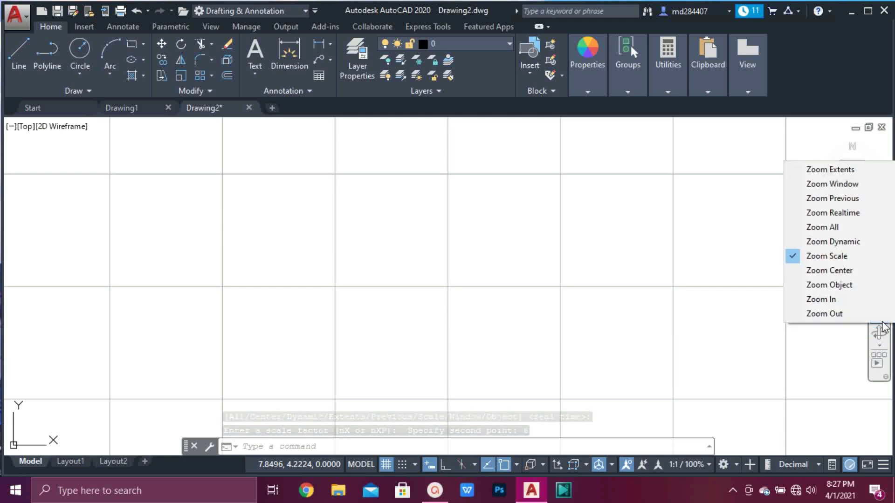
click(841, 271)
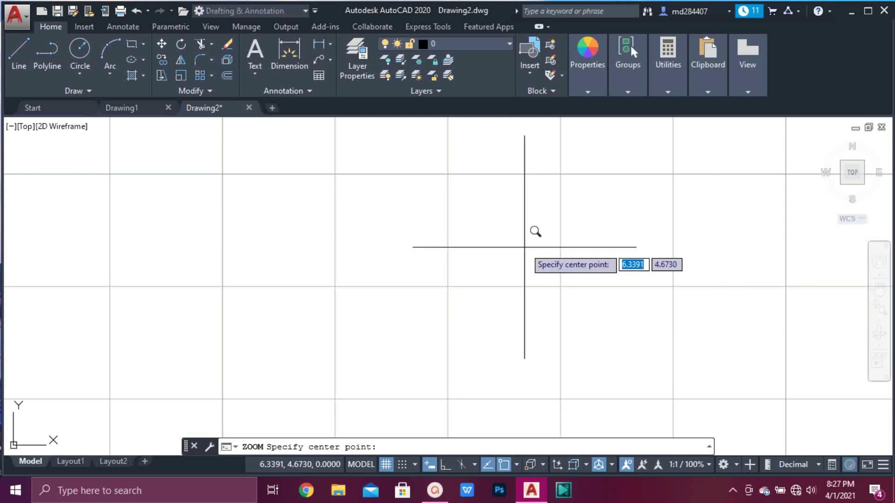
scroll(524, 247, down, 2)
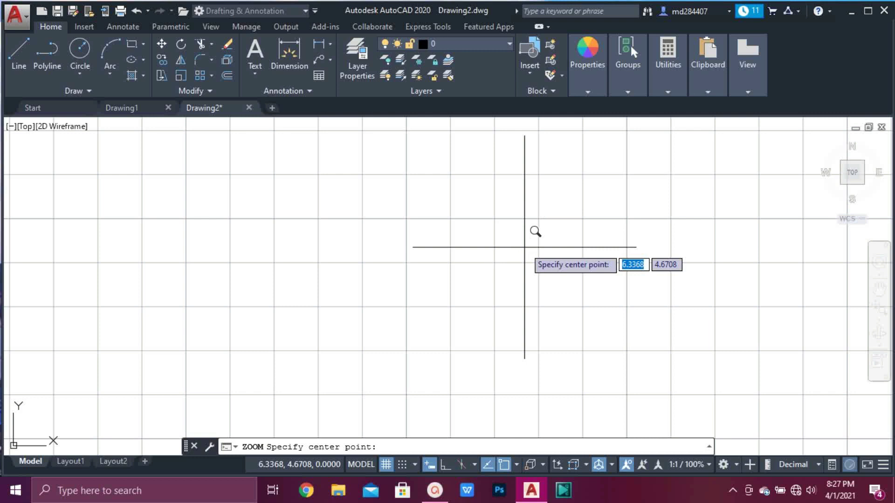
scroll(525, 247, down, 3)
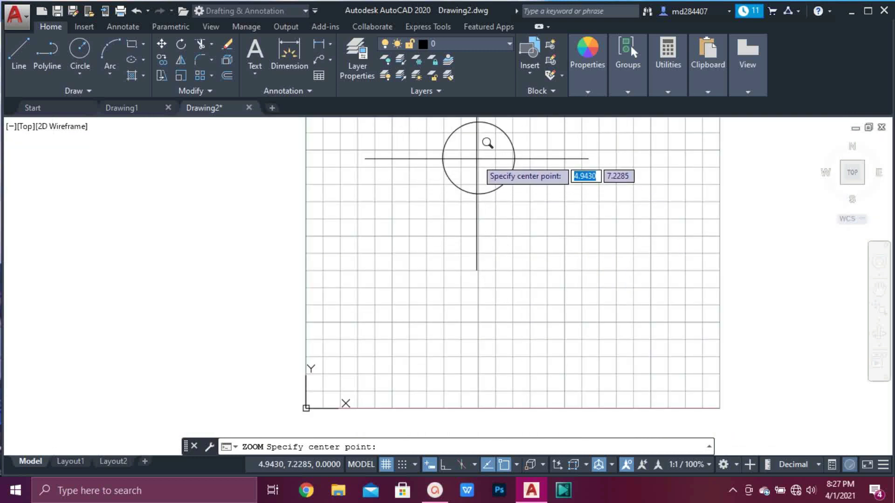
click(476, 158)
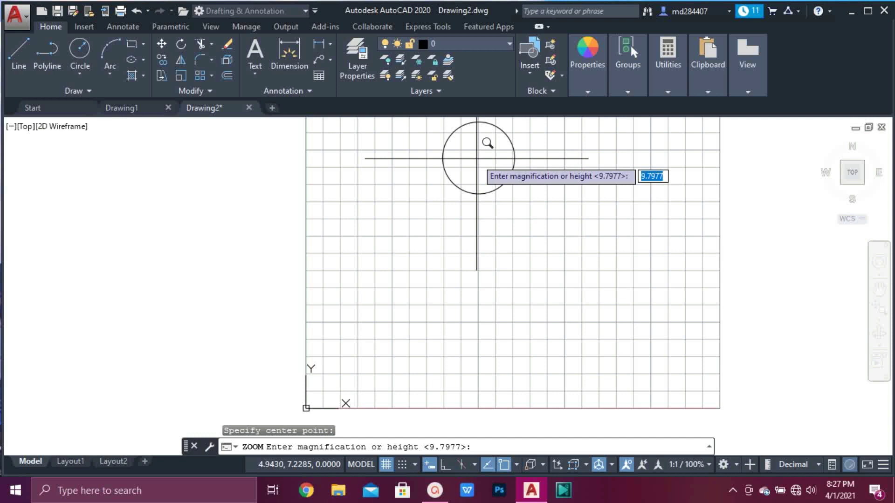
text(5)
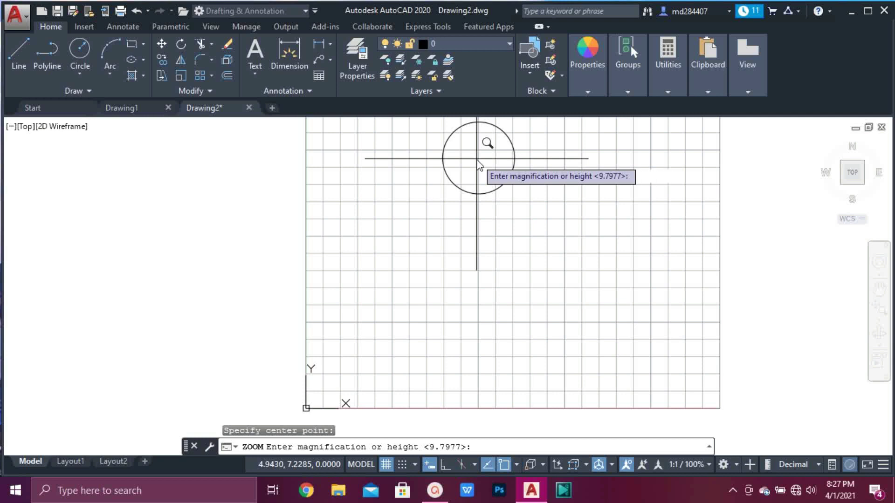
key(Return)
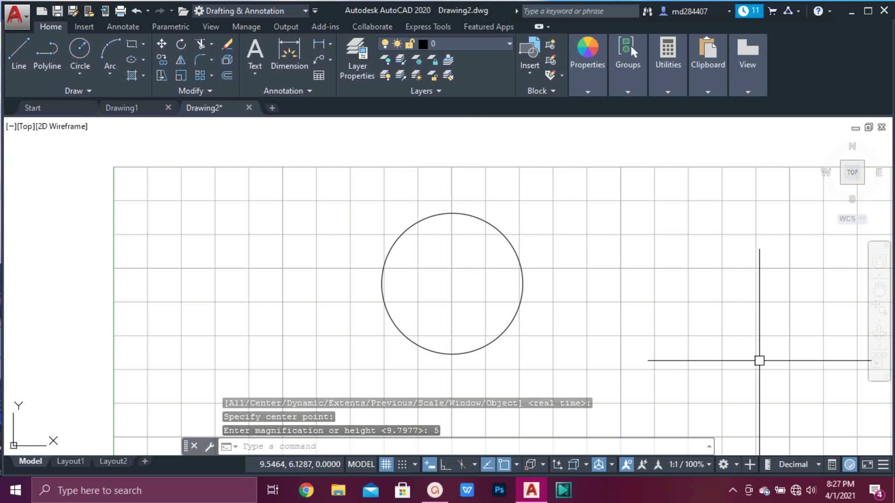
- Fill the view with the circle by selecting it for Zoom Object
click(879, 323)
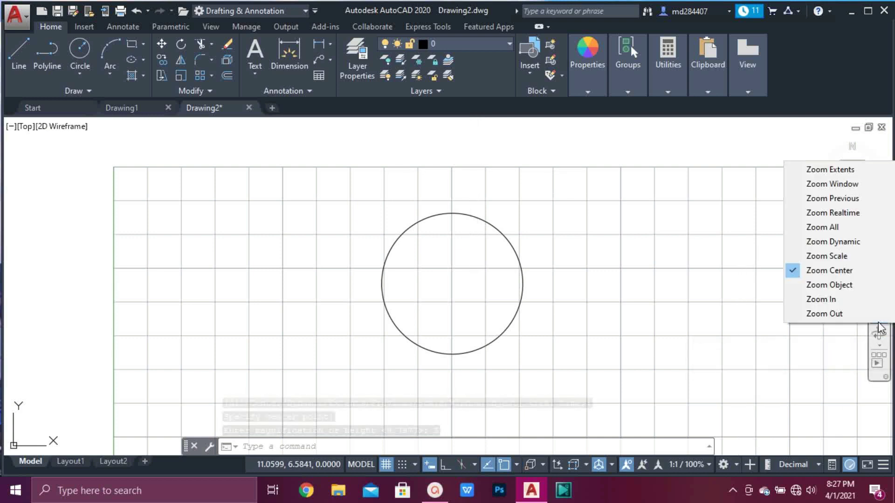
click(836, 290)
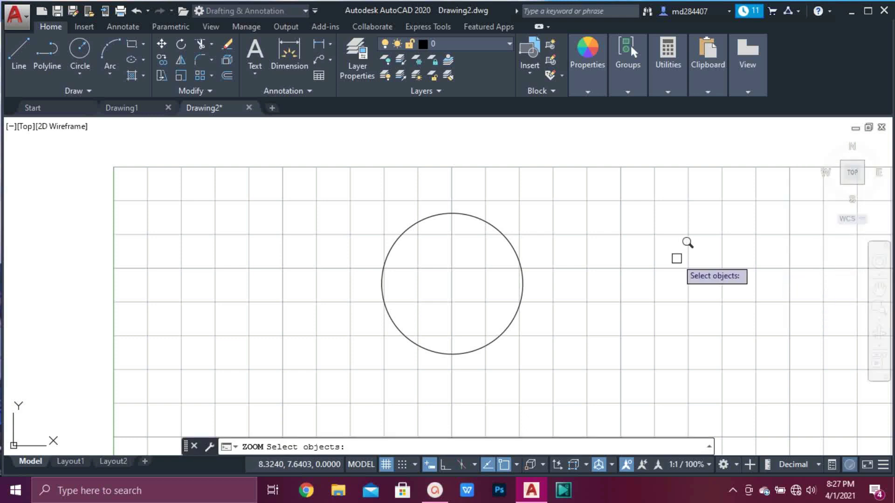
click(518, 254)
key(Return)
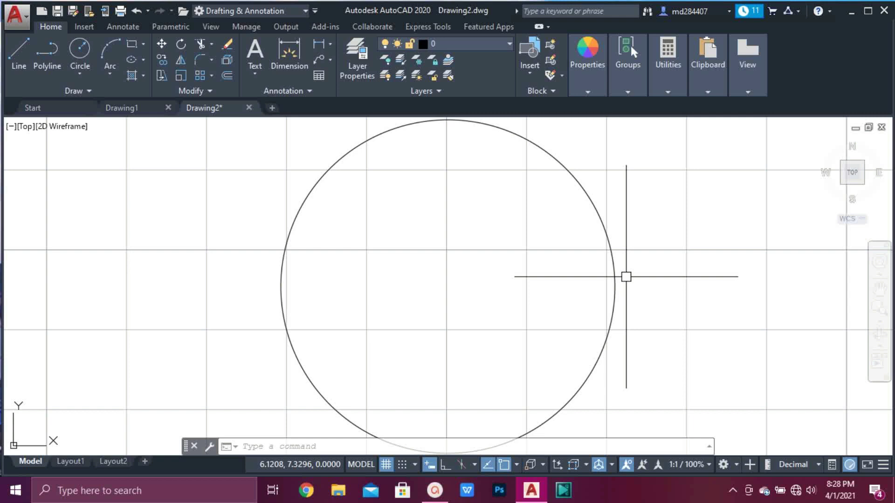
- Magnify the circle once with Zoom In and reduce the view once with Zoom Out
click(879, 322)
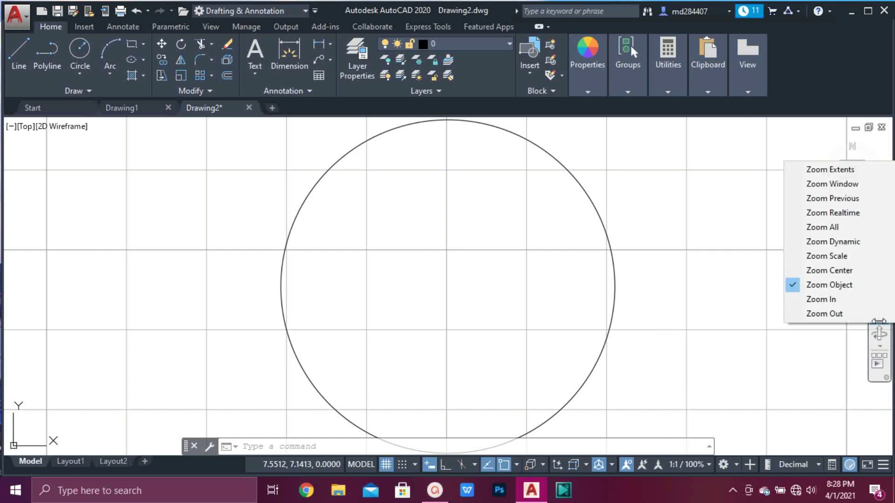
click(842, 300)
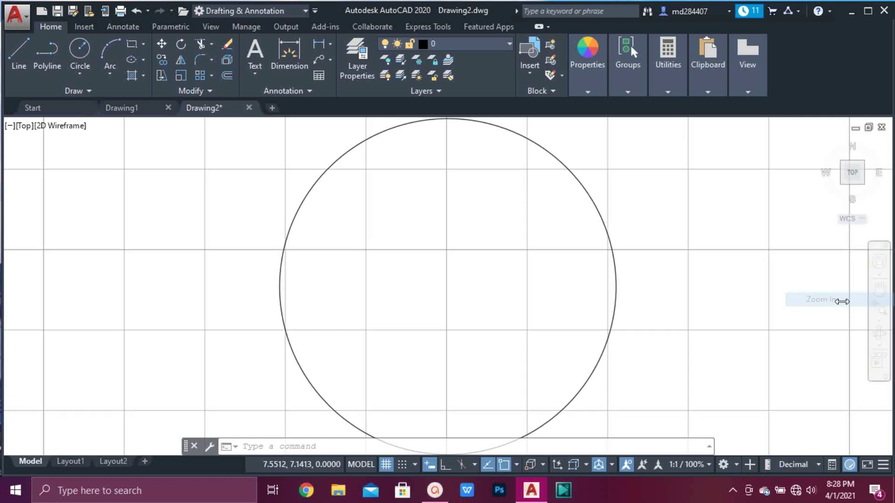
click(884, 347)
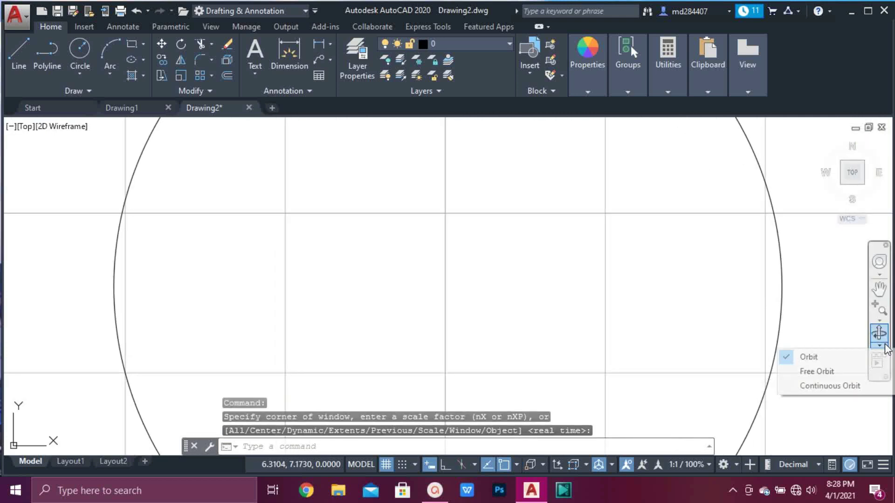
click(881, 322)
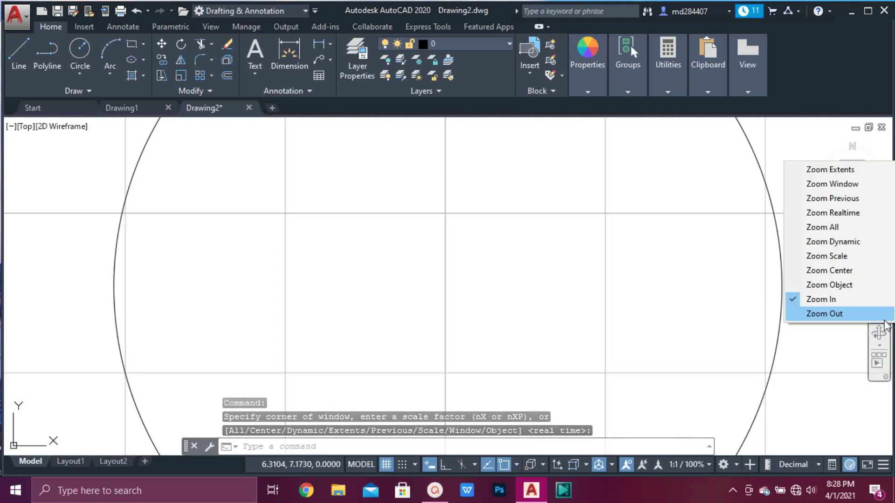
click(869, 309)
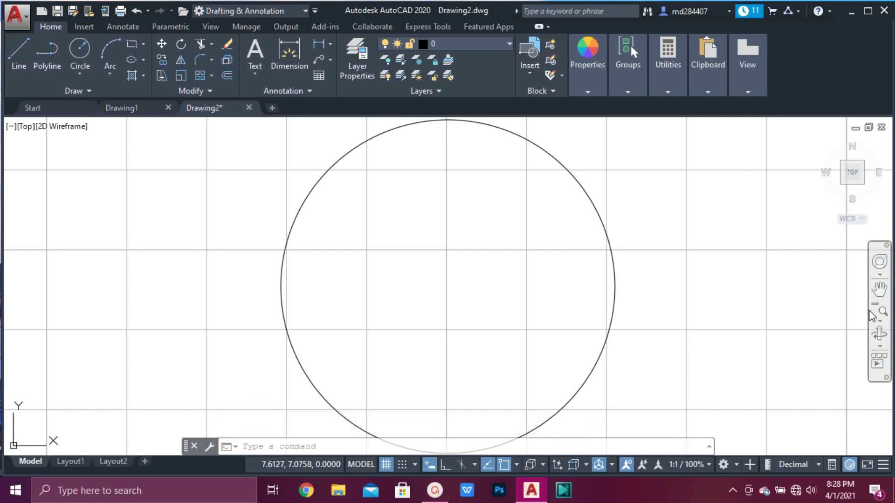
- Orbit the circle to a near edge-on view and back to a tilted top view, and end the Orbit command
click(881, 334)
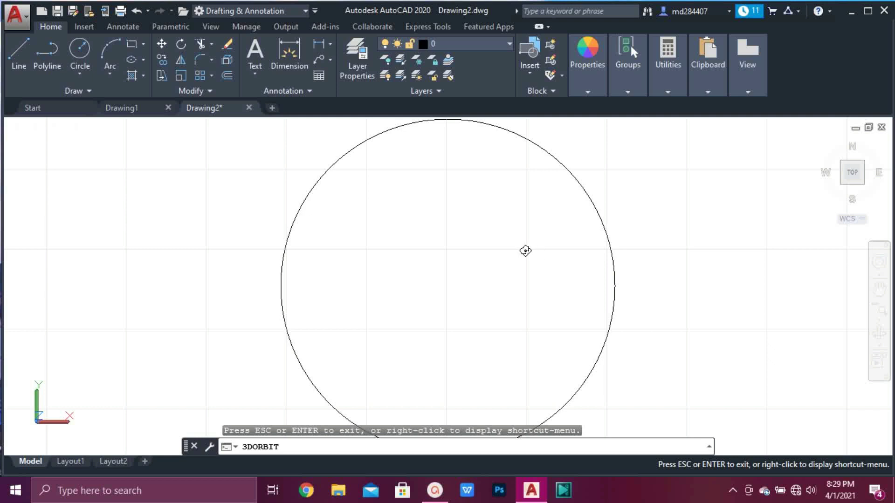
drag(523, 249, 401, 222)
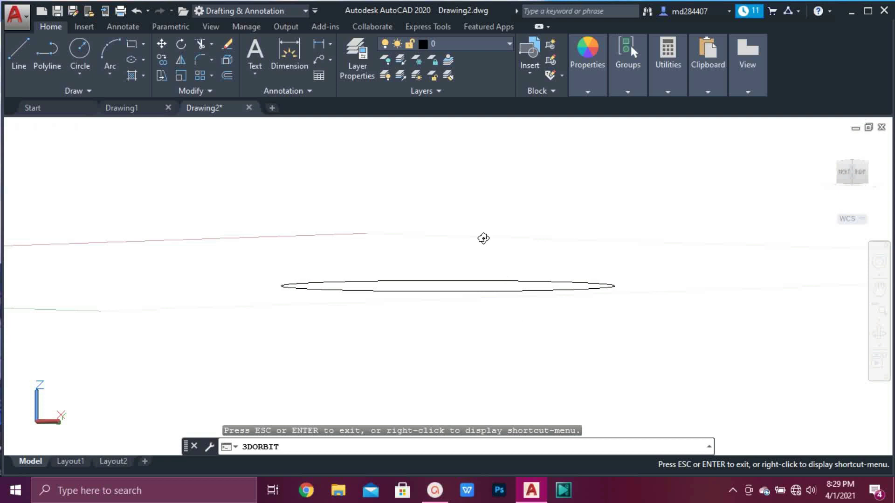
drag(483, 238, 545, 372)
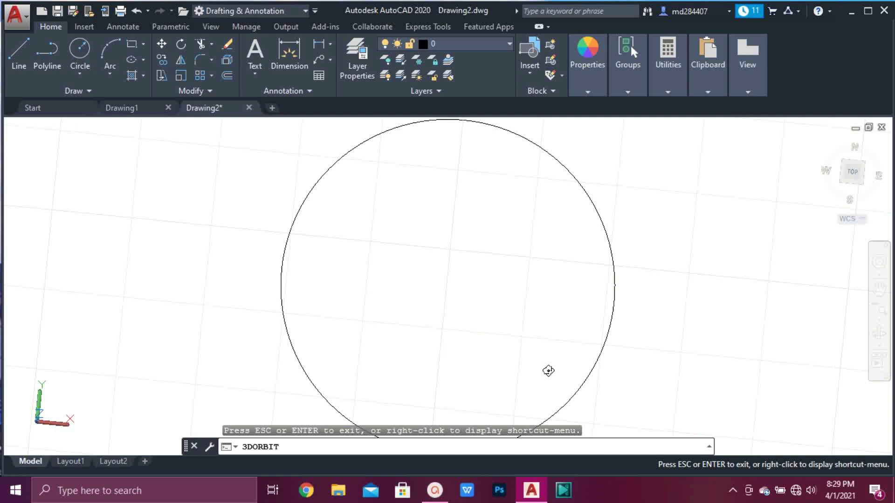
drag(577, 357, 615, 362)
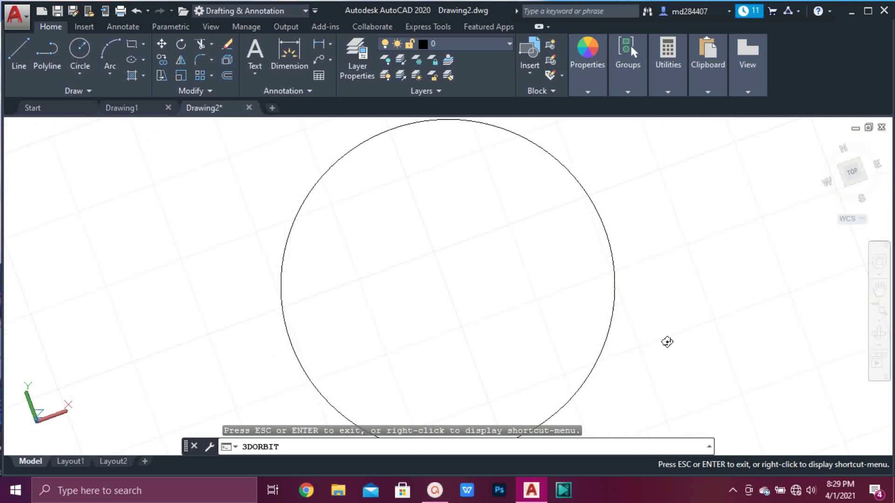
key(Escape)
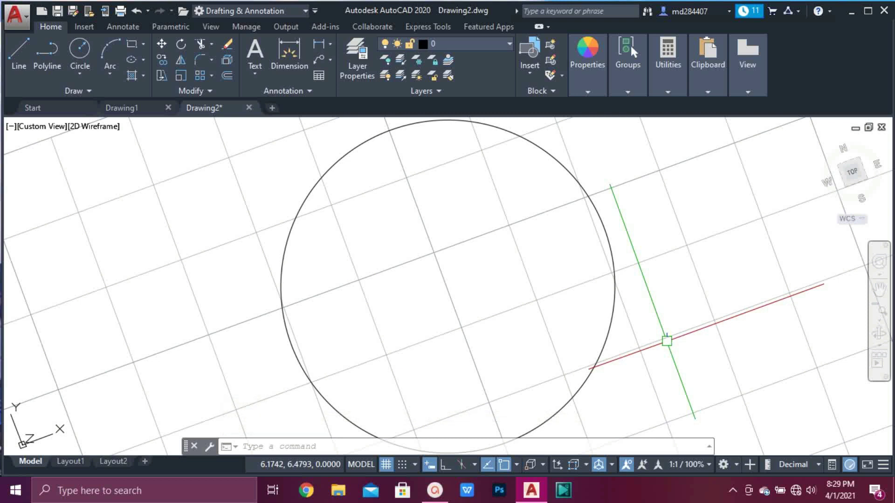
- Undo the orbit, redo it, and undo it again to return to the flat top view
key(ctrl+z)
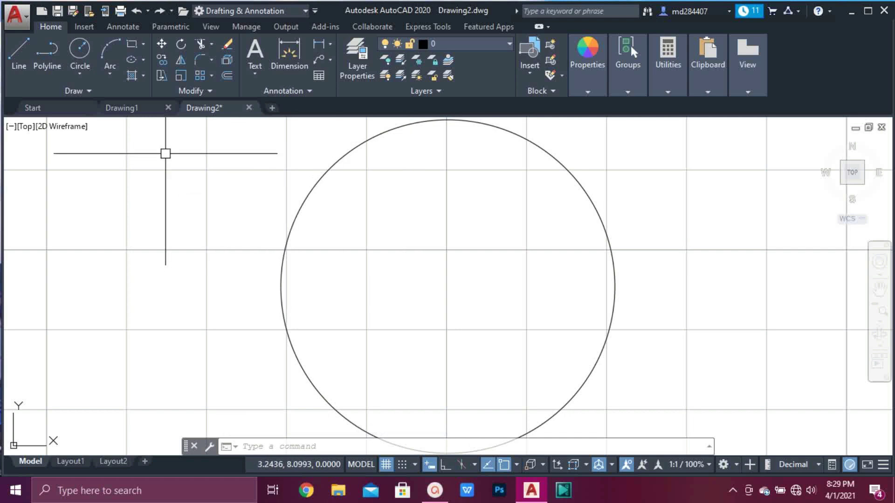
click(158, 11)
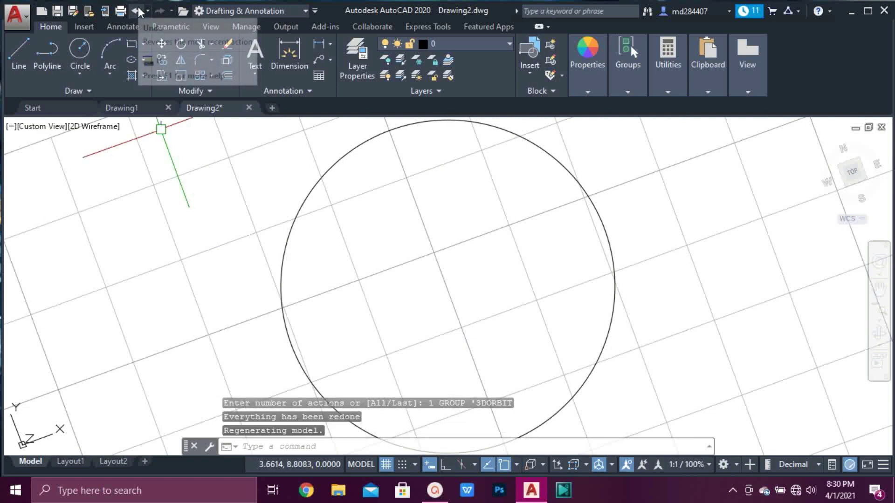
click(138, 6)
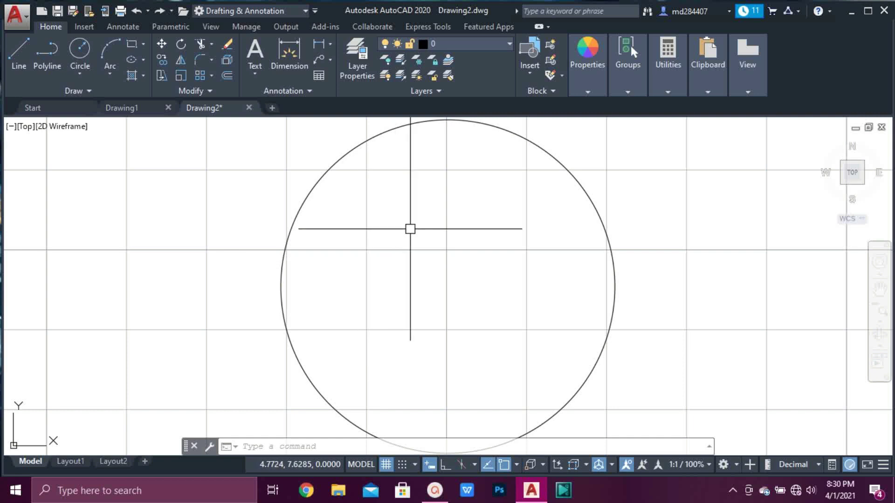
- Draw a nearly horizontal line below the circle with the LINE command, ending at about 4.67, 5.66
scroll(411, 229, down, 4)
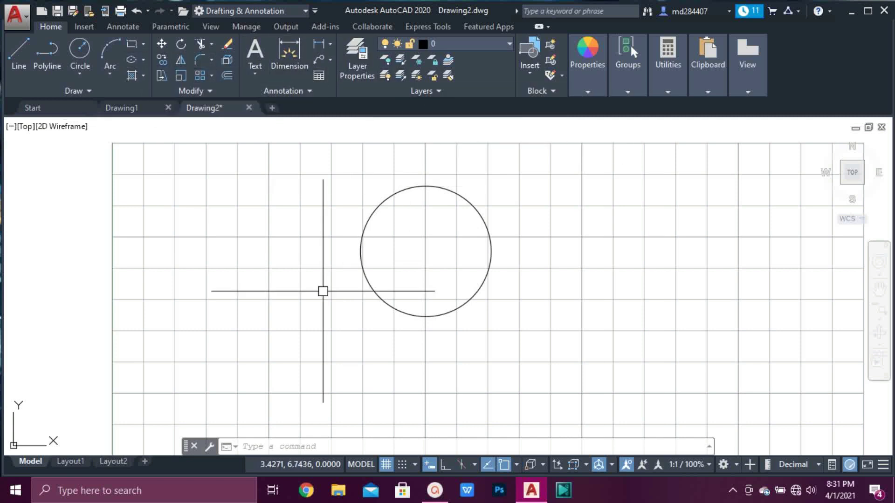
click(272, 447)
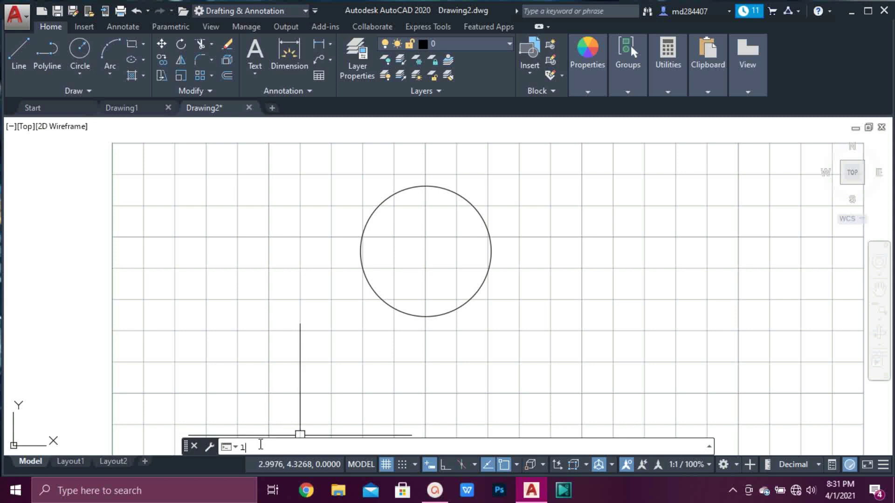
text(LINE)
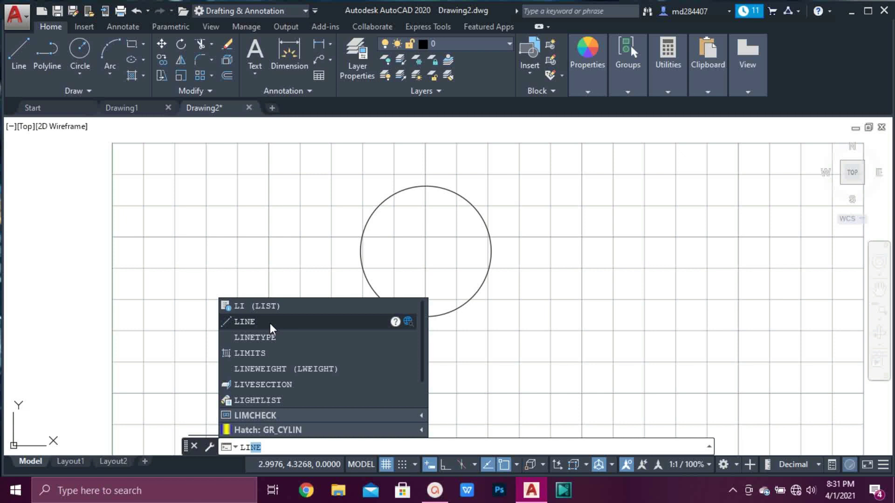
click(270, 322)
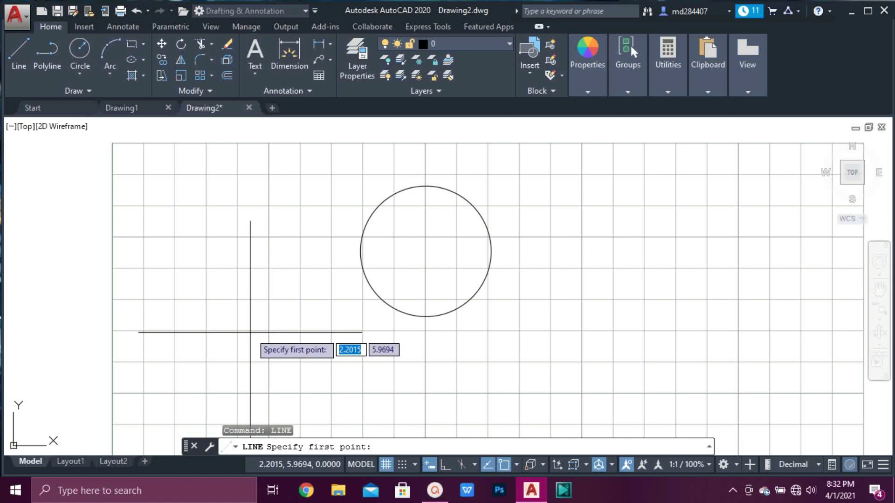
click(207, 350)
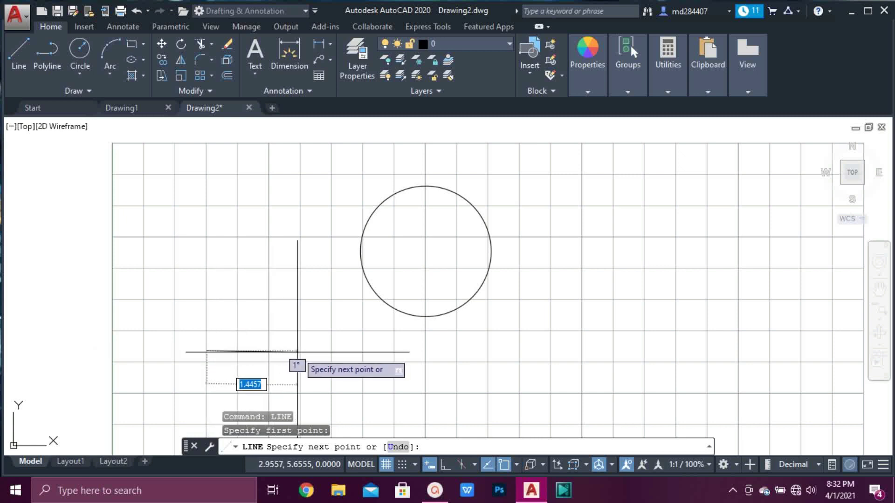
click(404, 352)
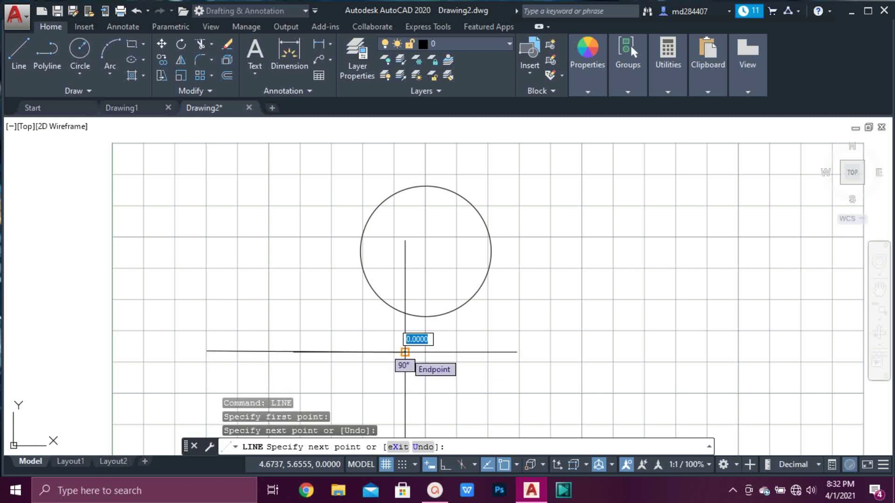
key(Return)
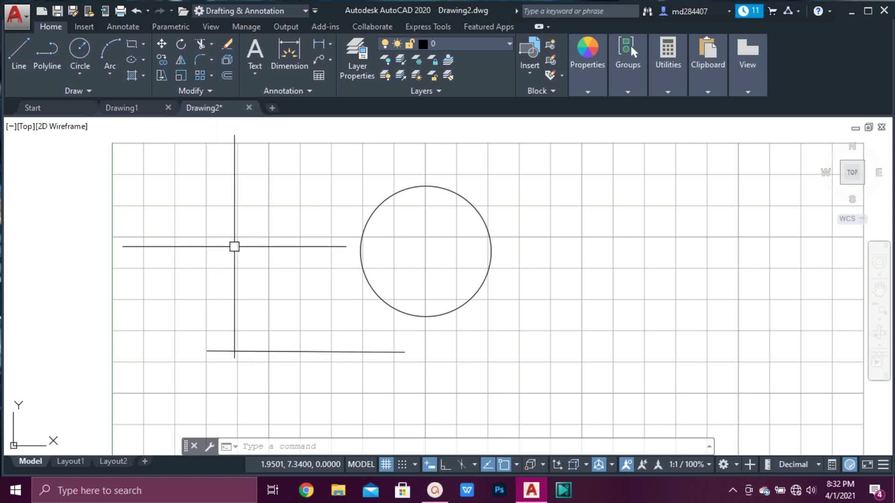
- Draw a shorter, nearly horizontal line beside the circle using the L alias, ending at about 2.52, 7.27
text(L)
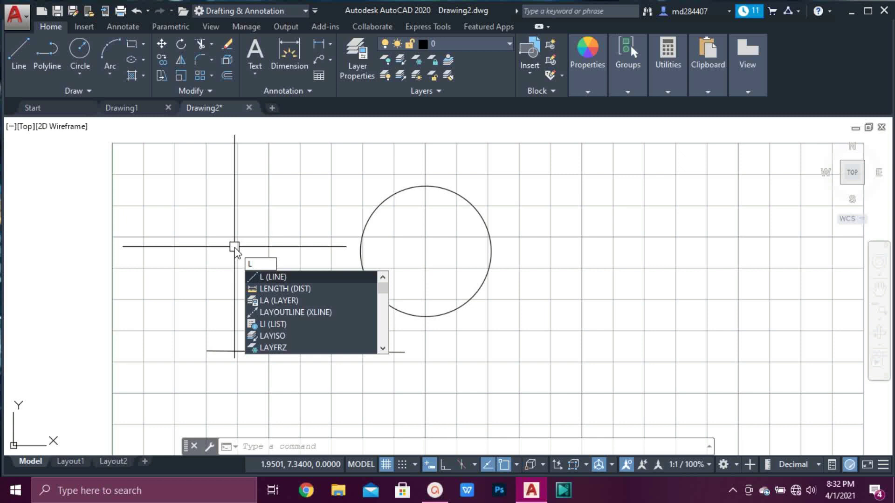
key(Return)
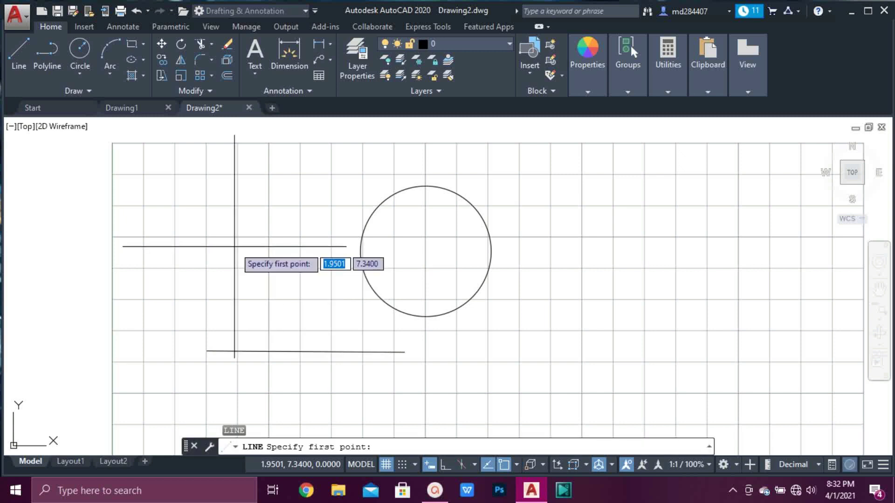
click(141, 249)
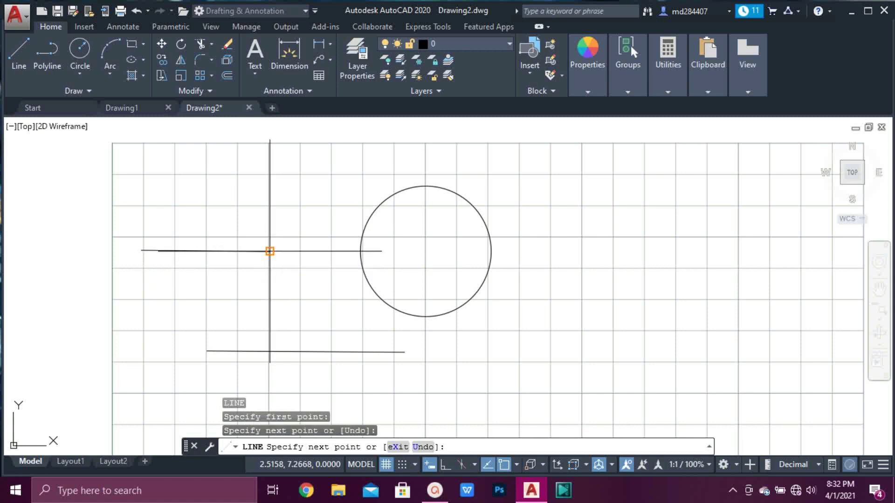
click(270, 251)
key(Return)
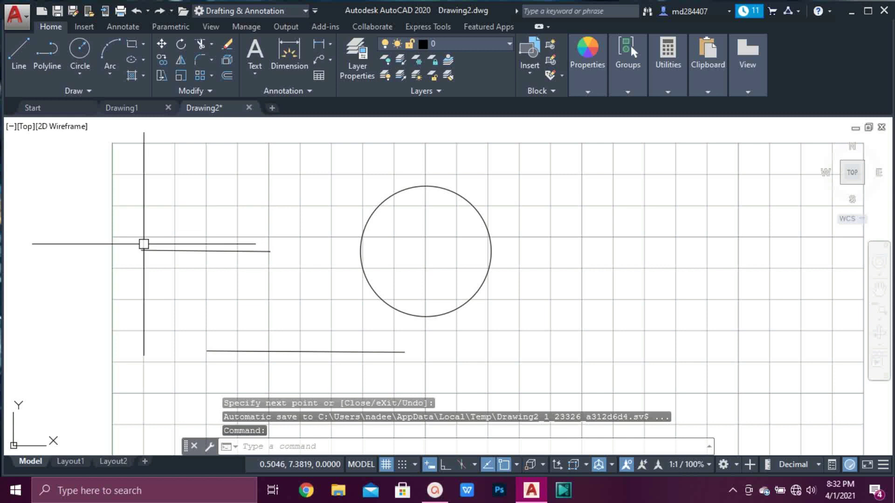
- Select both lines with a crossing lasso and delete them, keeping the circle
mouse_move(141, 219)
mouse_down()
mouse_move(150, 251)
mouse_move(304, 346)
mouse_move(325, 346)
mouse_move(325, 368)
mouse_up()
click(325, 369)
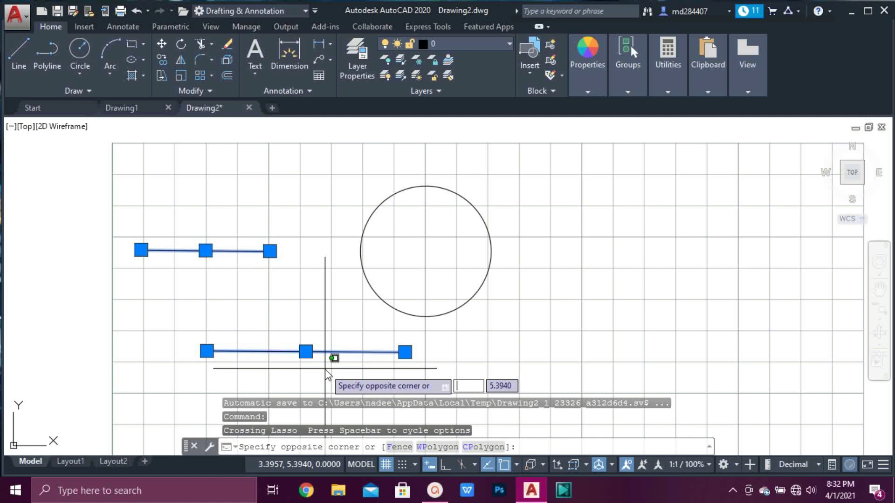
click(325, 368)
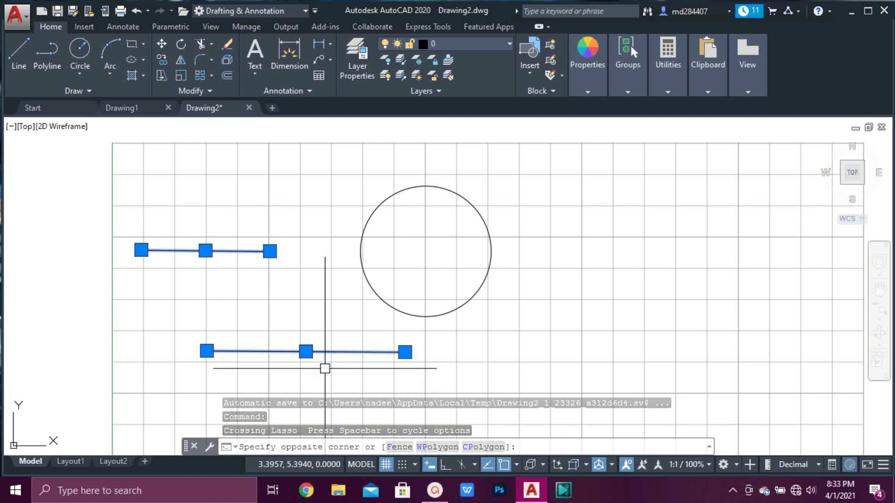
key(Delete)
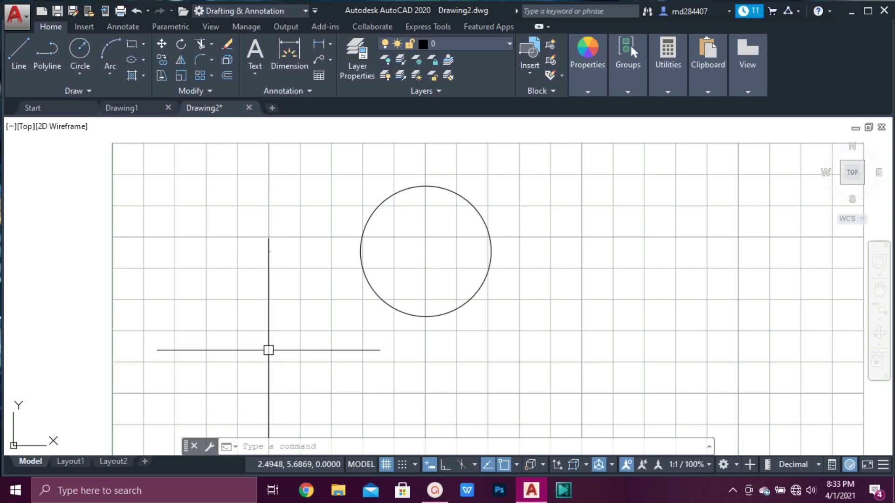
text(CIRCLE)
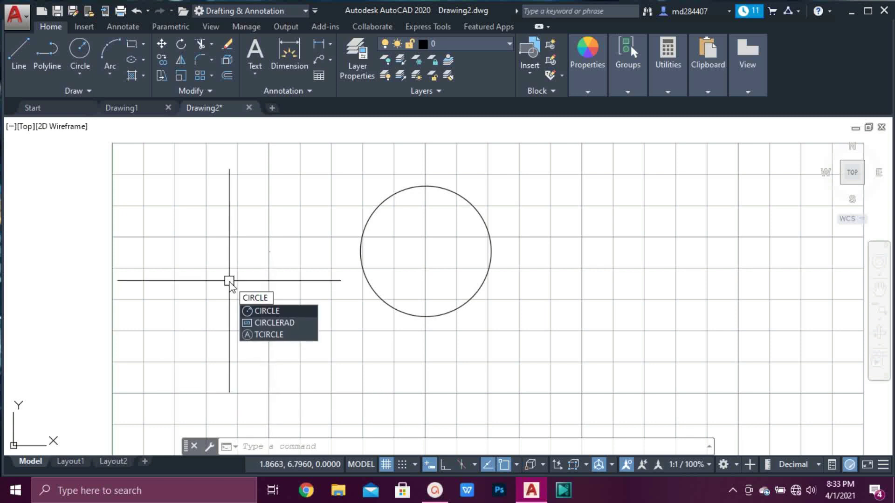
key(Return)
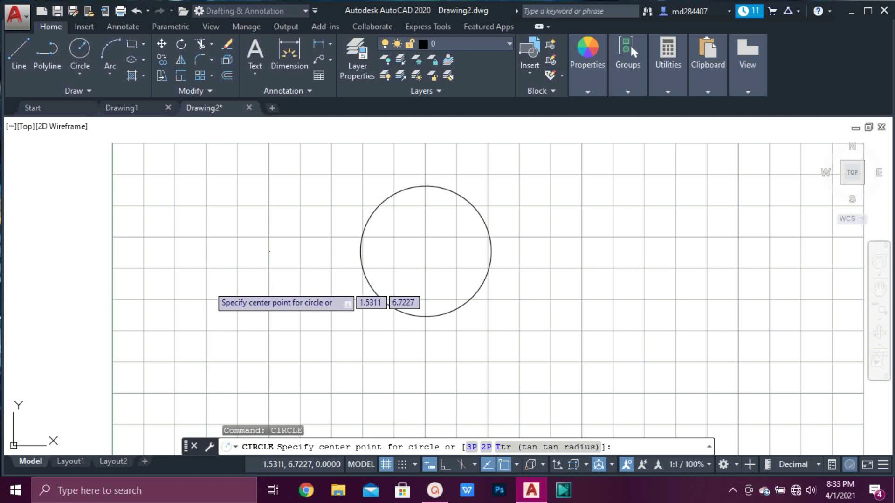
key(Escape)
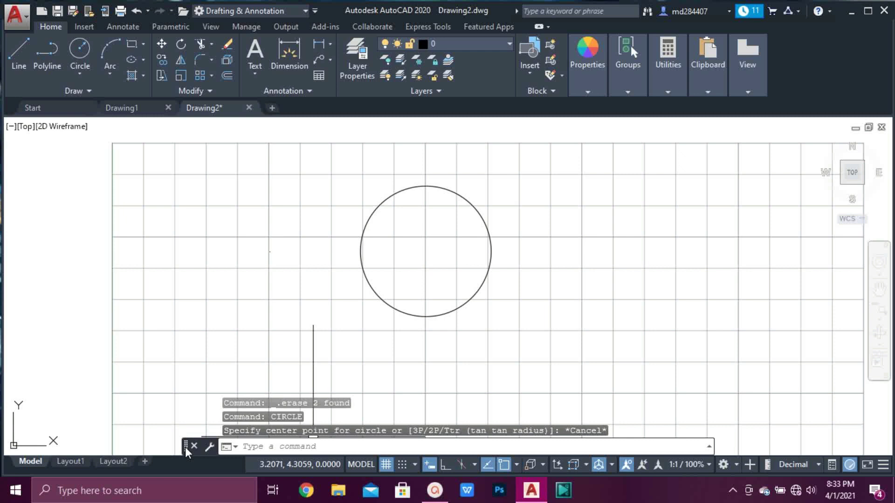
- Move the floating command line sideways along the edge of the drawing area and make it narrower
drag(186, 446, 212, 449)
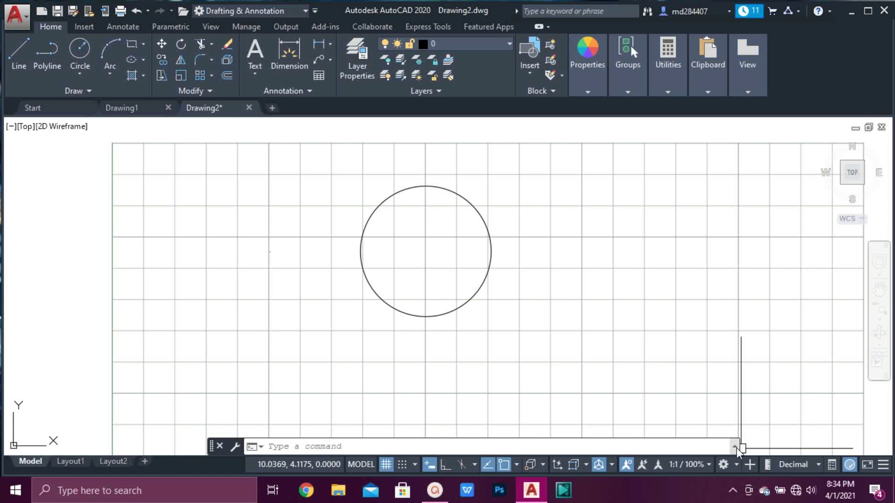
drag(736, 448, 606, 443)
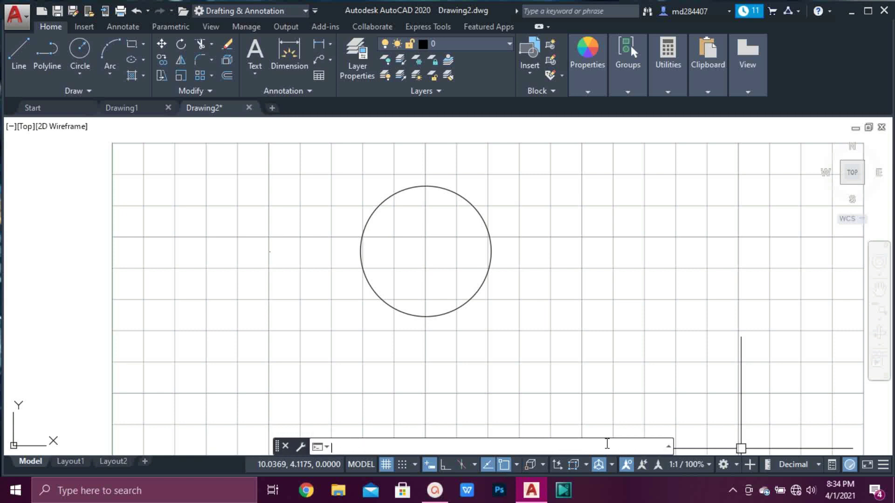
click(673, 443)
drag(672, 443, 655, 440)
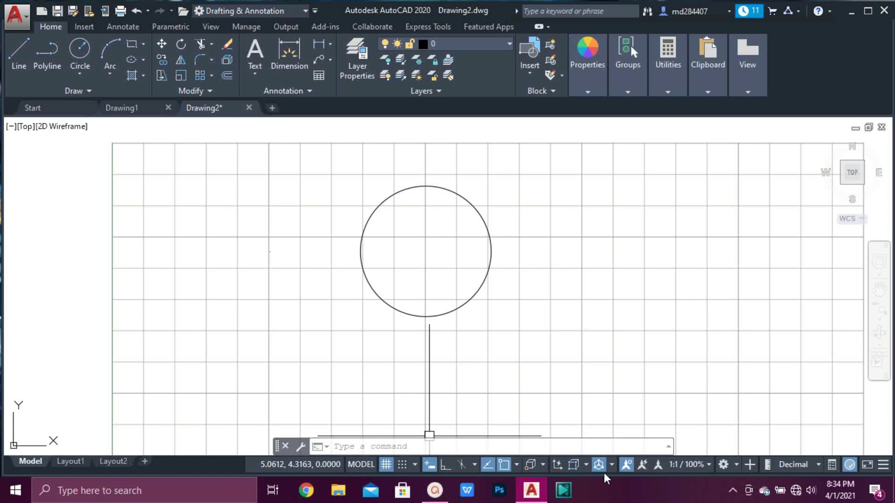
- Turn the drawing grid display off and back on
click(385, 464)
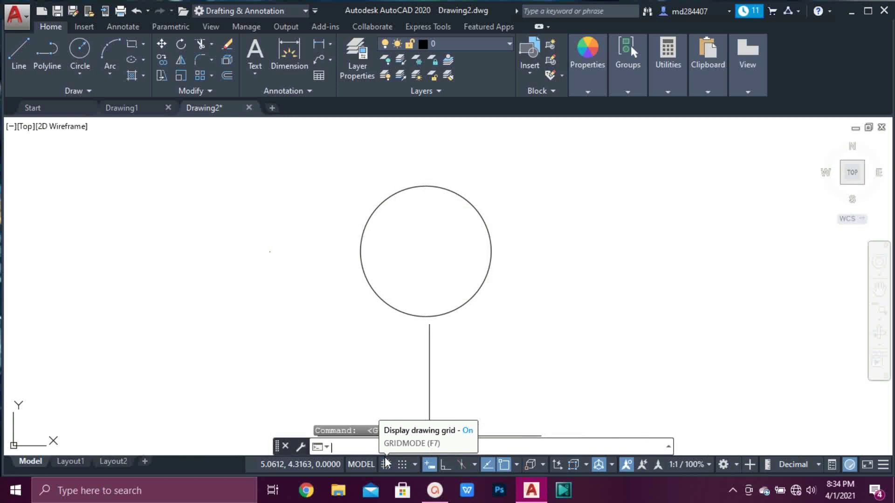
click(385, 464)
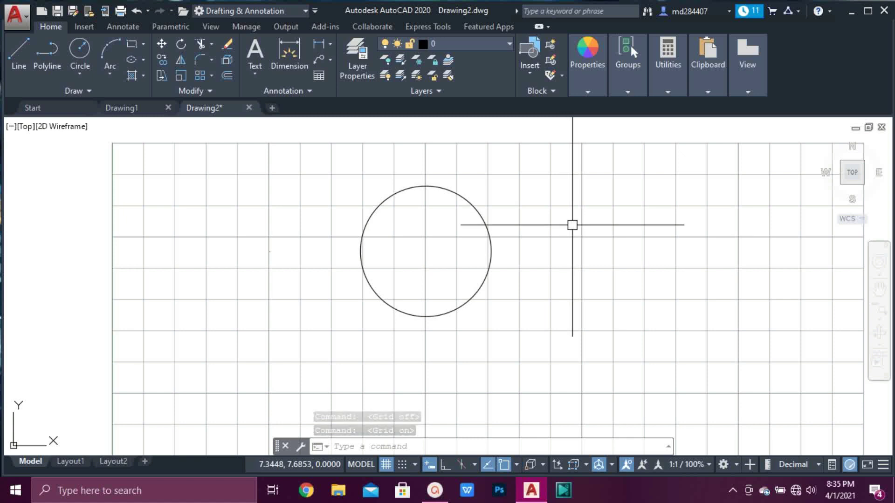
- Preview the L and C command suggestions at the cursor with dynamic input on, clearing each entry without running it
text(L)
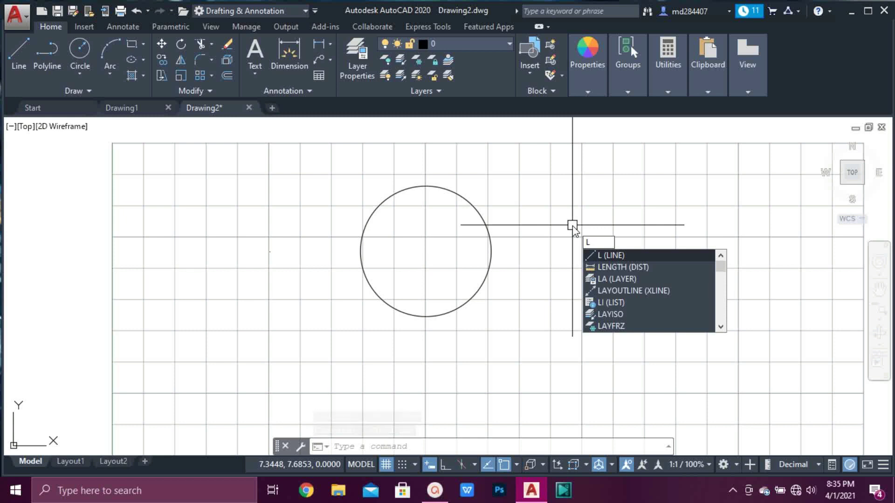
key(BackSpace)
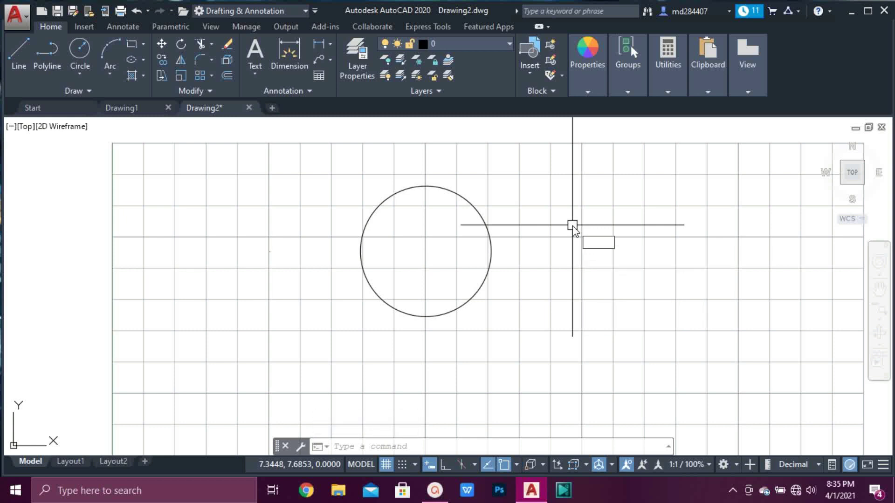
text(c)
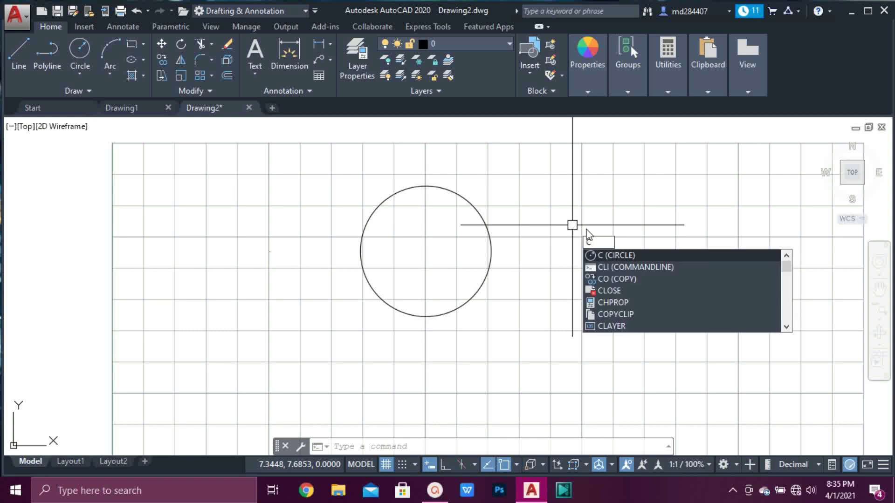
key(BackSpace)
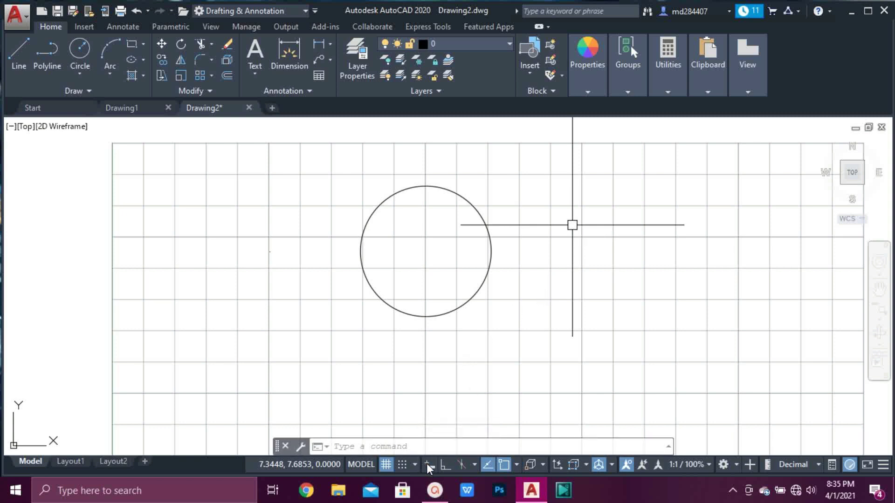
- Preview the L command suggestions with dynamic input off, clear the entry, and switch dynamic input back on
text(L)
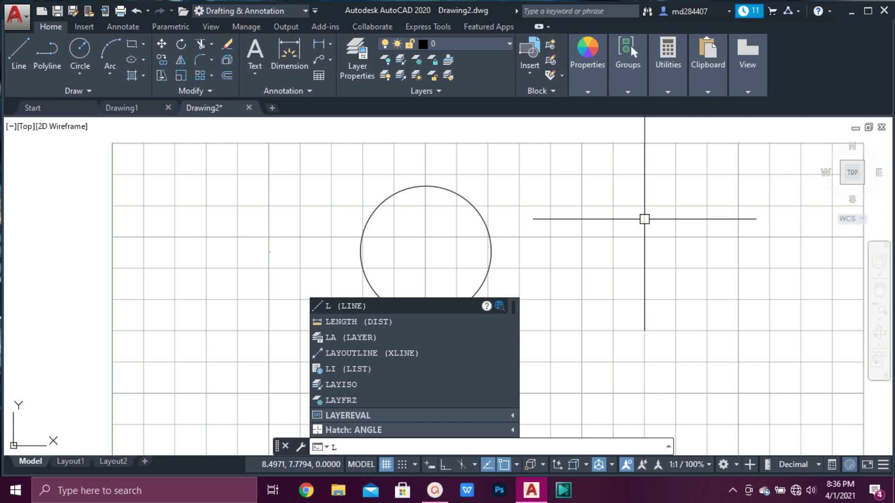
key(BackSpace)
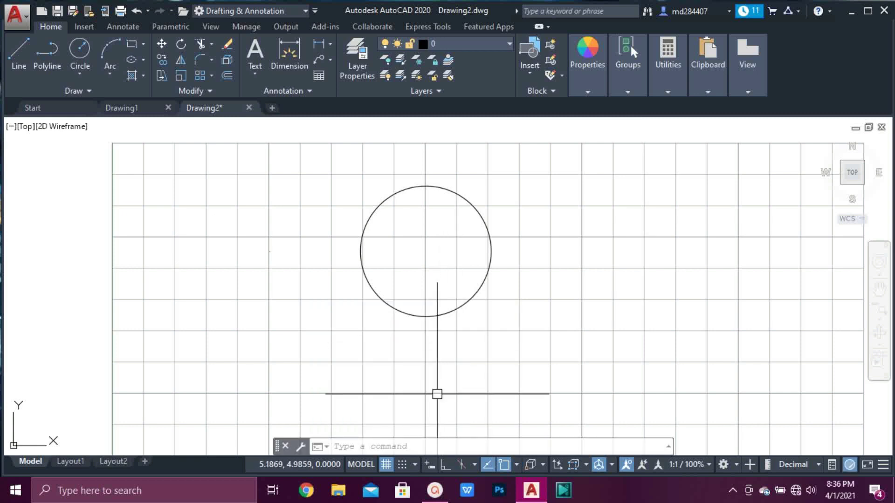
click(429, 465)
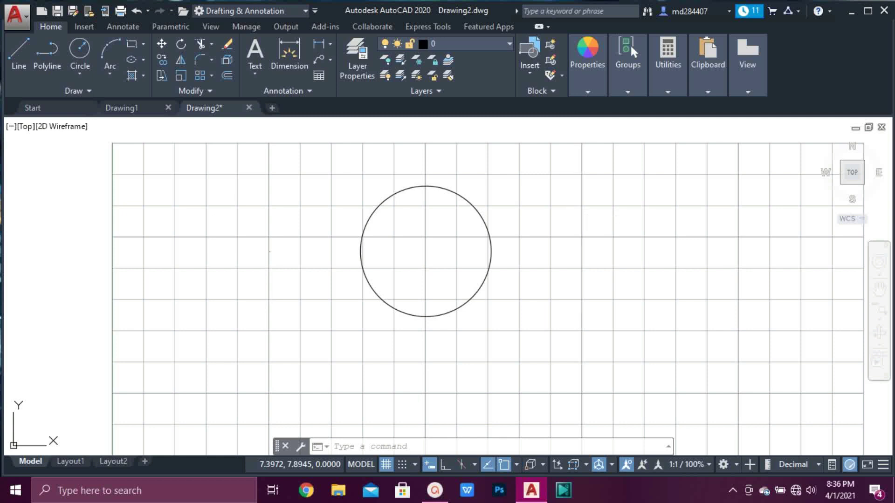
key(Escape)
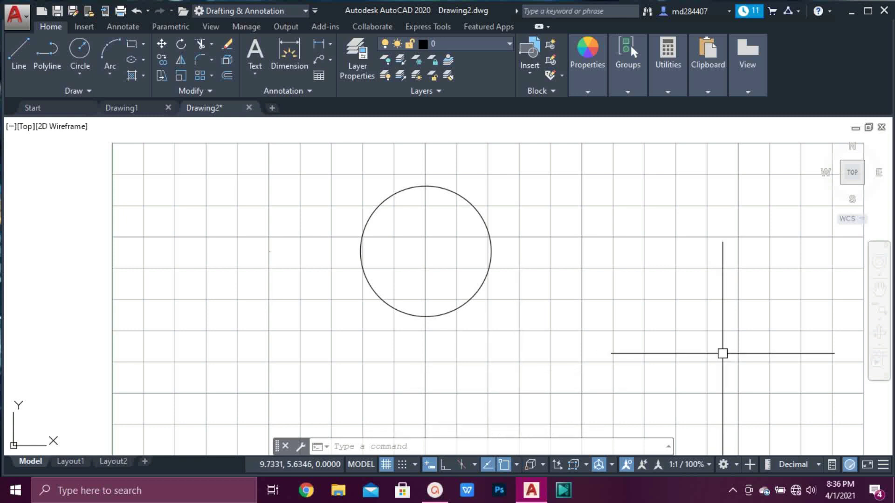
click(19, 55)
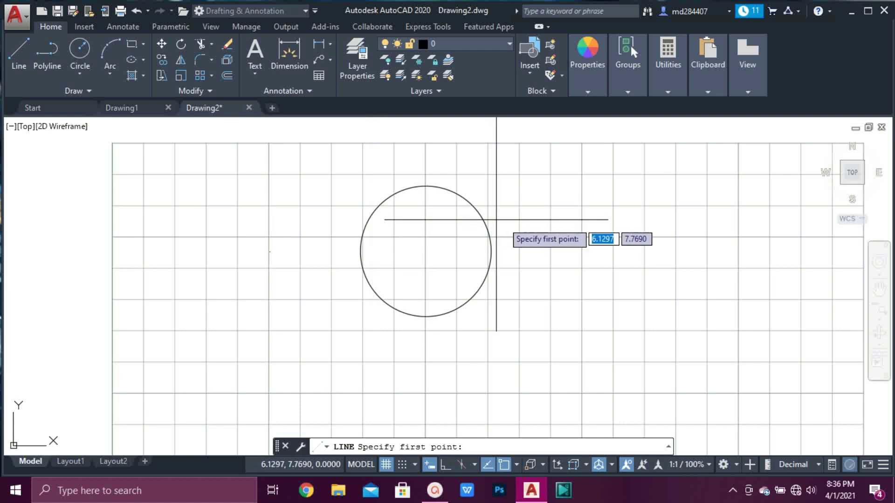
click(562, 273)
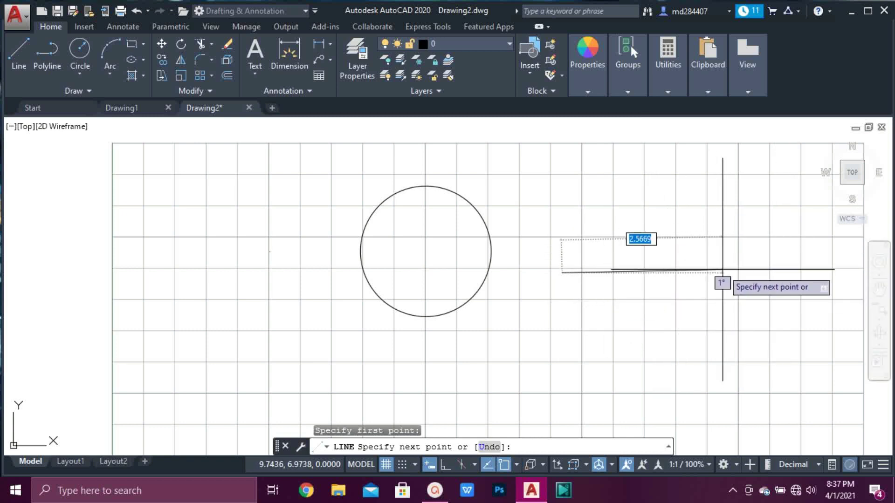
key(Escape)
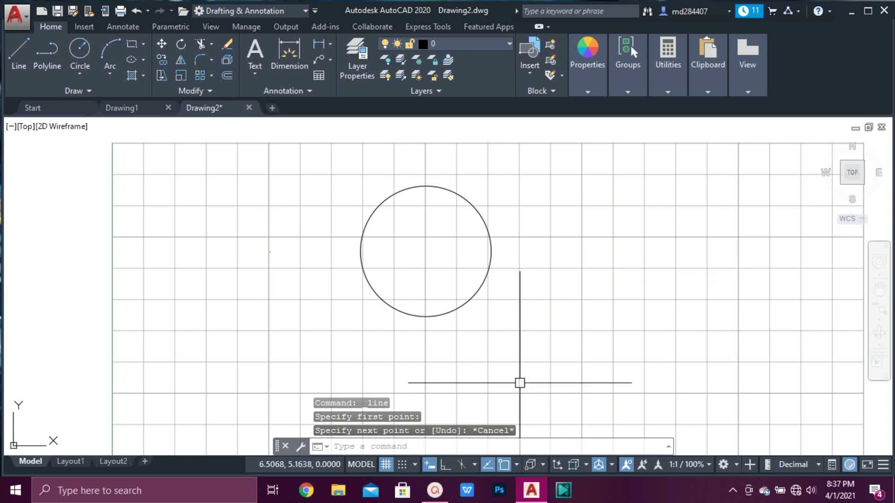
- Turn on Ortho mode and draw a chain of connected horizontal and vertical line segments beside the circle
click(445, 465)
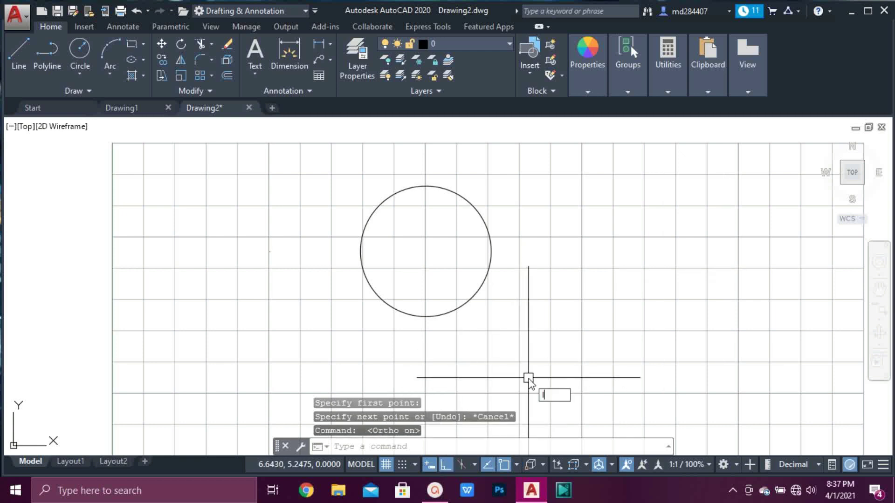
text(l)
key(Return)
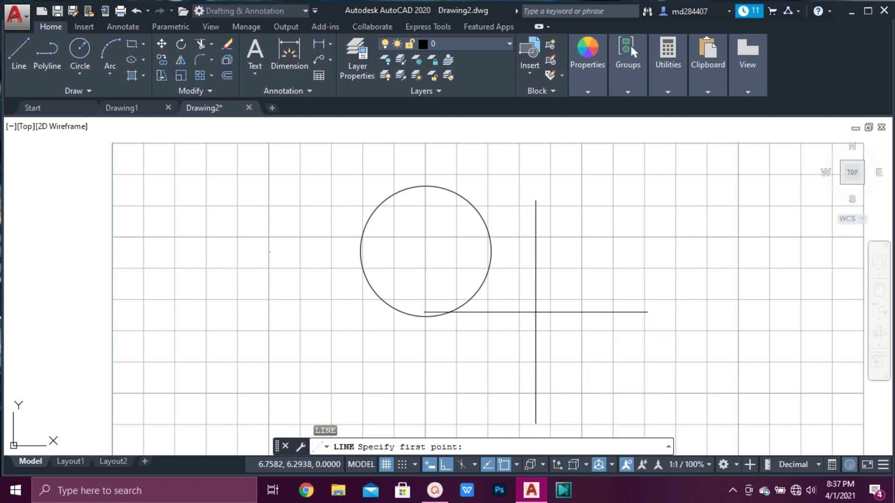
click(536, 312)
click(760, 311)
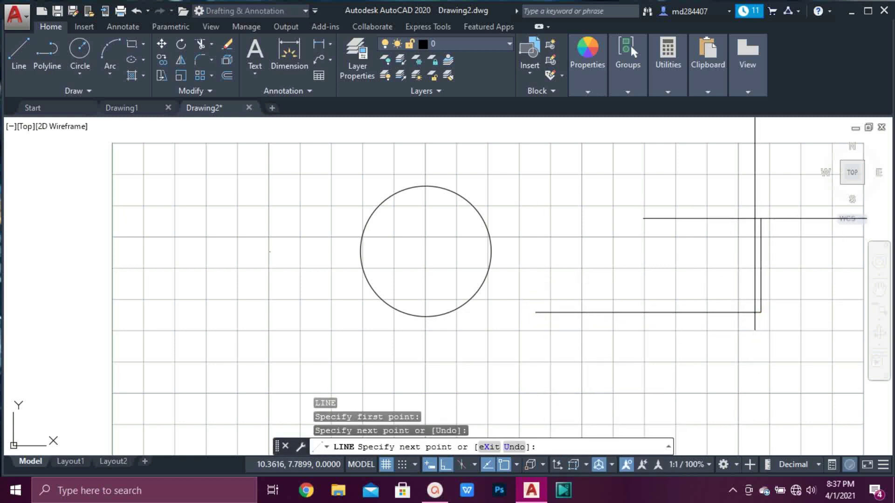
click(756, 218)
click(597, 219)
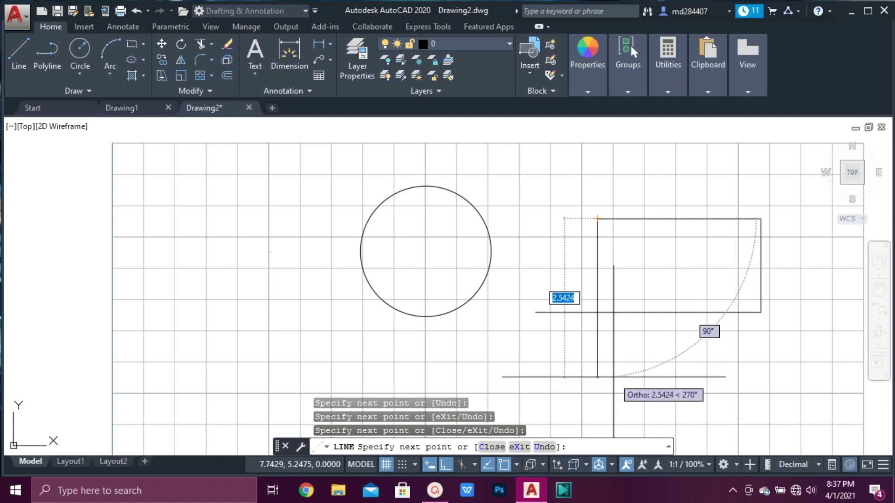
click(606, 376)
click(708, 376)
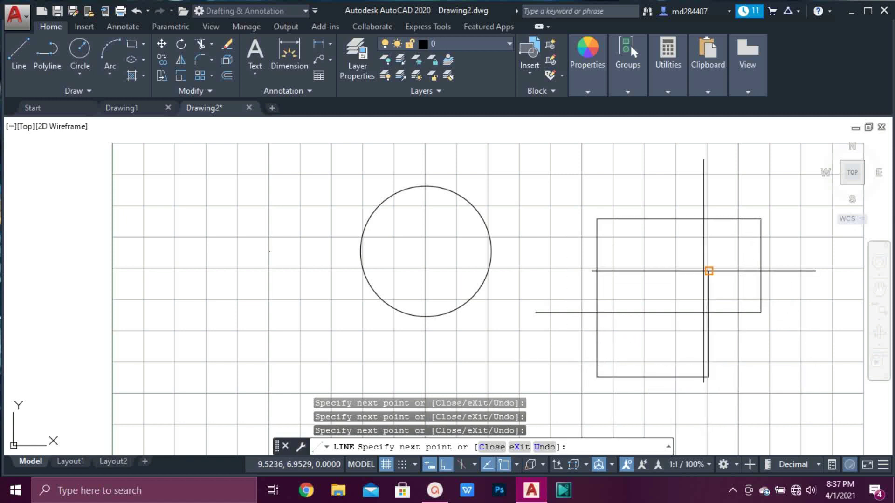
click(708, 272)
click(656, 272)
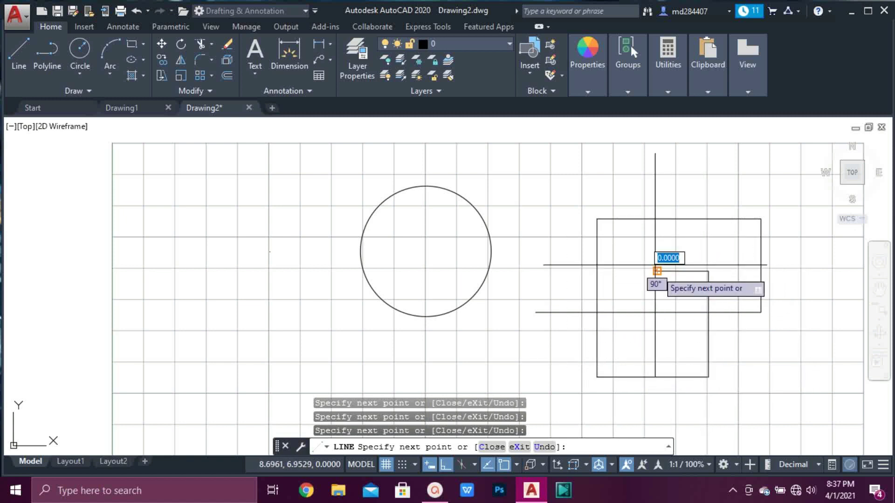
click(656, 170)
click(547, 170)
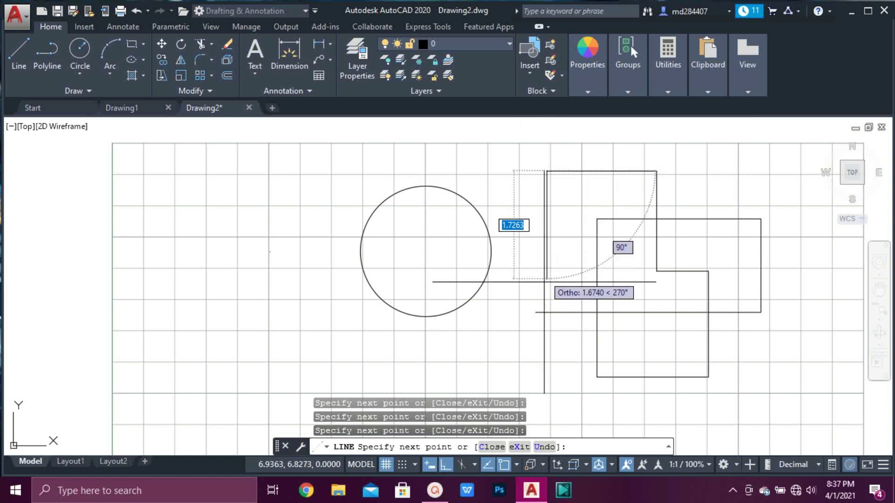
click(548, 337)
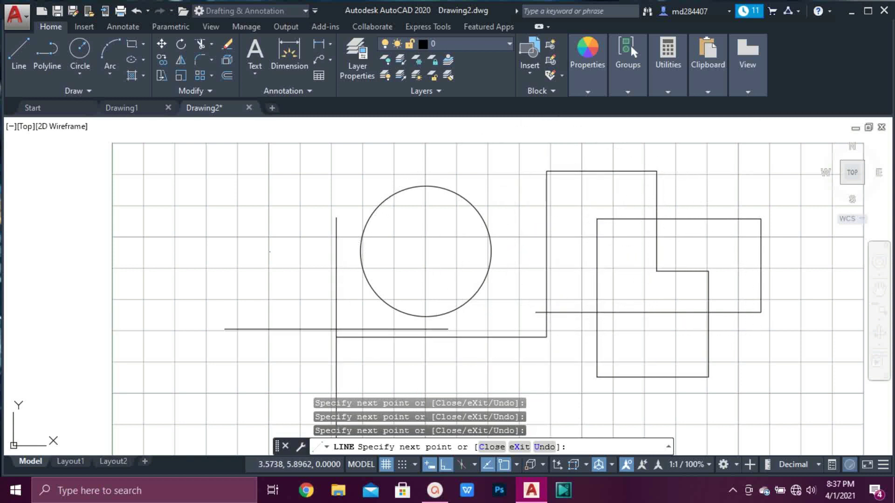
- Continue the line chain beneath the circle, around a rectangular loop on its far side and through the circle's top quadrant, and end the command
click(336, 334)
click(338, 188)
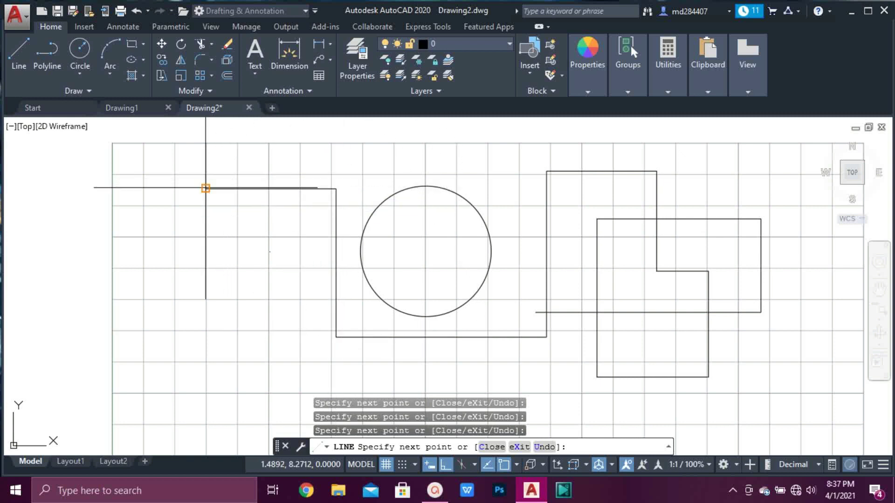
click(205, 189)
click(200, 307)
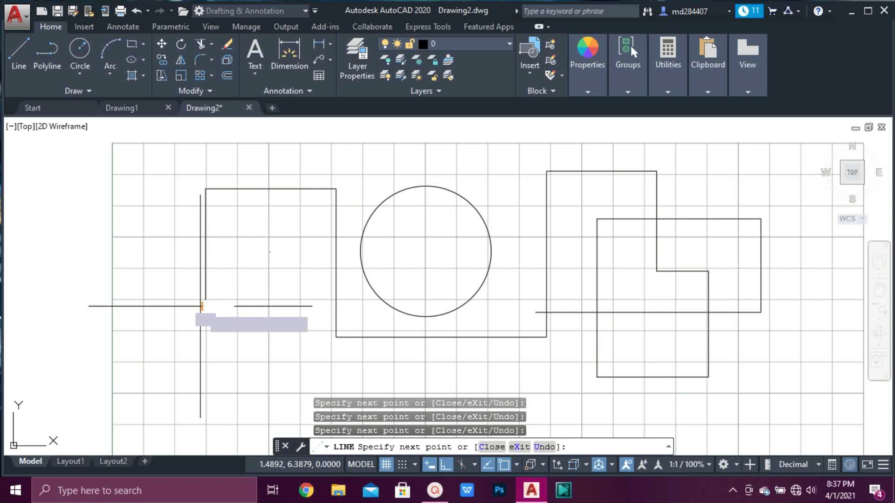
click(304, 295)
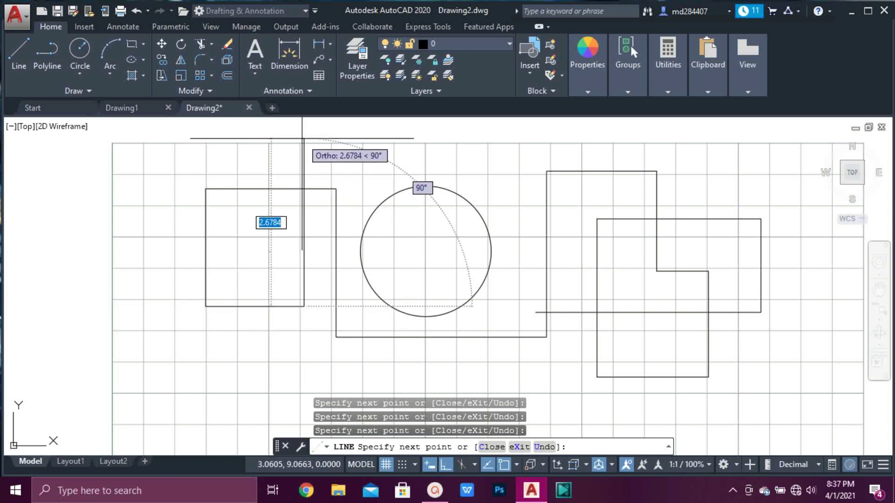
click(428, 152)
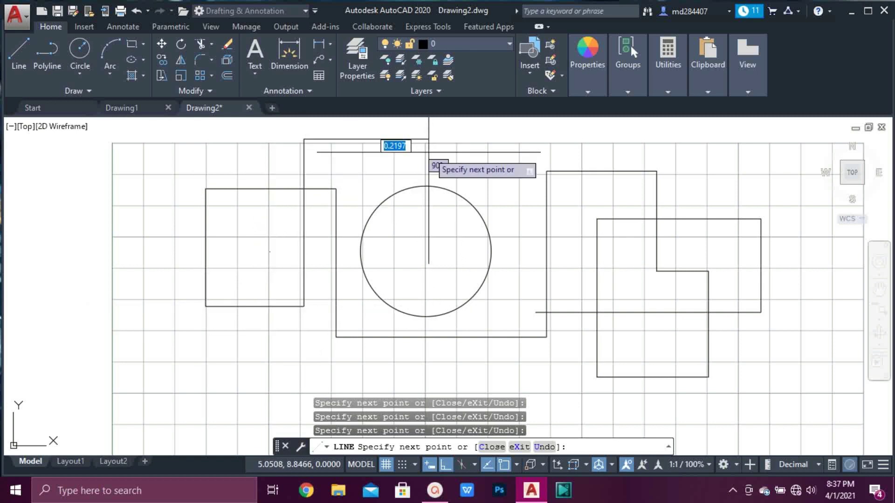
click(425, 185)
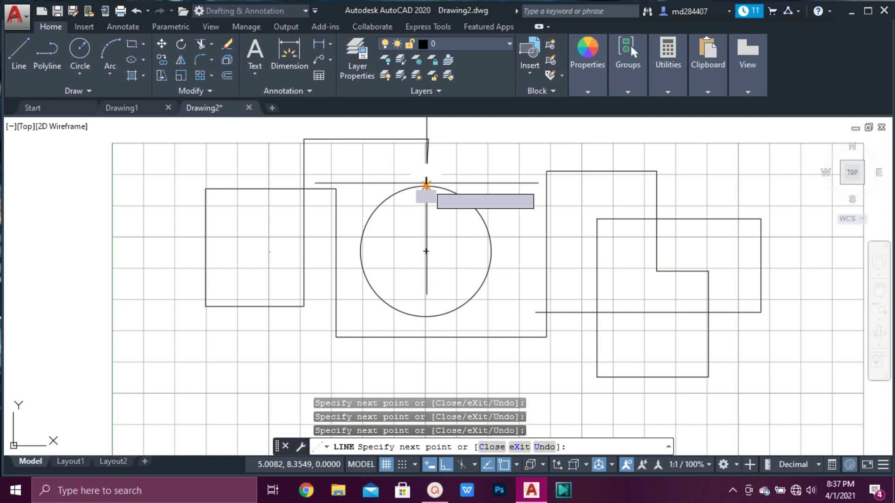
click(524, 172)
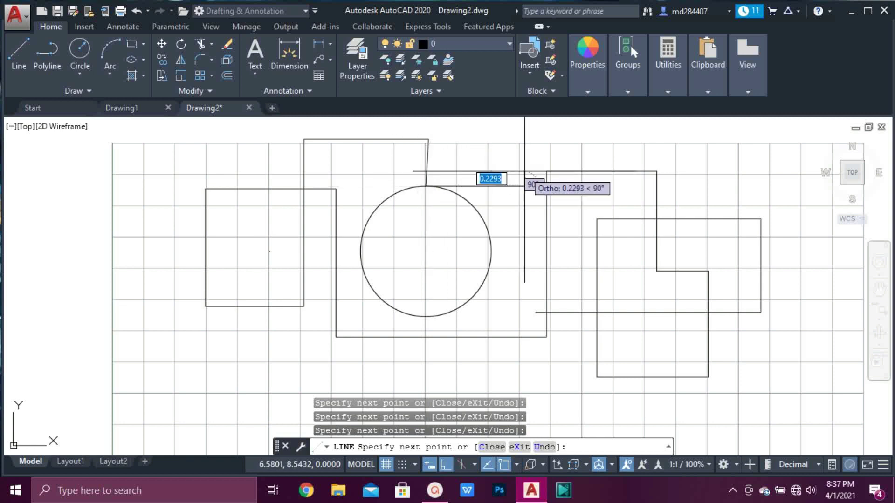
key(BackSpace)
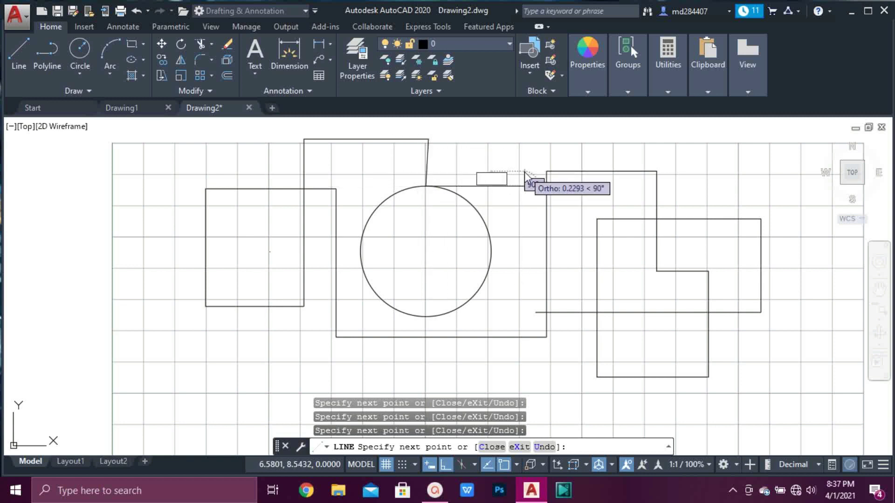
key(Escape)
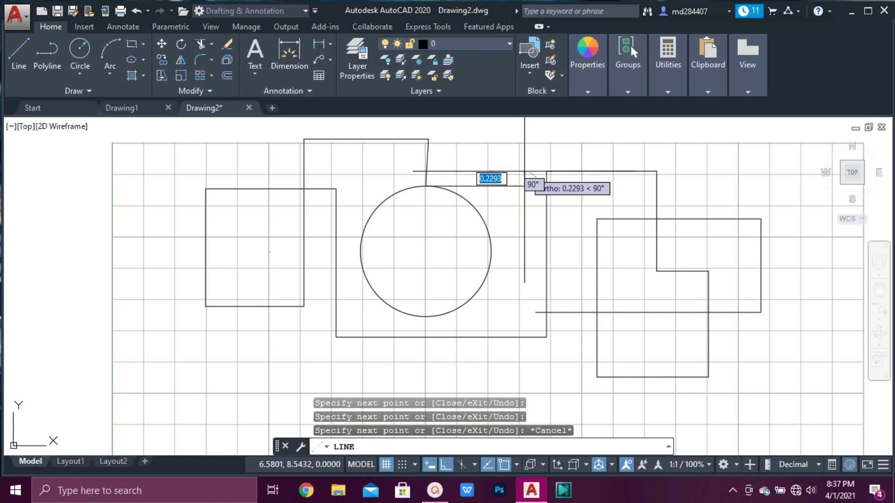
key(Escape)
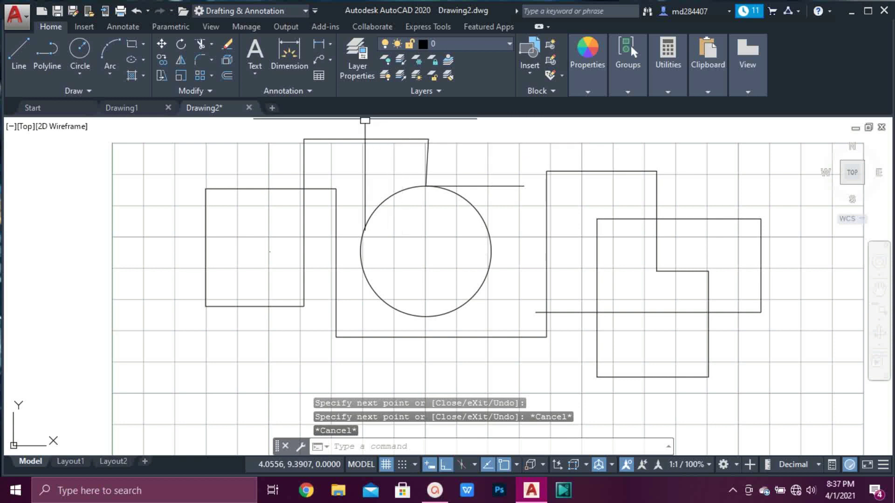
- Erase the circle and all the line segments, including the one leftover horizontal segment
mouse_move(372, 126)
mouse_down()
mouse_move(378, 156)
mouse_move(492, 188)
mouse_move(519, 183)
mouse_move(512, 192)
mouse_up()
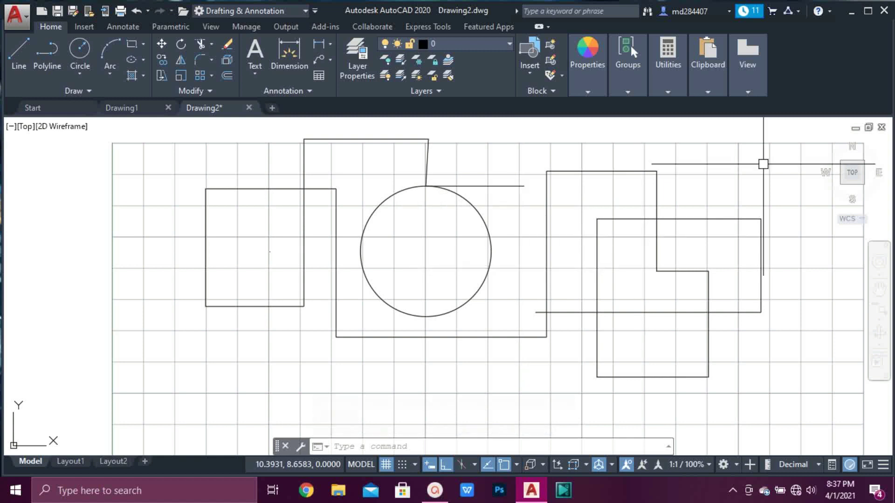
click(786, 132)
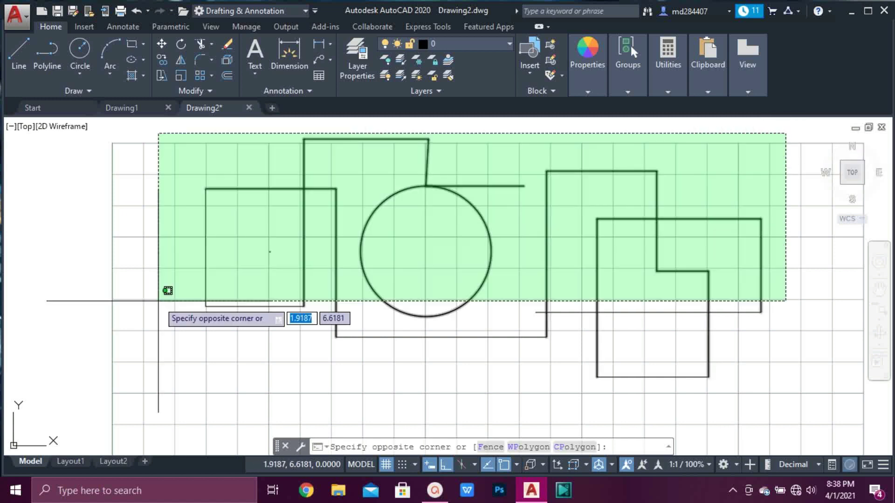
key(BackSpace)
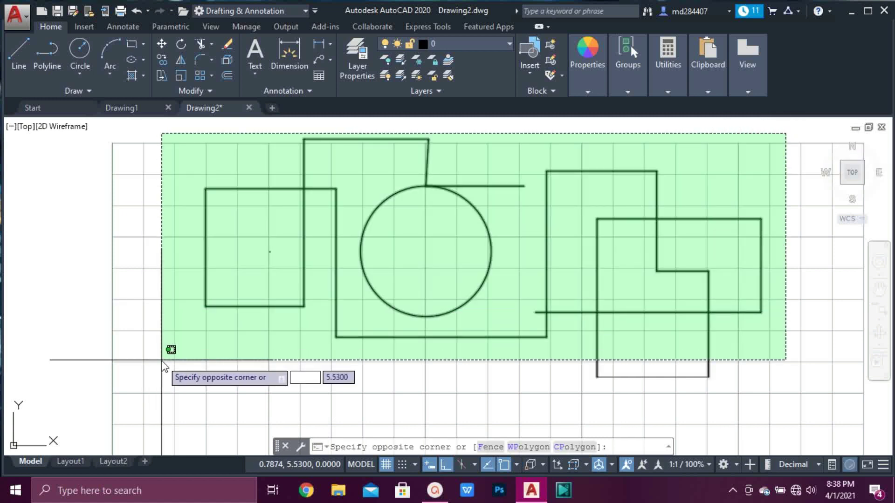
click(162, 360)
key(Delete)
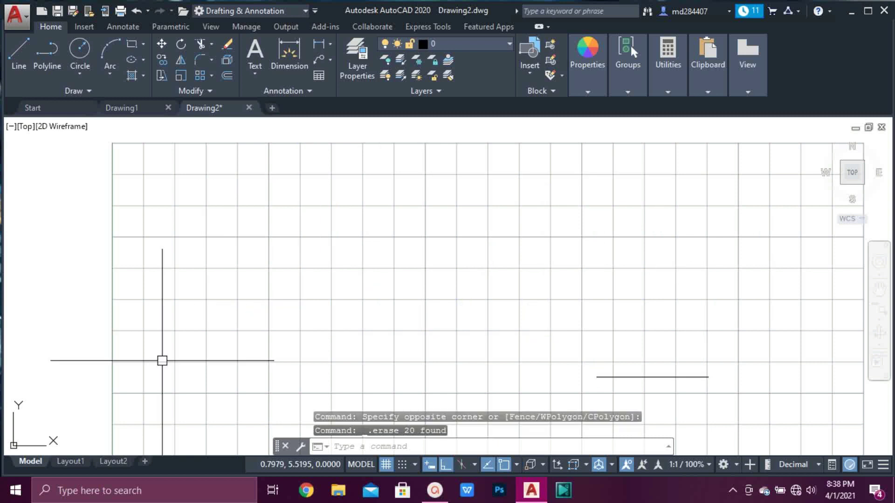
click(613, 378)
key(Delete)
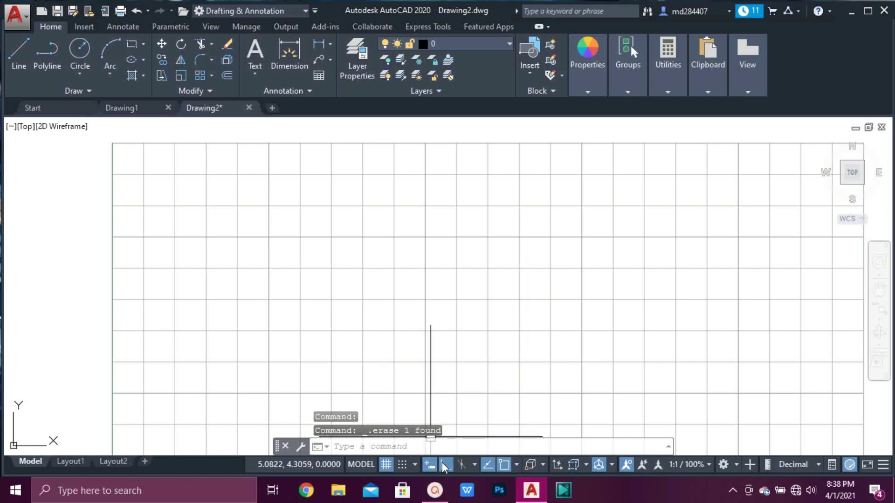
- Turn on isometric drafting with the isoplane Left orientation
click(474, 464)
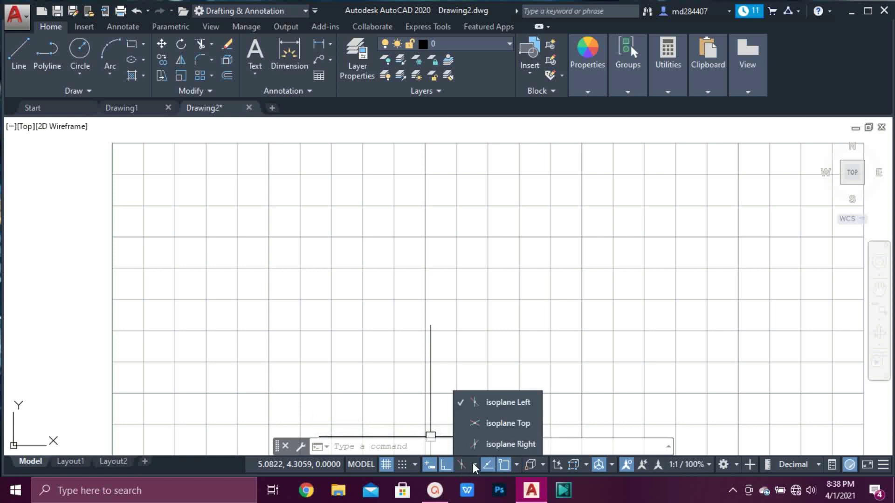
click(496, 401)
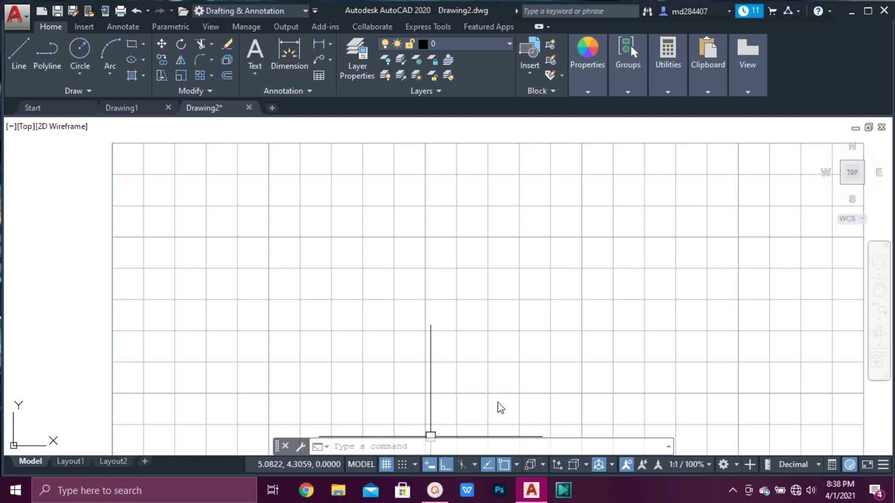
click(464, 461)
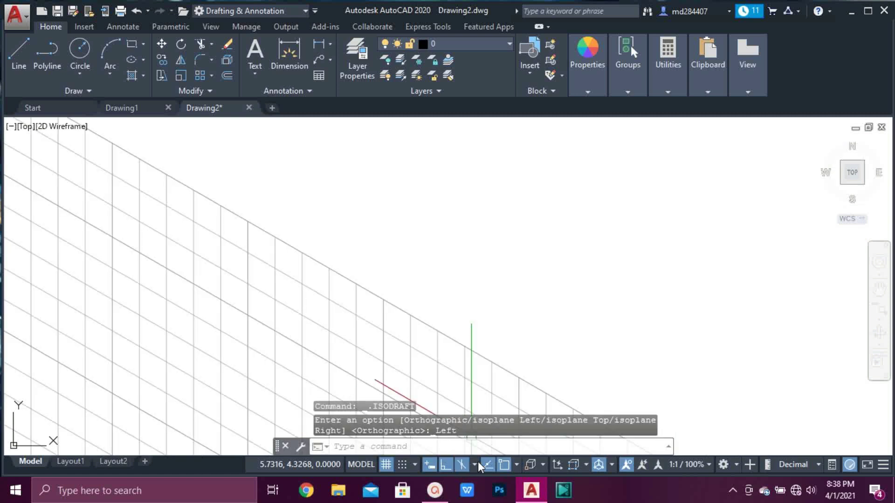
- Switch the isometric plane to isoplane Top and isoplane Right, and turn isometric drafting off
click(473, 464)
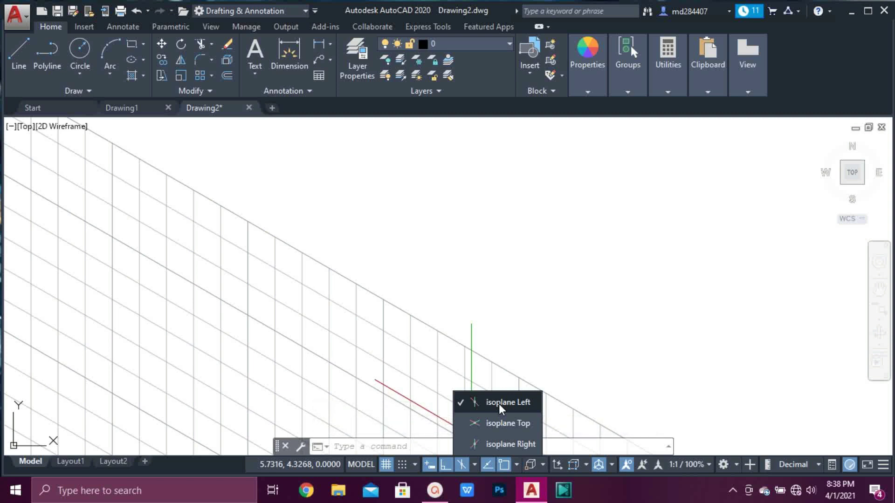
click(502, 420)
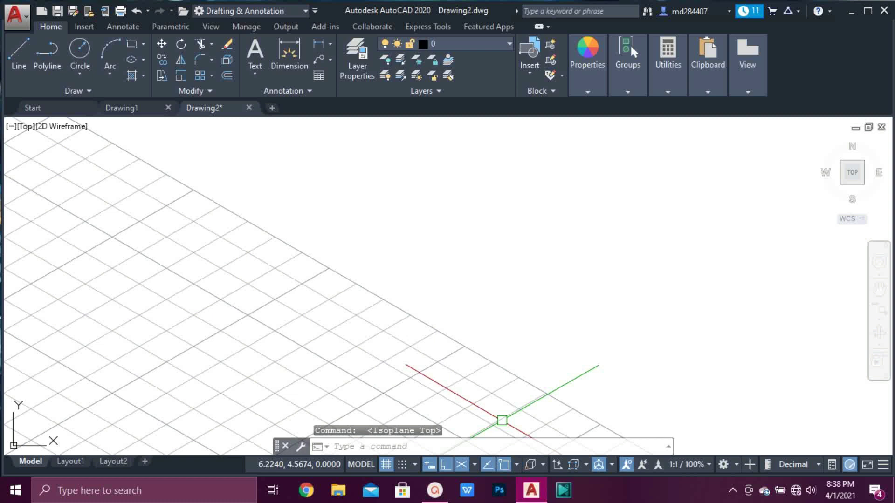
click(474, 463)
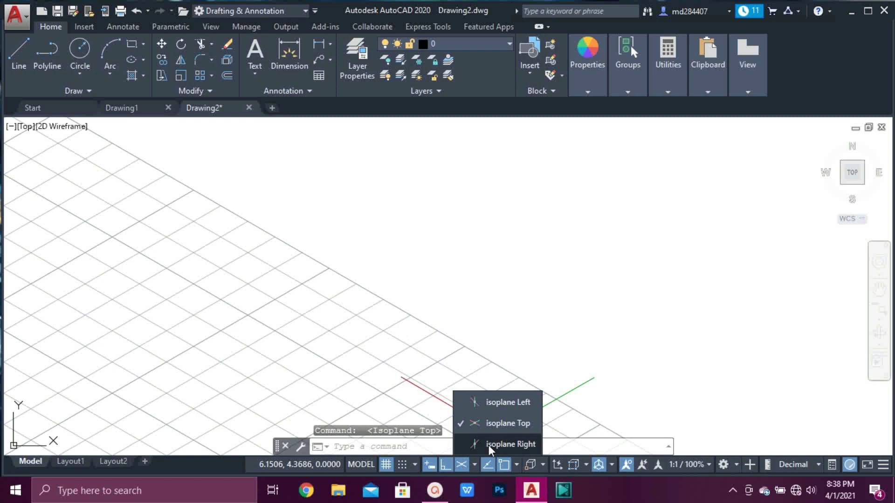
click(488, 445)
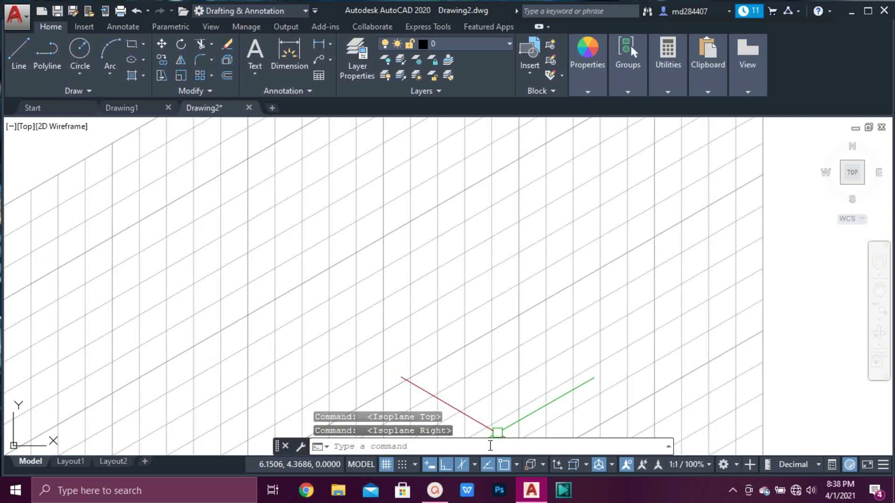
click(463, 465)
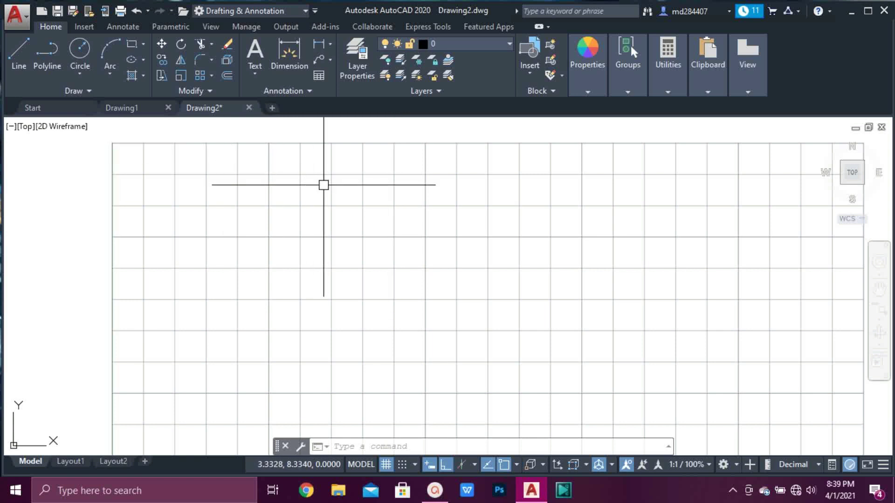
- Draw a circle about six grid squares across, with its top near the grid's upper edge
click(83, 51)
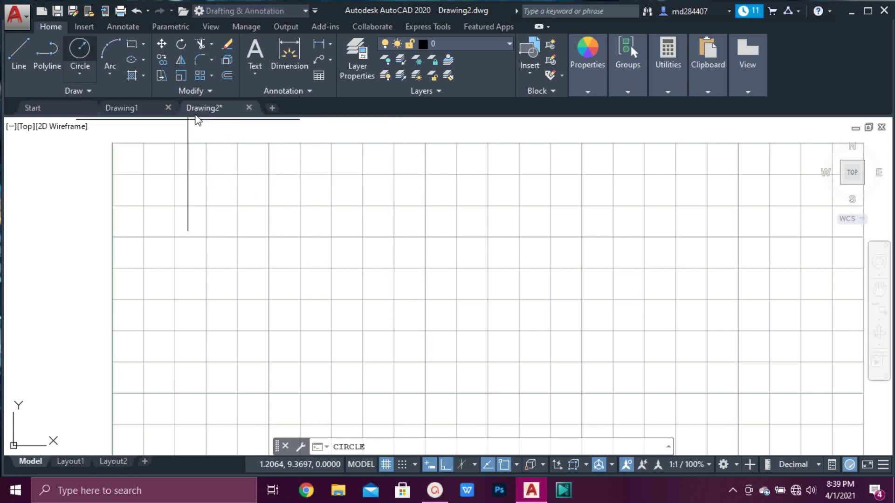
click(367, 239)
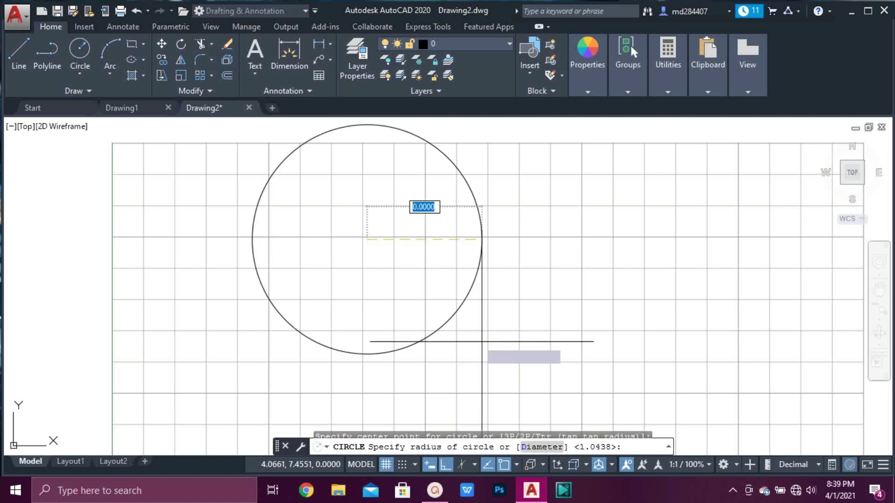
click(465, 321)
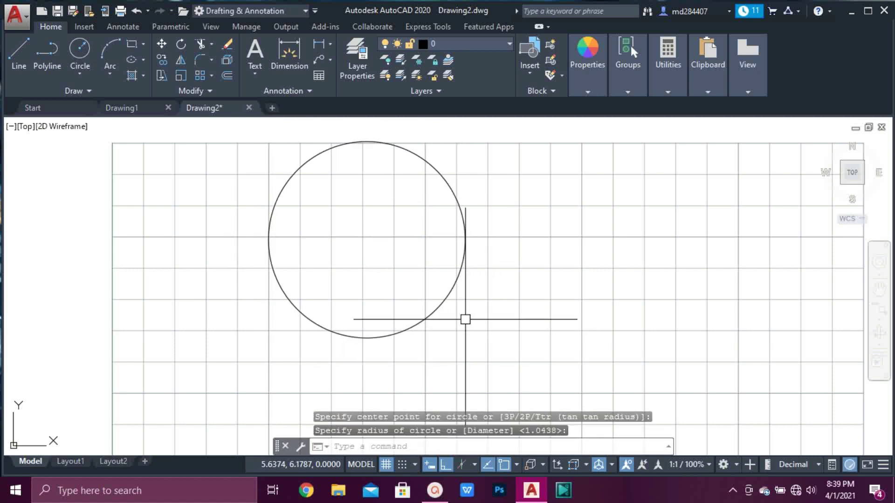
- Turn object snap off and back on while the Line command runs to compare snapping on the circle
click(506, 464)
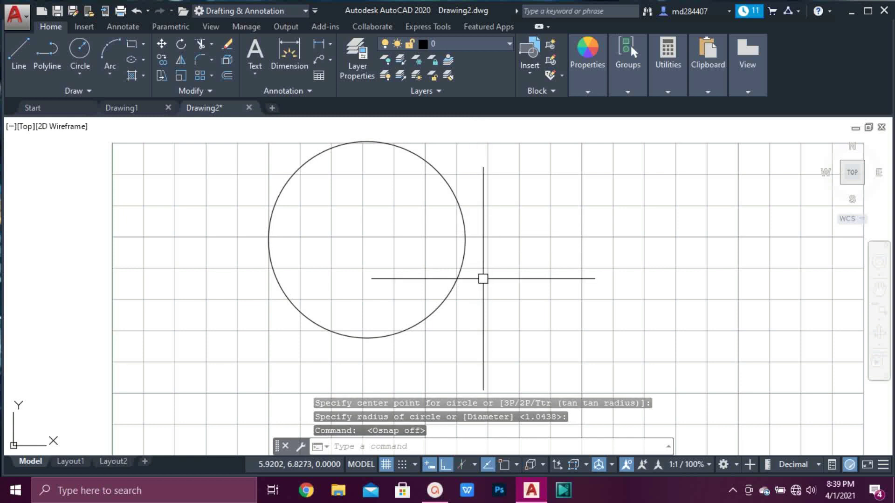
text(L)
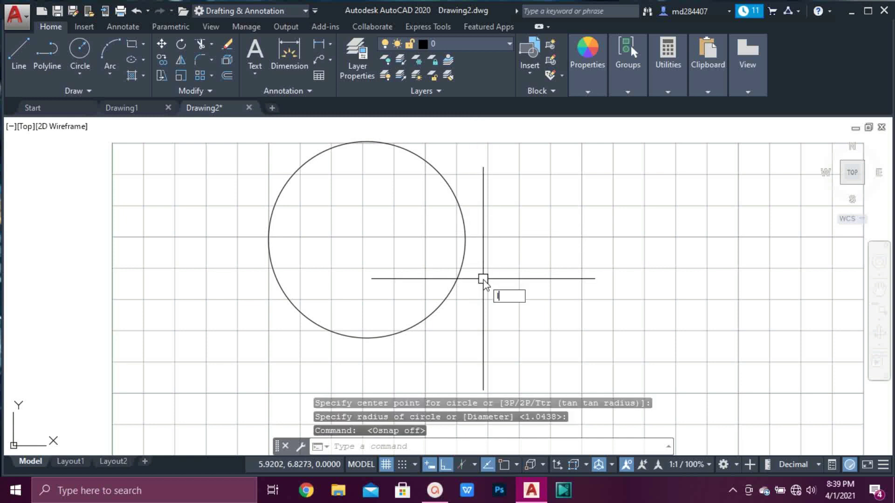
key(Return)
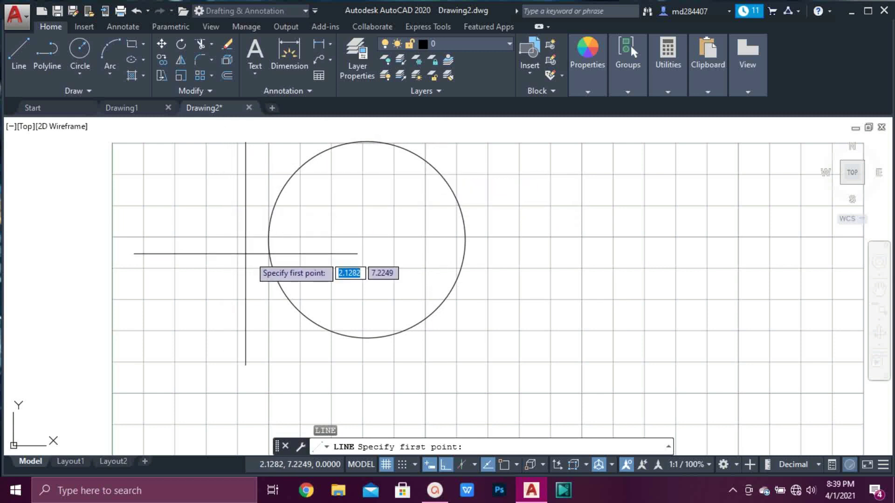
click(504, 462)
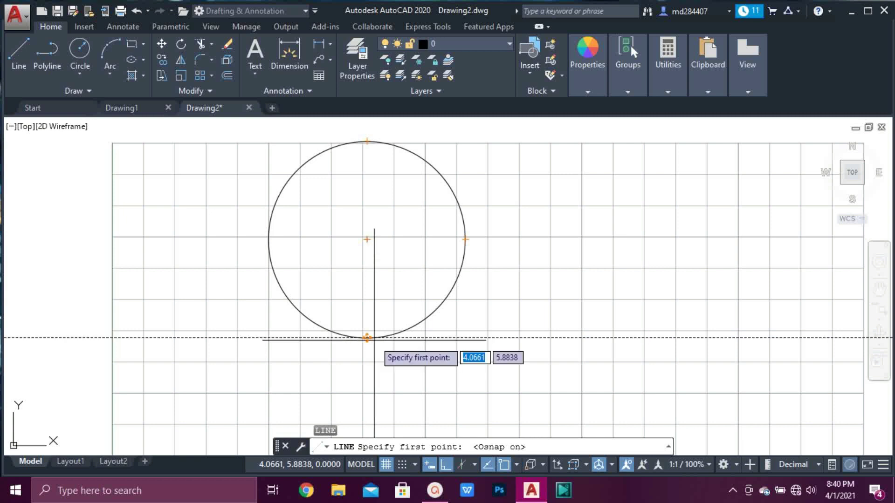
key(Escape)
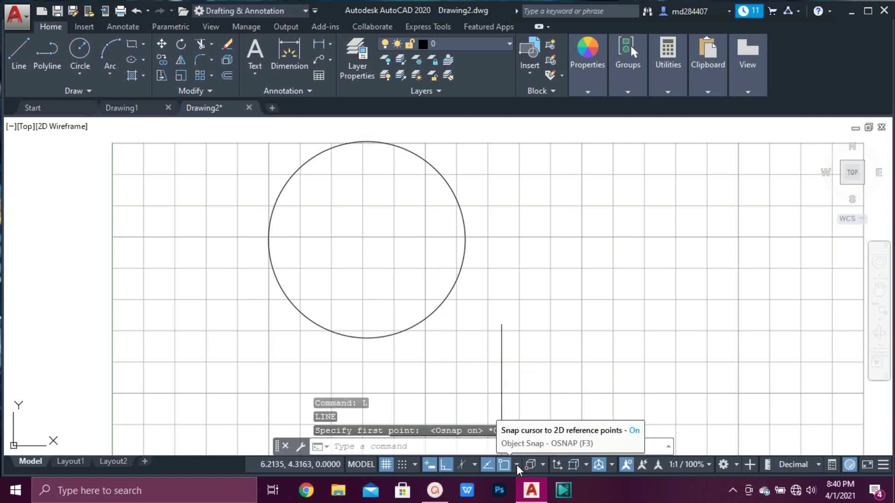
- Disable the Center object snap and try to pick the circle's center with the Line command
click(516, 465)
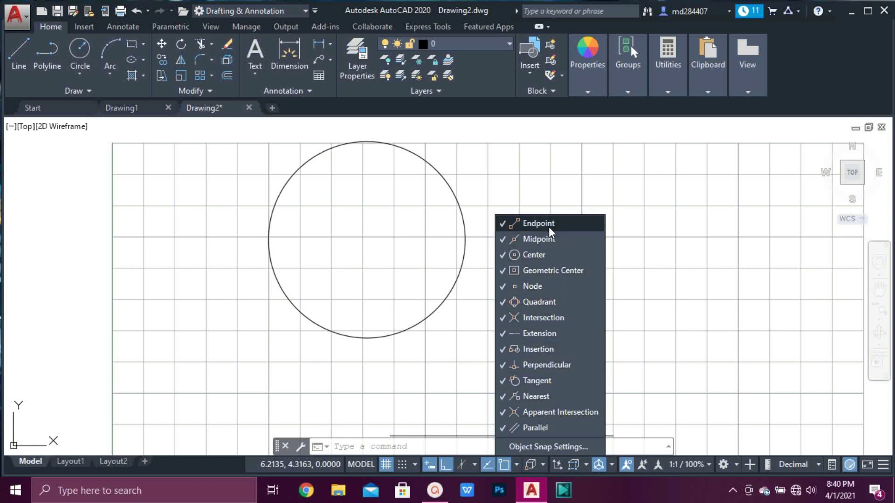
click(523, 254)
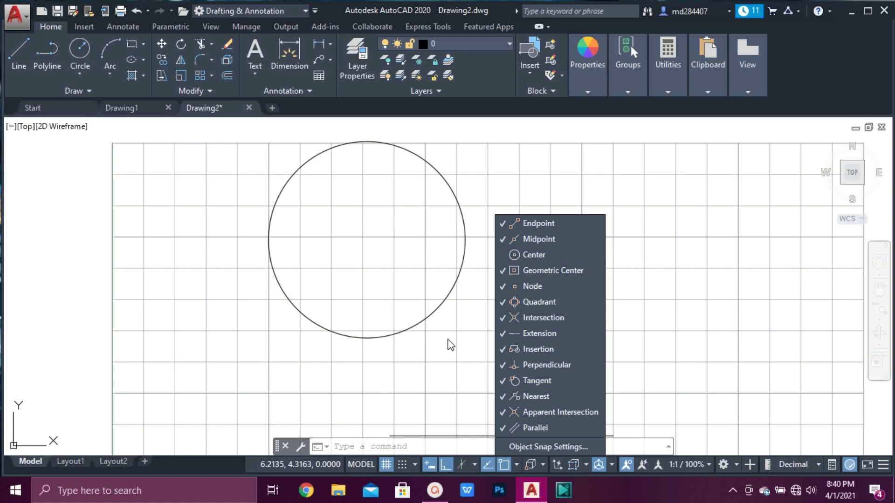
click(447, 339)
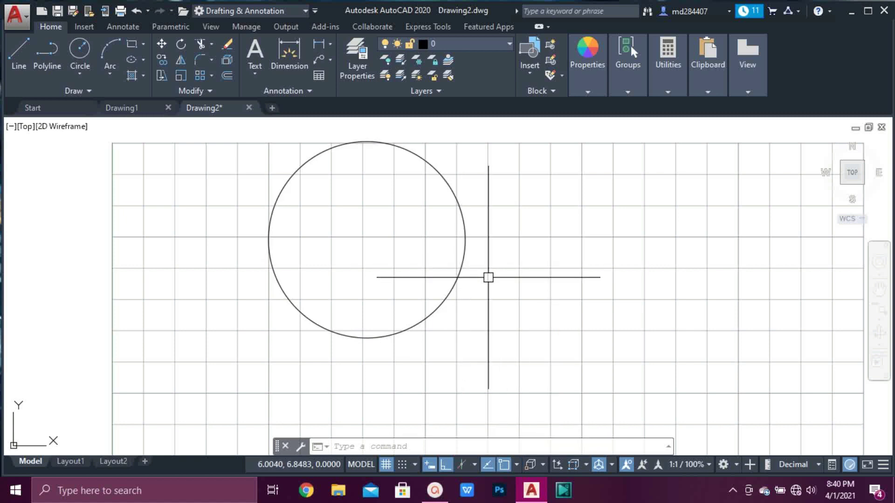
text(L)
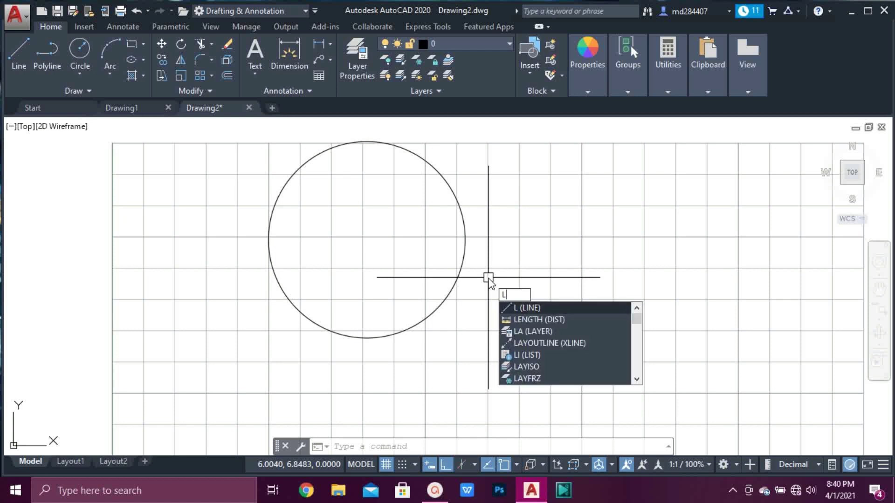
key(Return)
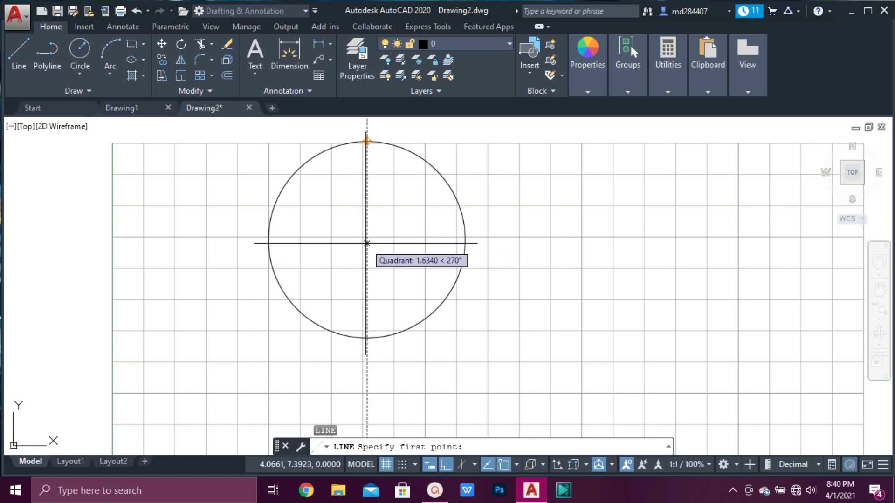
- Re-enable the Center object snap and test it on the circle's center with the Line command
click(517, 466)
click(517, 465)
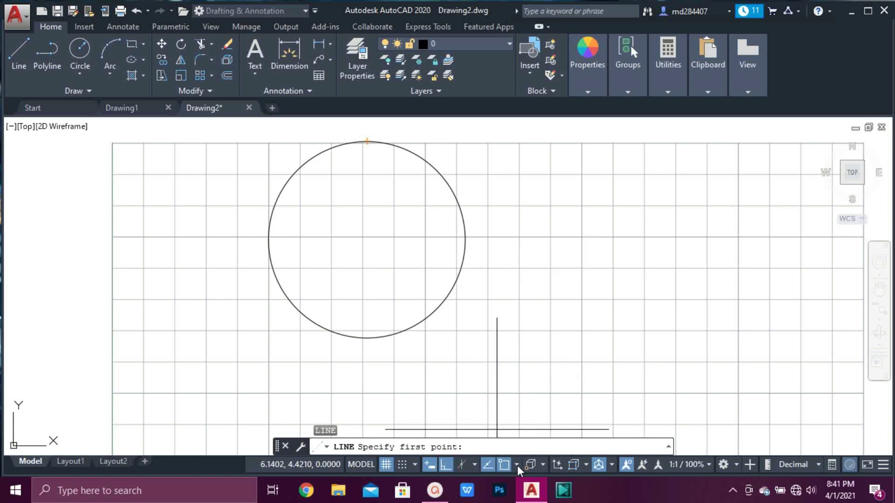
click(516, 464)
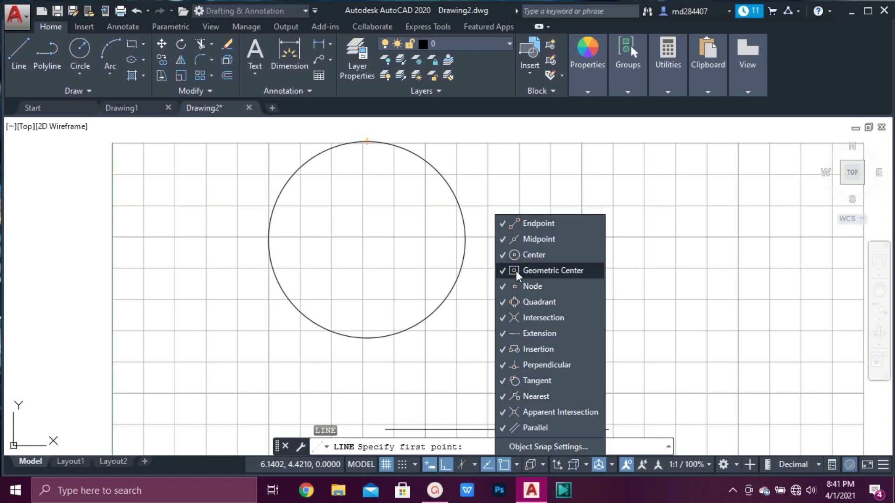
click(504, 463)
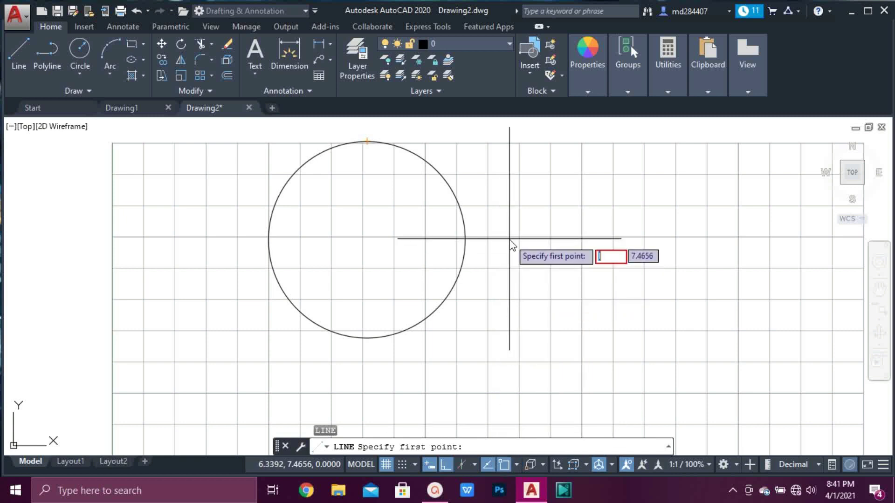
key(Escape)
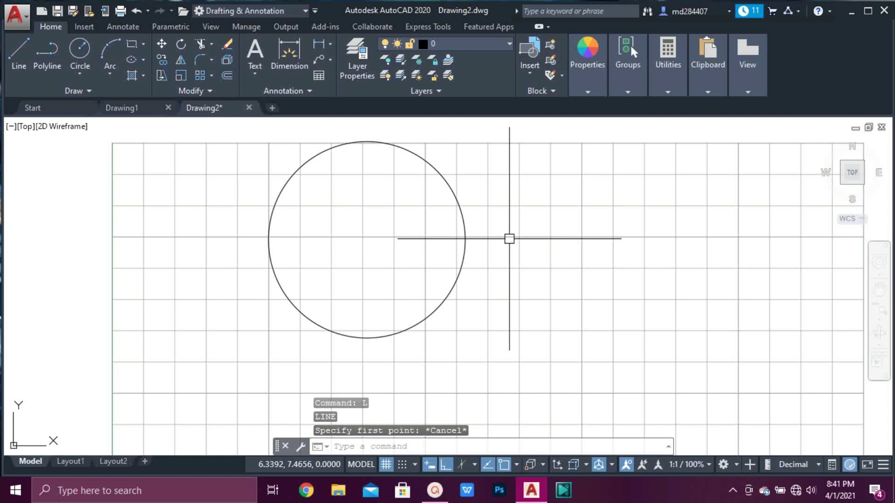
key(Return)
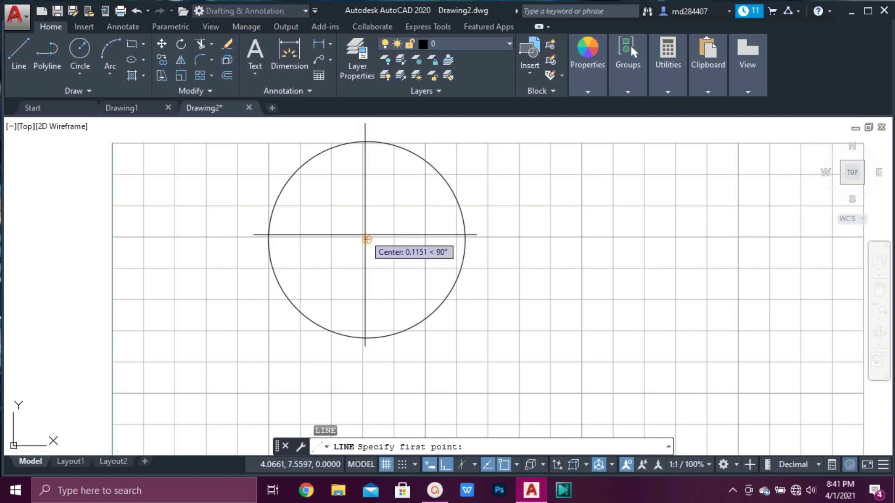
key(Escape)
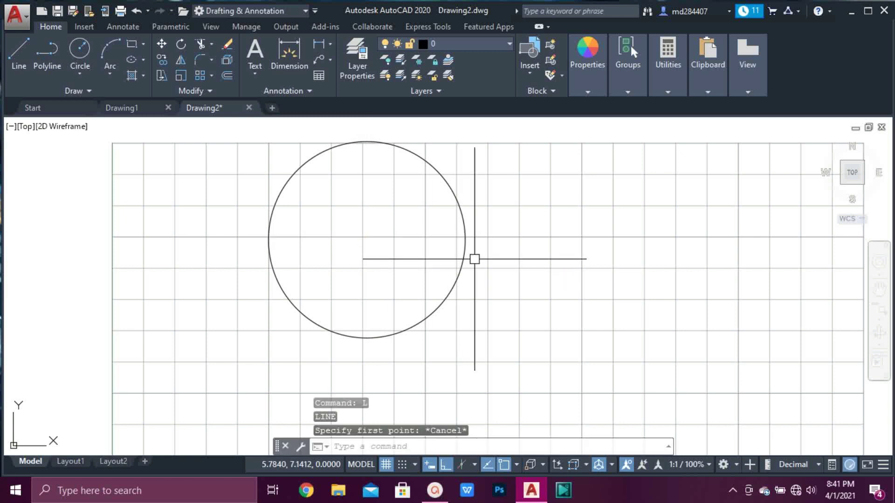
- Draw a horizontal line about 7.4 units long just below the circle, extending well past it to the right
text(l)
key(Return)
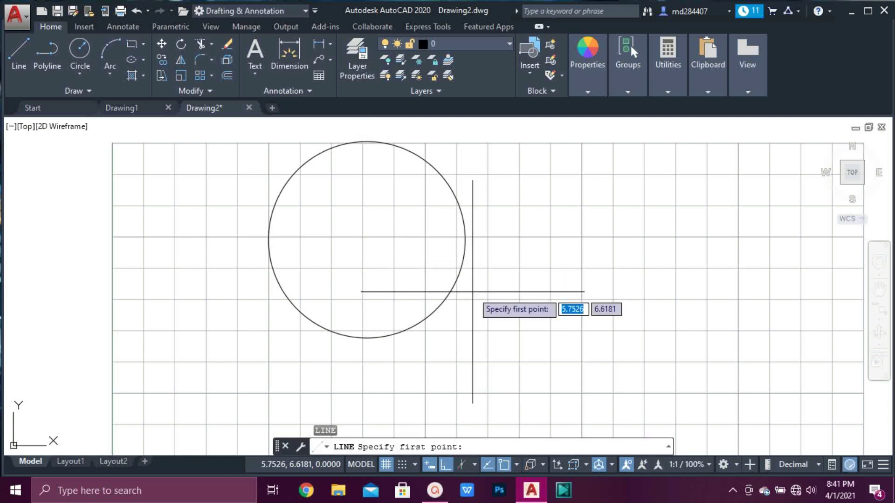
click(233, 373)
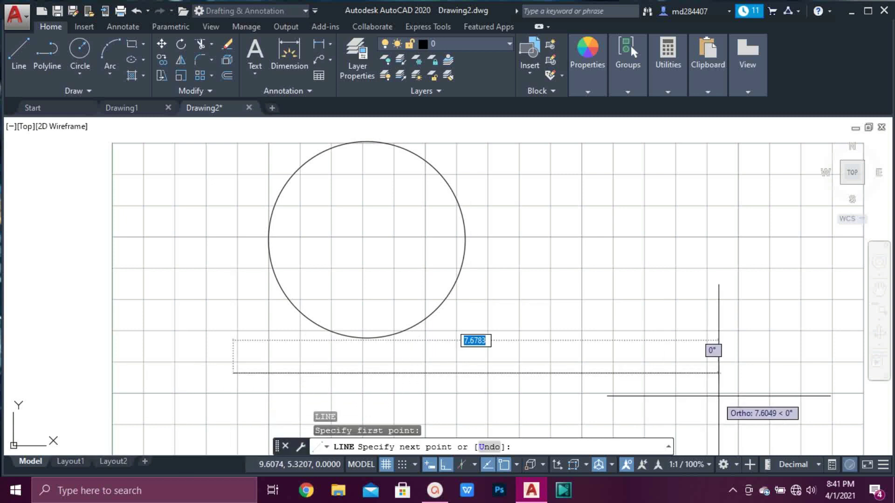
click(695, 389)
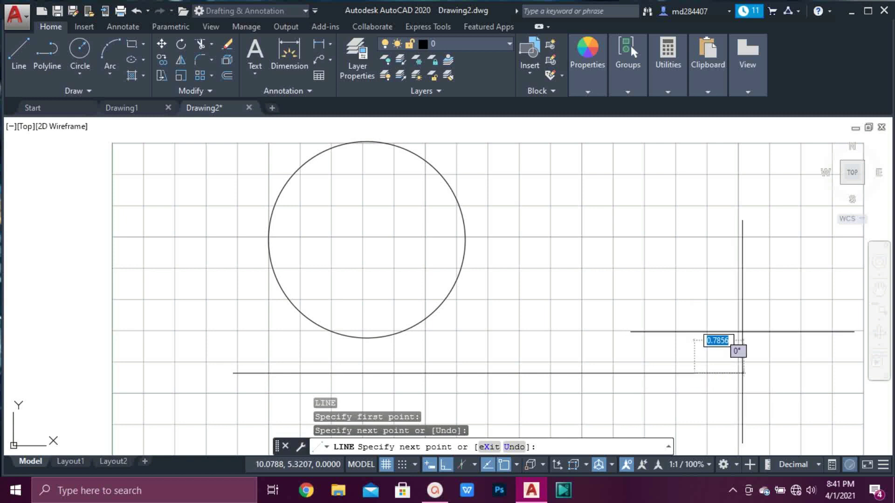
key(Return)
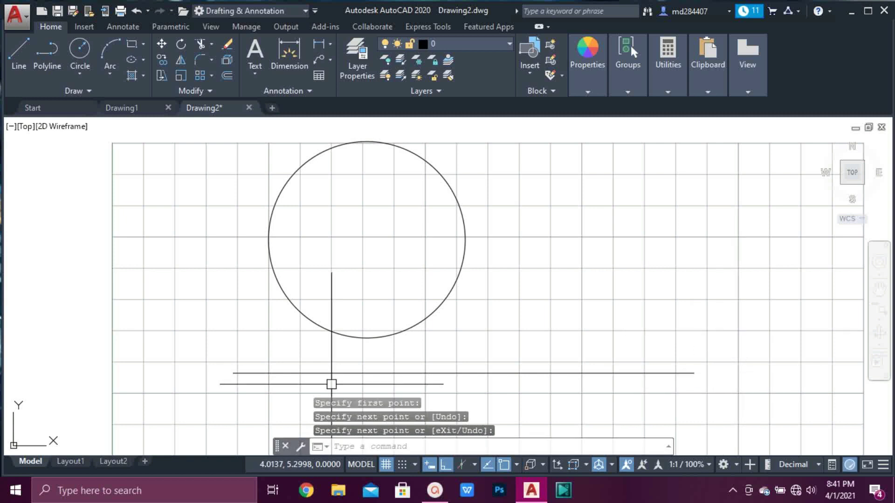
- With Ortho off, draw a line from the horizontal line's right endpoint to a tangent point on the circle's upper right
click(517, 465)
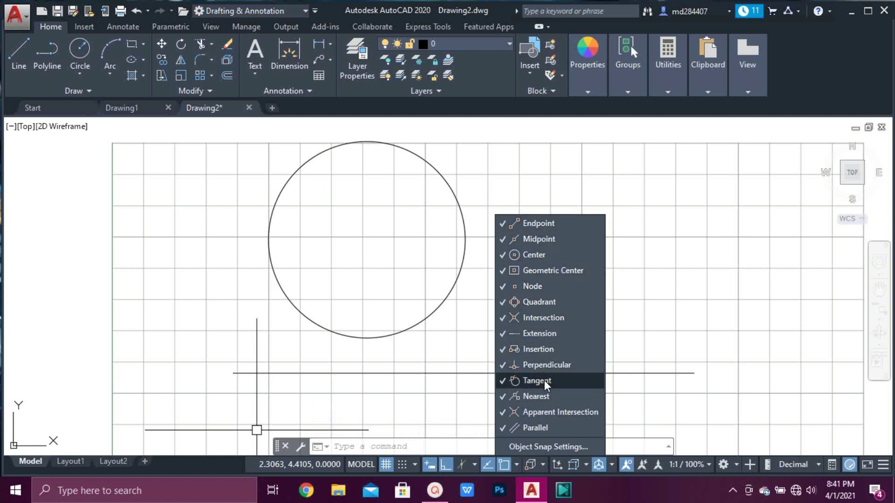
click(740, 301)
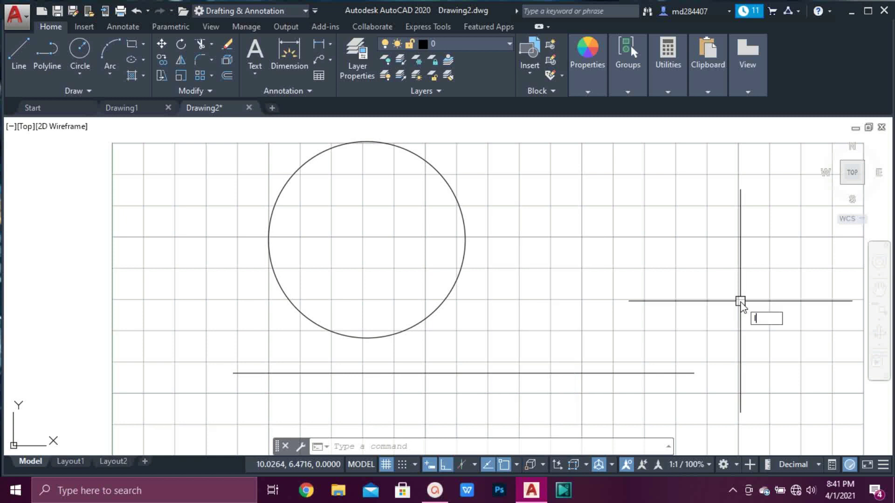
text(l)
key(Return)
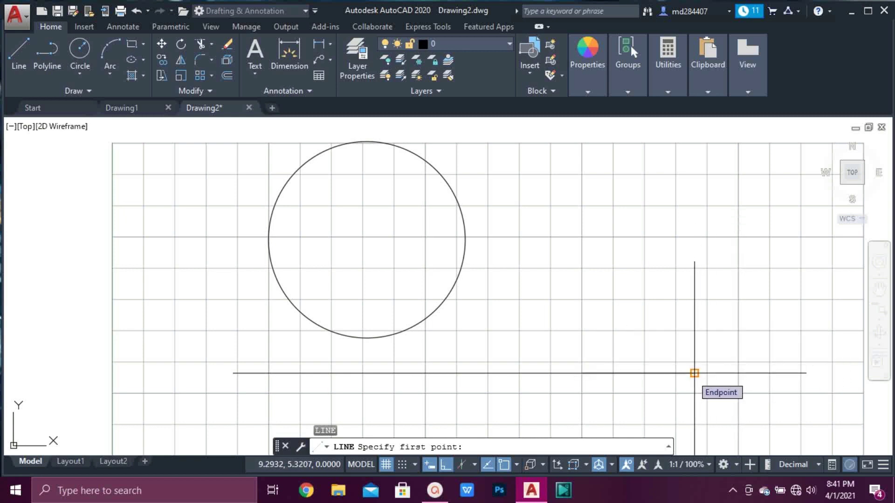
click(694, 373)
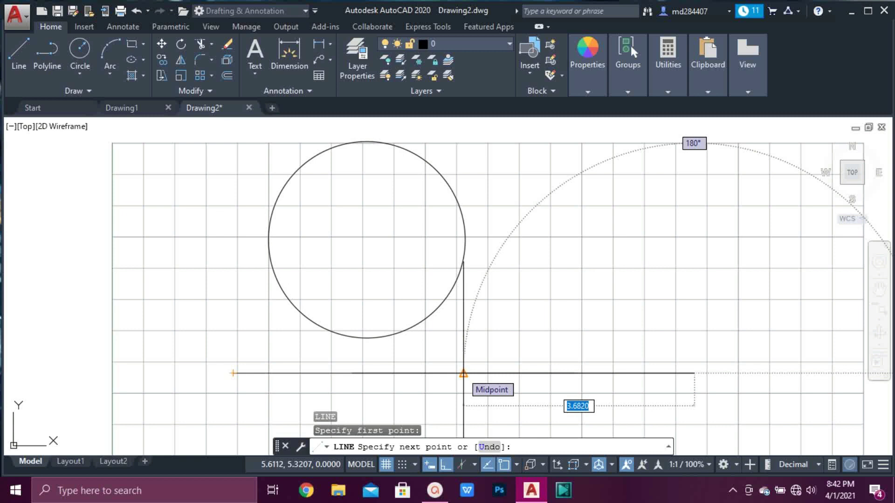
click(463, 372)
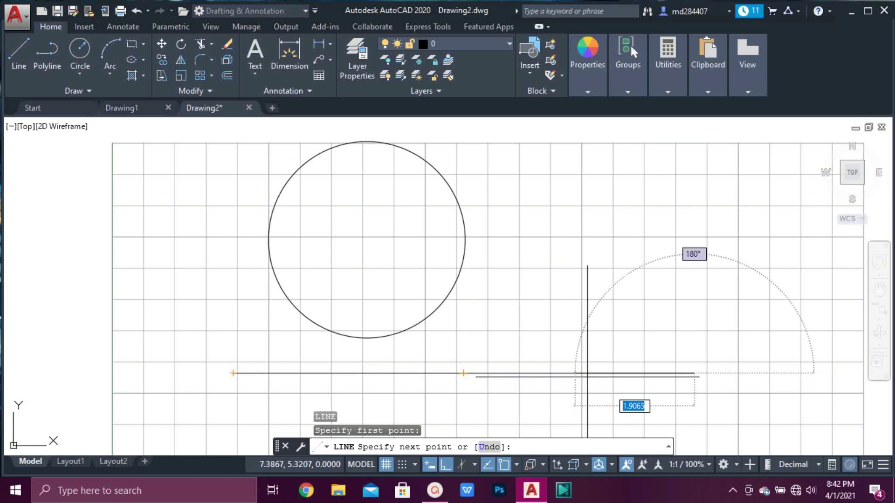
click(694, 373)
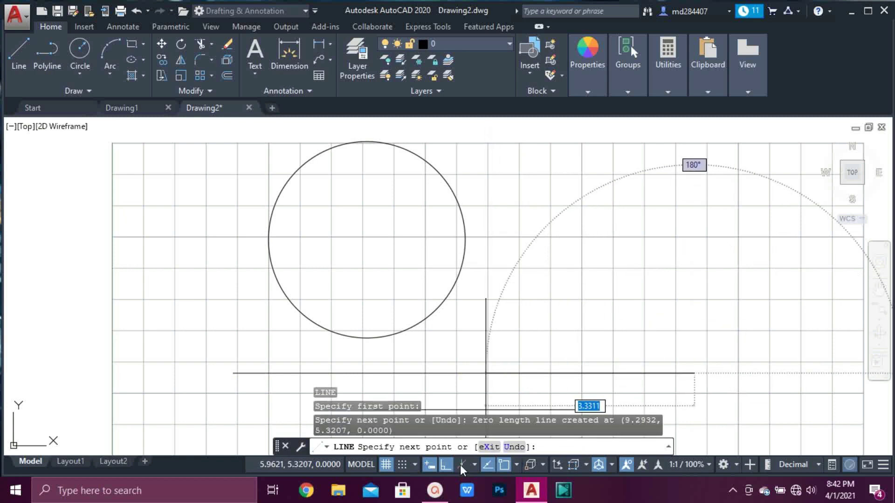
click(444, 467)
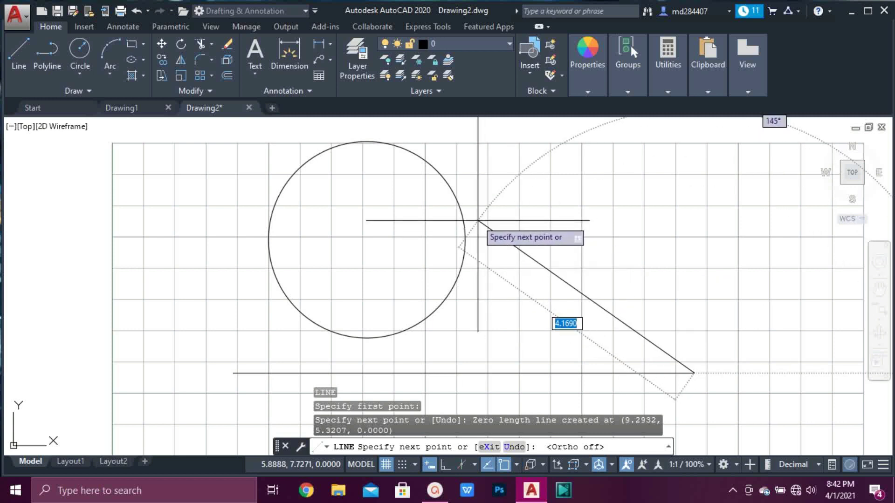
click(428, 162)
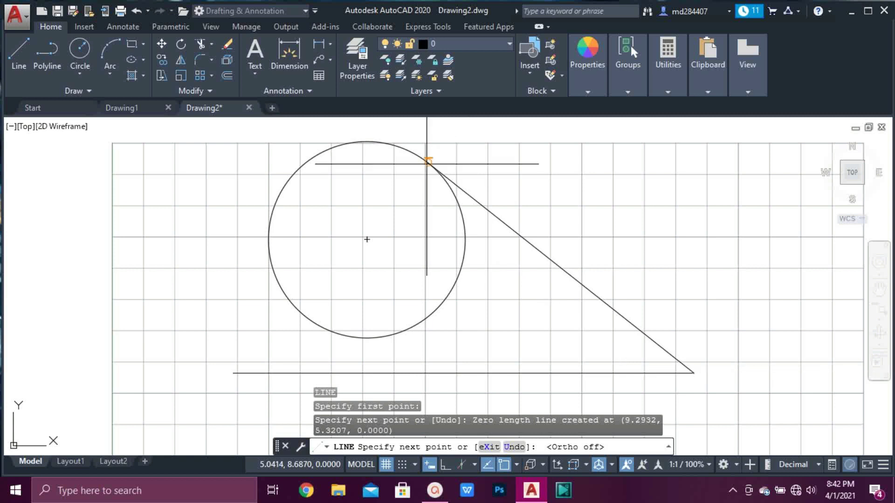
key(Return)
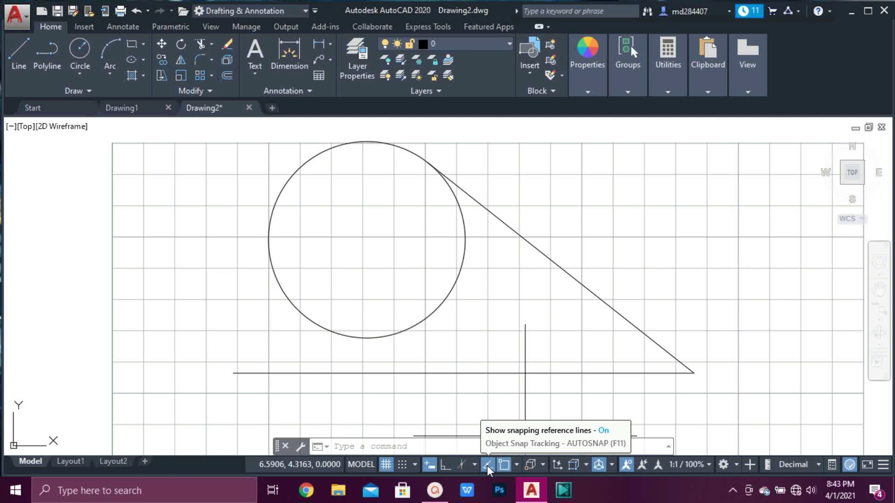
- With Ortho on, draw a horizontal line about 6.1 units long through the circle's center, extending past both sides of the circle
text(l)
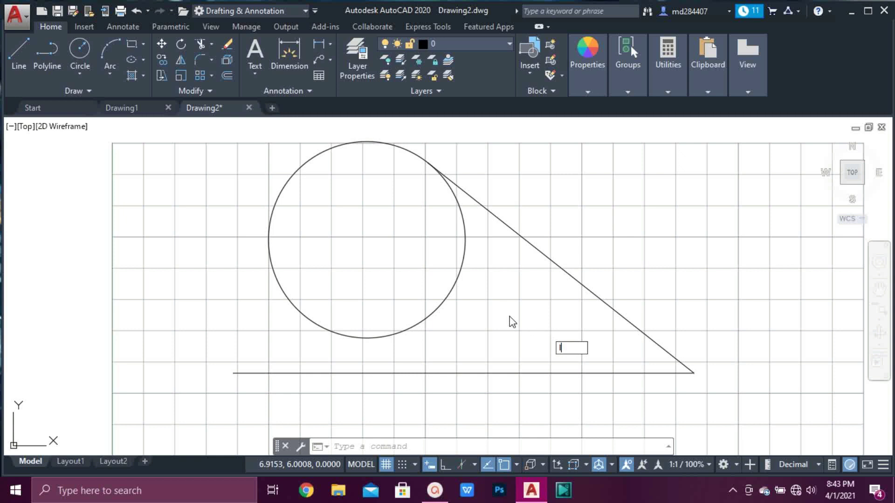
key(Return)
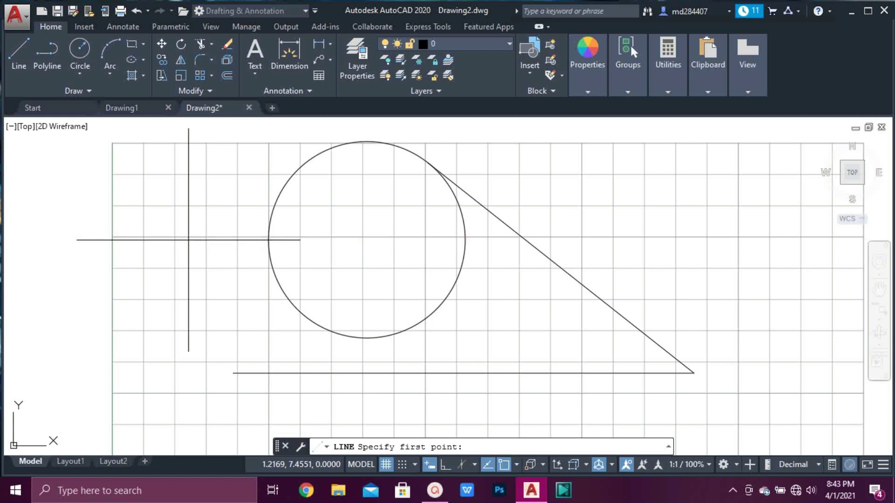
click(189, 240)
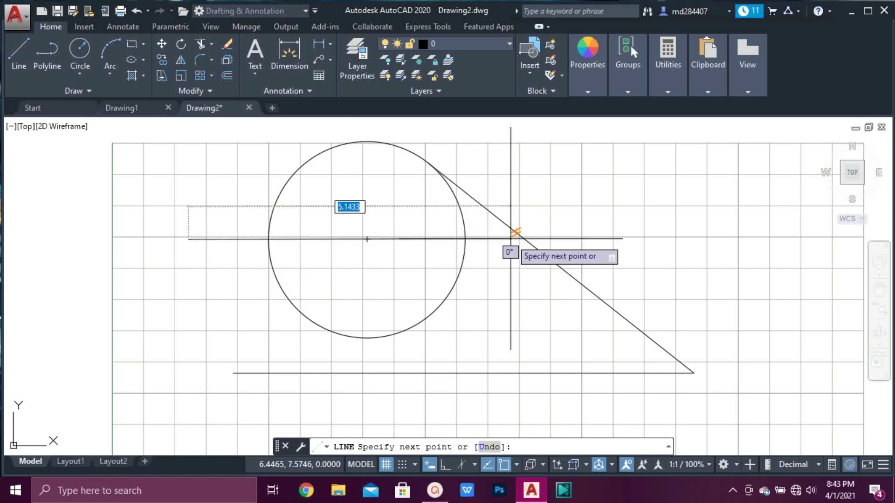
click(445, 464)
click(446, 465)
click(445, 465)
click(445, 464)
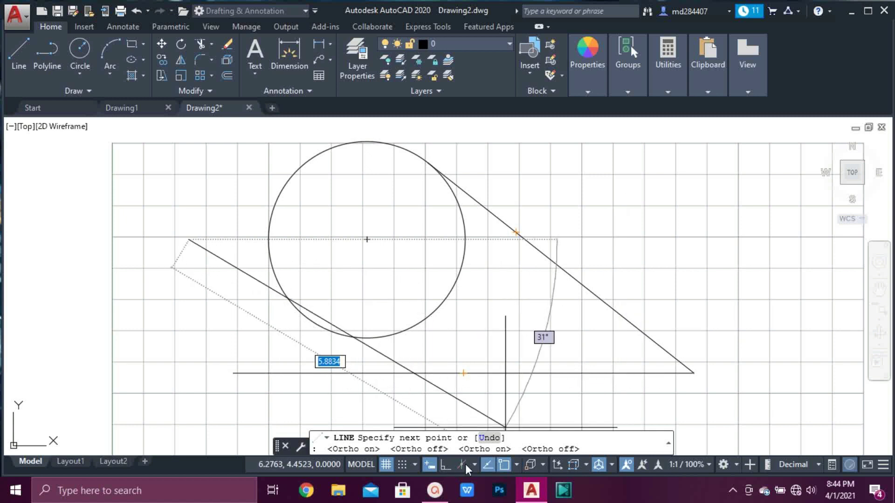
click(443, 463)
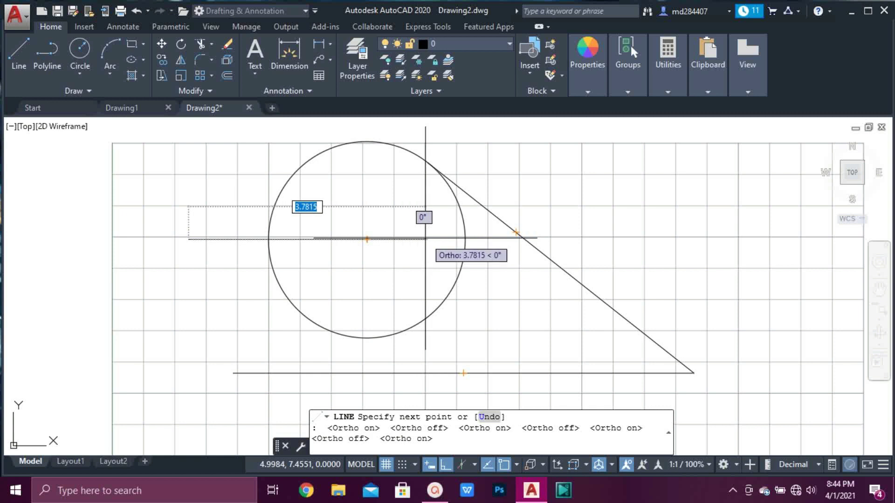
click(570, 238)
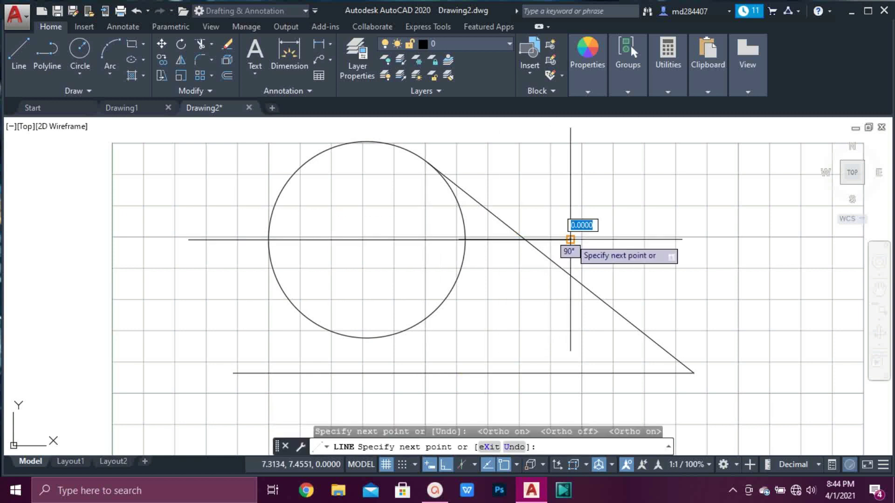
key(Return)
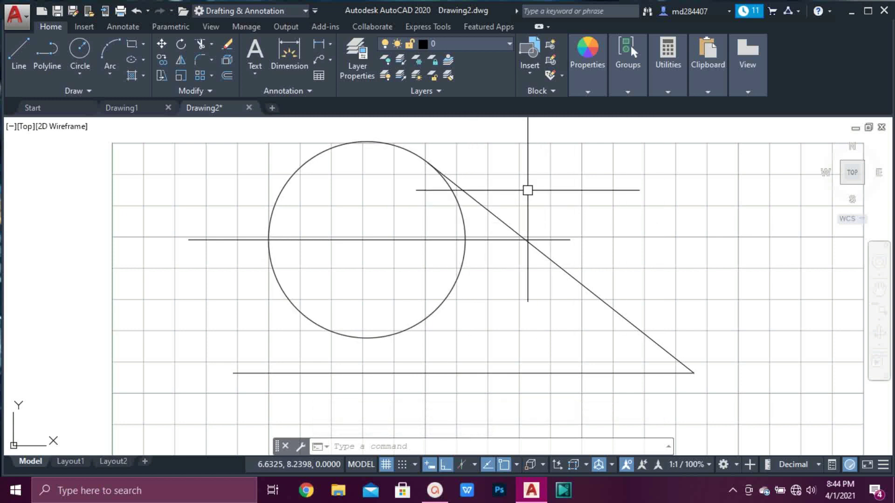
- Draw a vertical line about 3.8 units long through the circle's center, tracked from just above the circle to just below it
text(l)
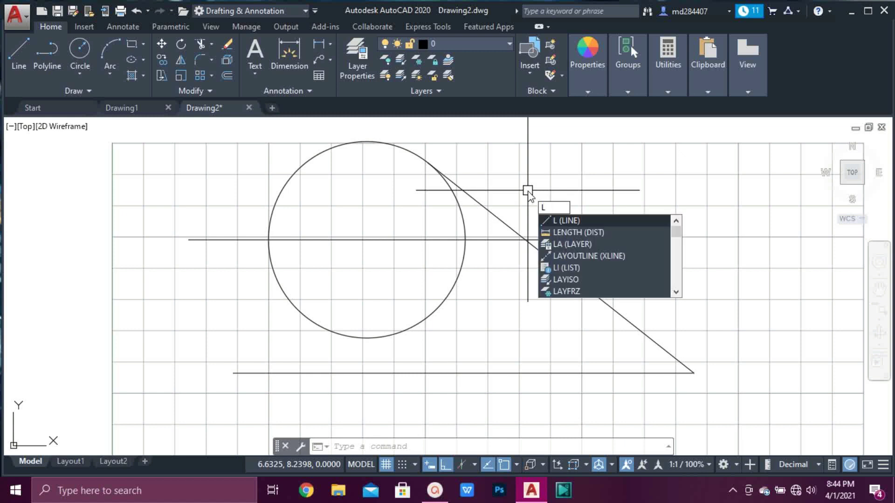
key(Return)
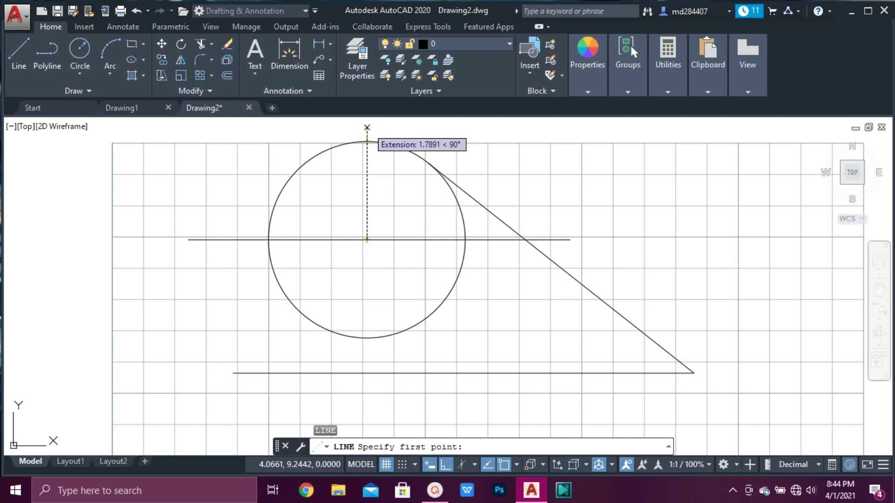
click(367, 127)
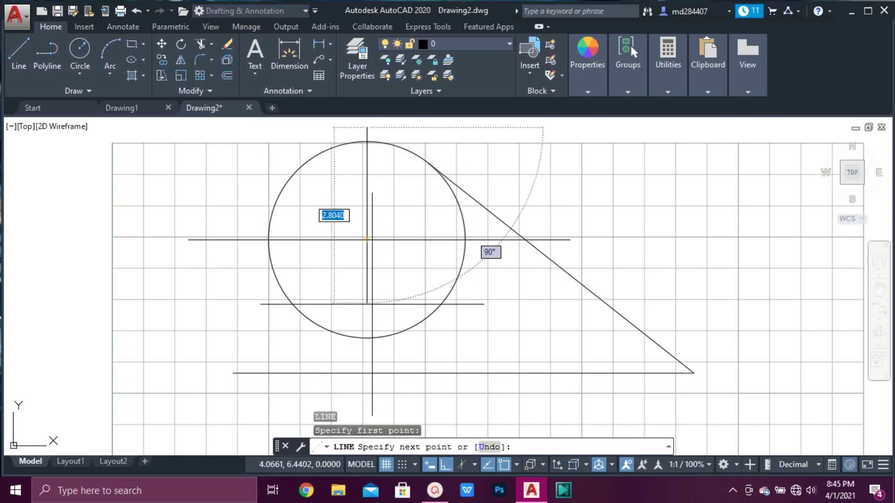
click(367, 363)
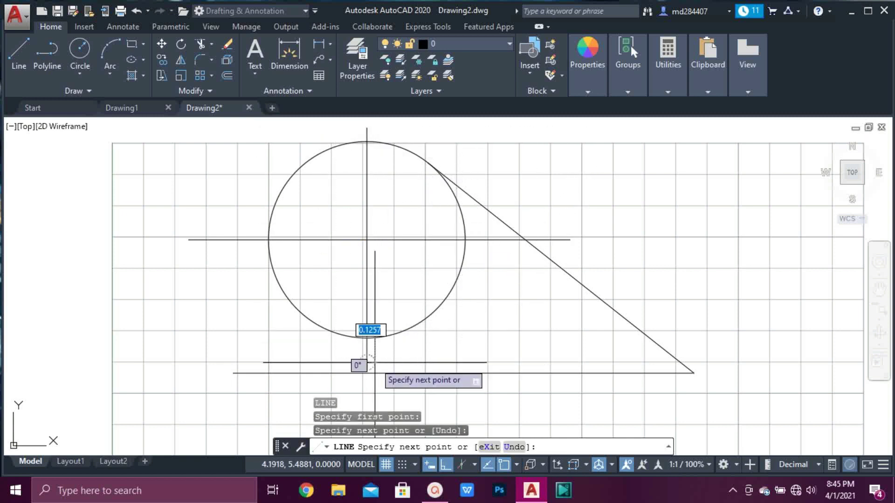
key(Return)
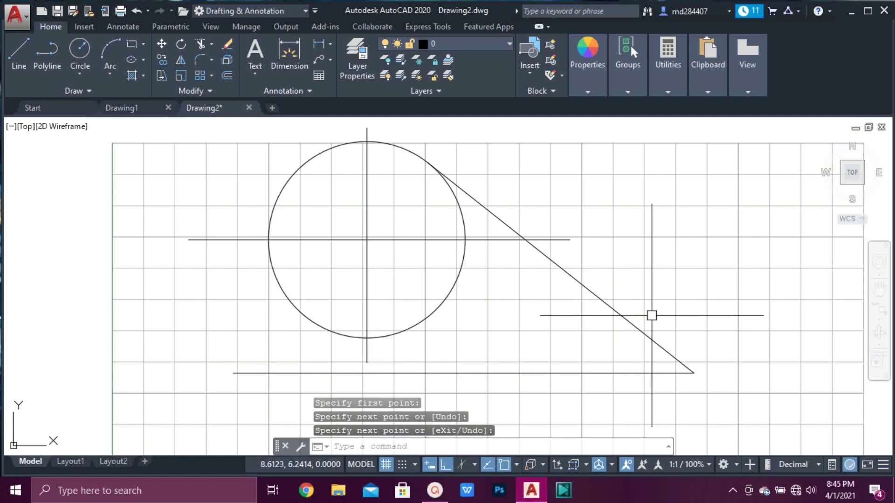
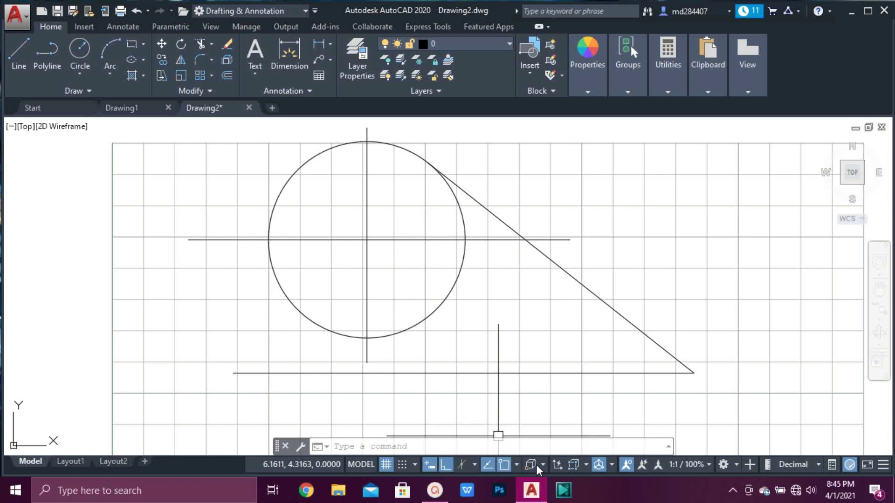
- Remove the Object Snap Tracking toggle from the status bar through its customization options and restore it
click(882, 465)
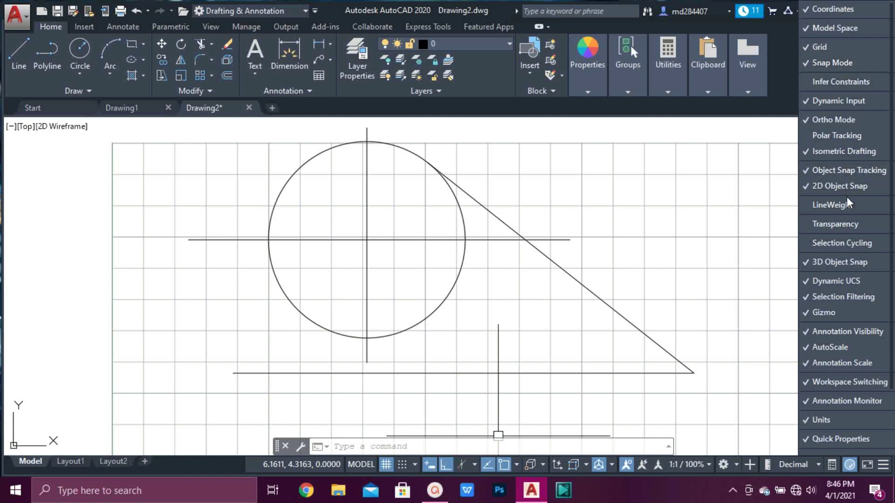
click(851, 172)
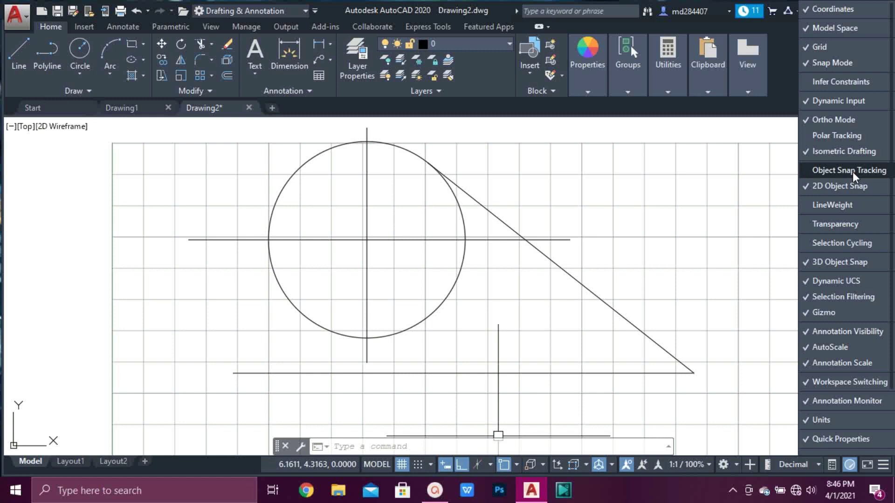
click(841, 172)
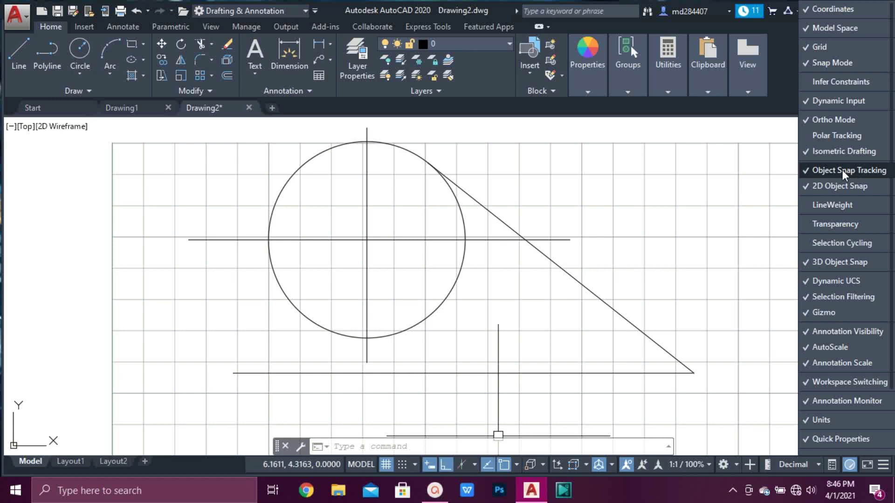
click(887, 466)
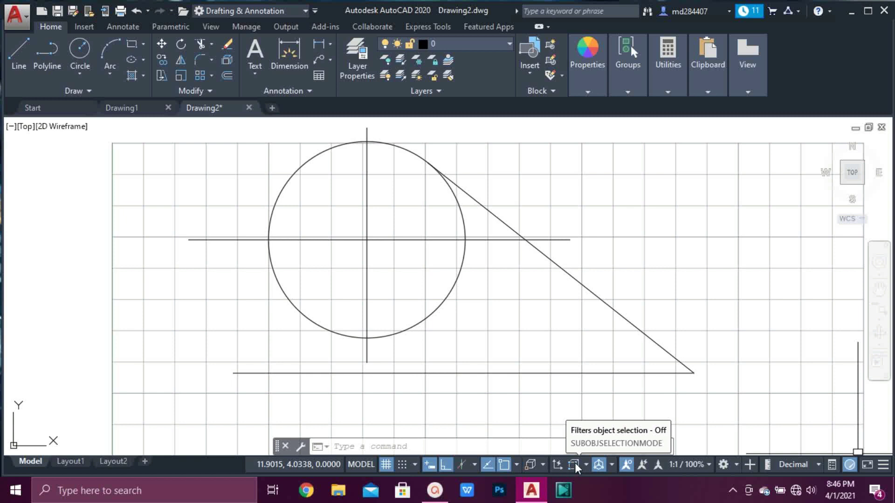
- Review the available workspaces without switching from Drafting & Annotation
click(737, 464)
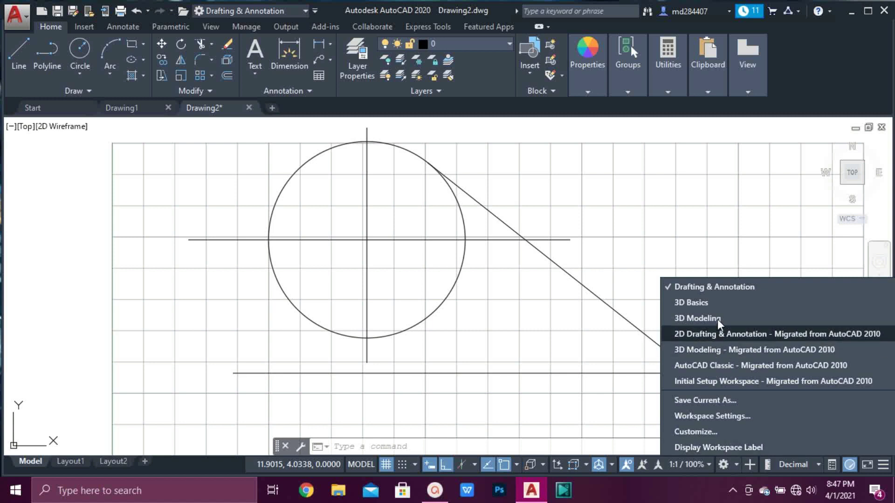
click(736, 460)
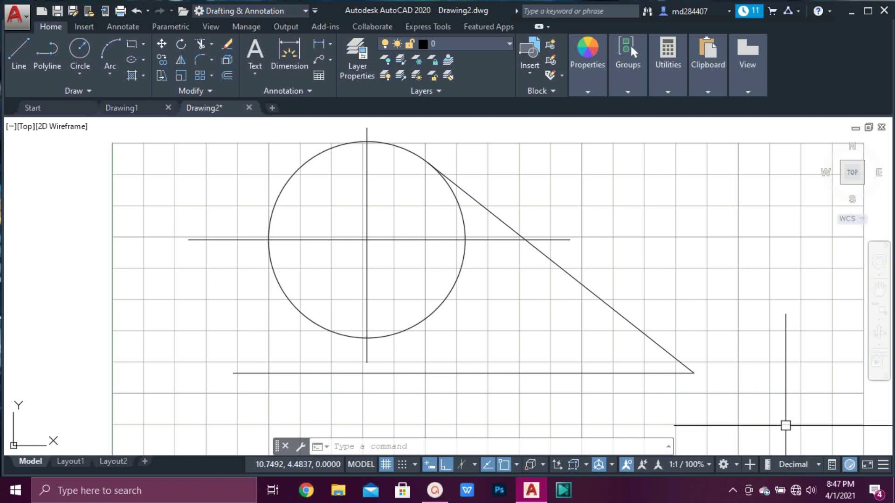
- Delete the circle and all the lines using a crossing selection
click(658, 142)
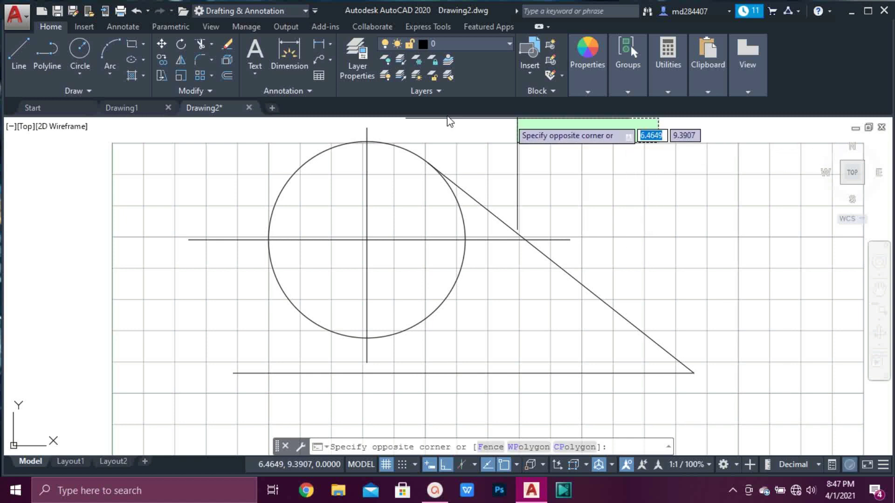
click(276, 391)
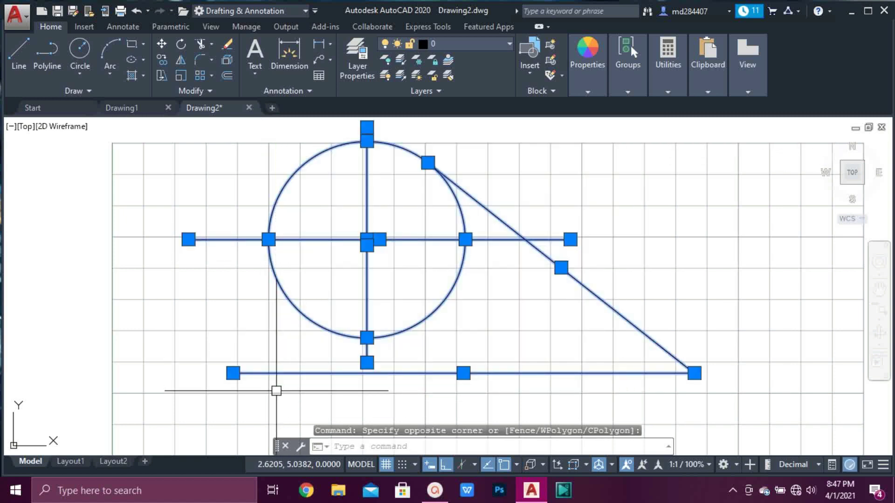
key(Delete)
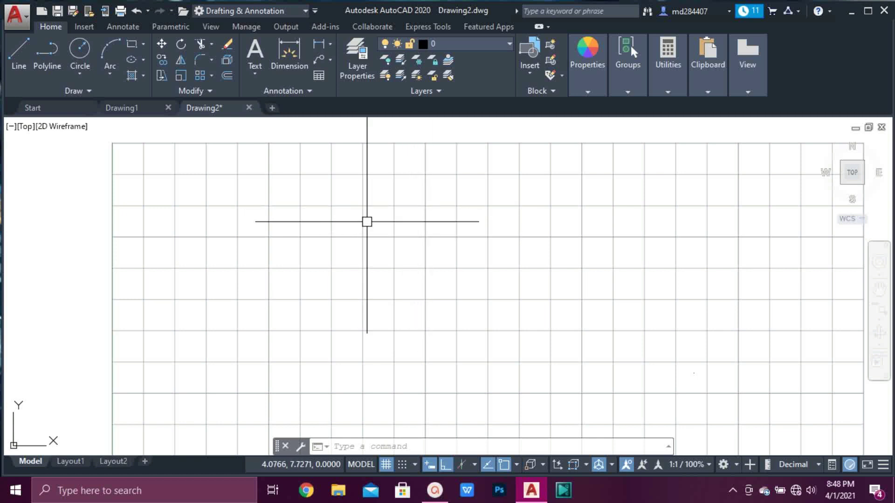
- Configure the drawing units to Decimal length with 0.00 precision and an insertion scale in Millimeters
text(UN)
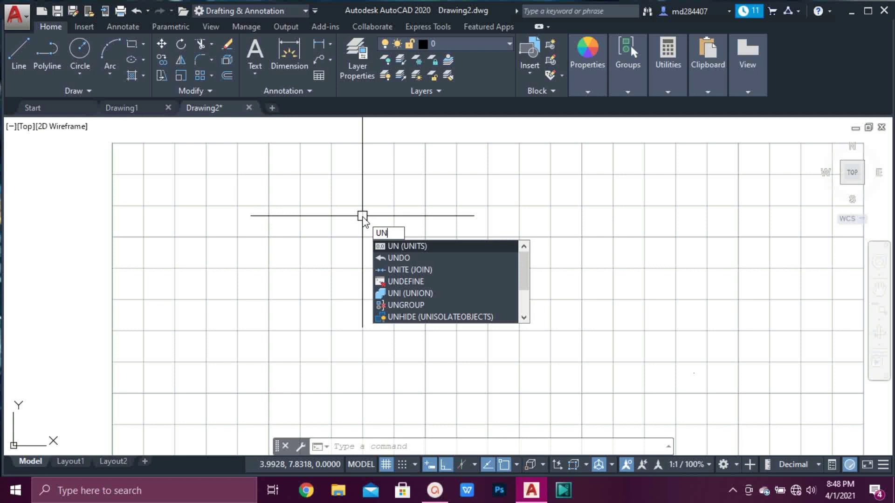
key(Return)
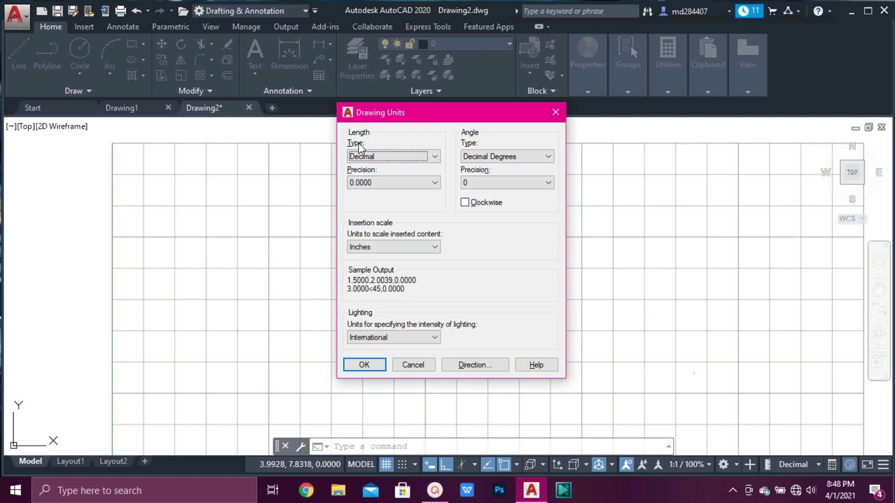
click(437, 157)
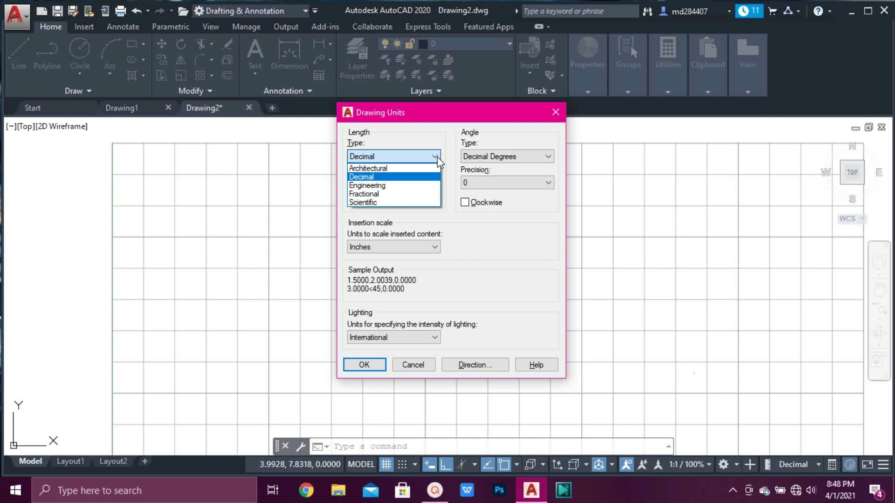
click(386, 178)
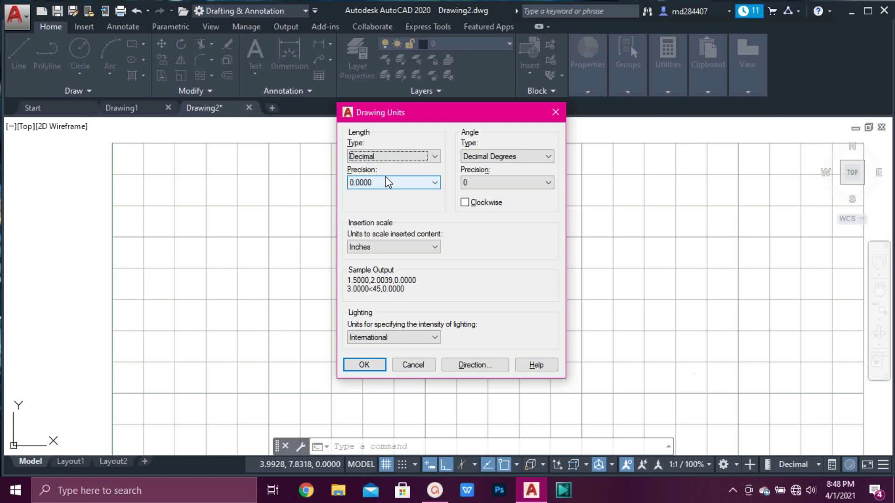
click(415, 184)
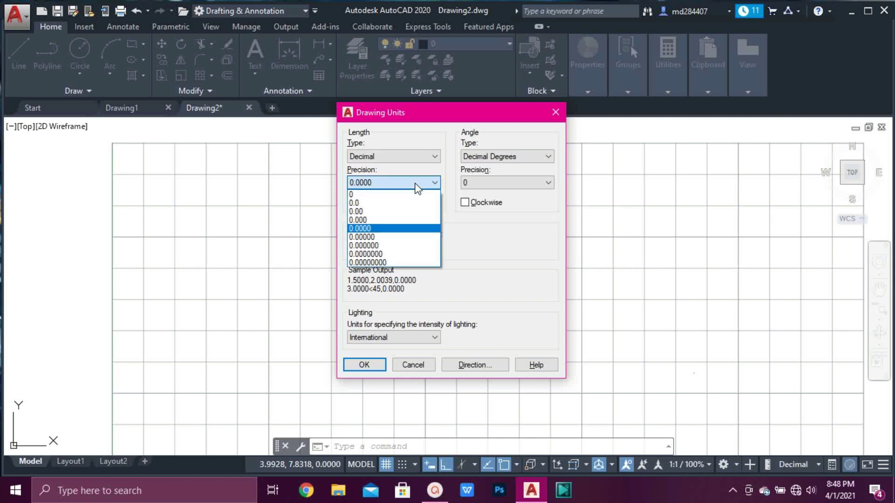
click(399, 212)
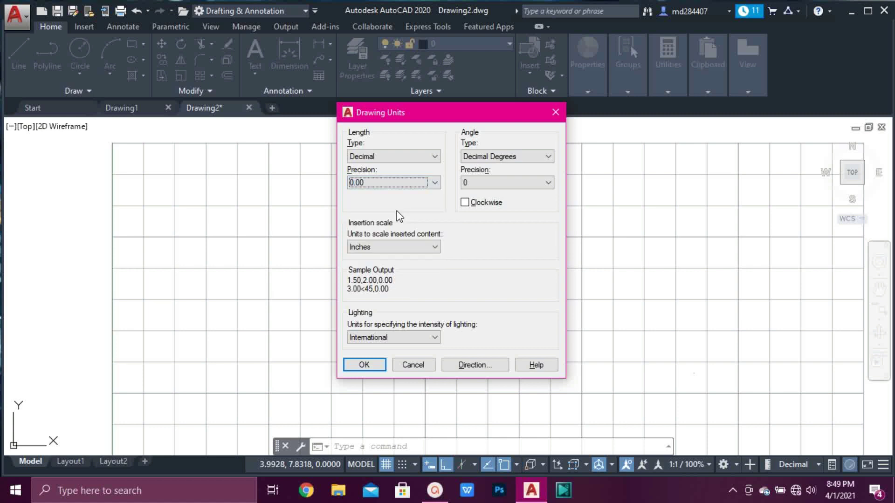
click(435, 248)
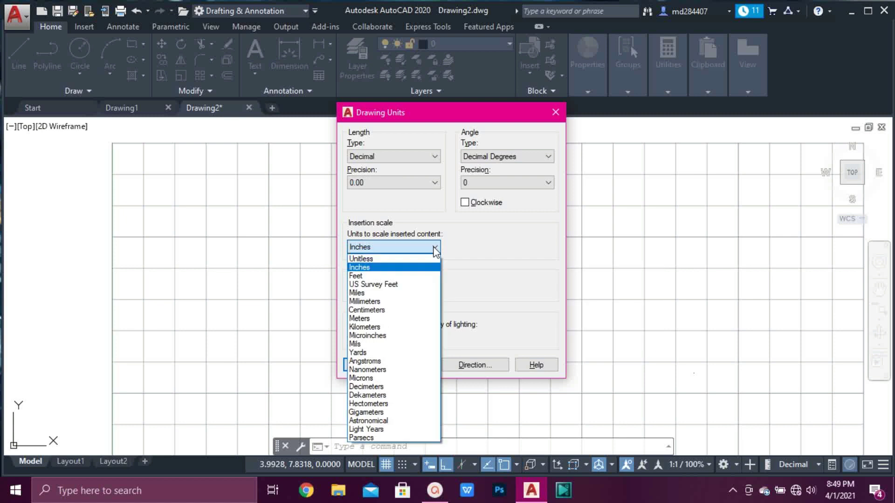
click(399, 303)
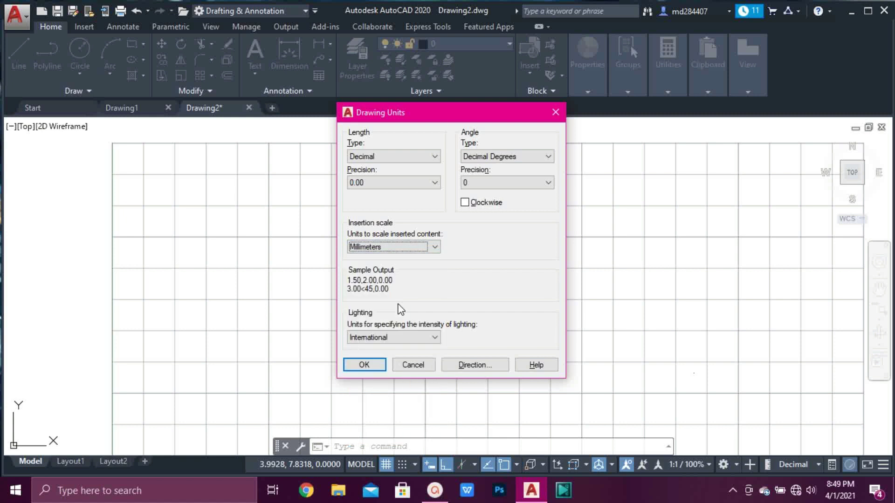
click(364, 365)
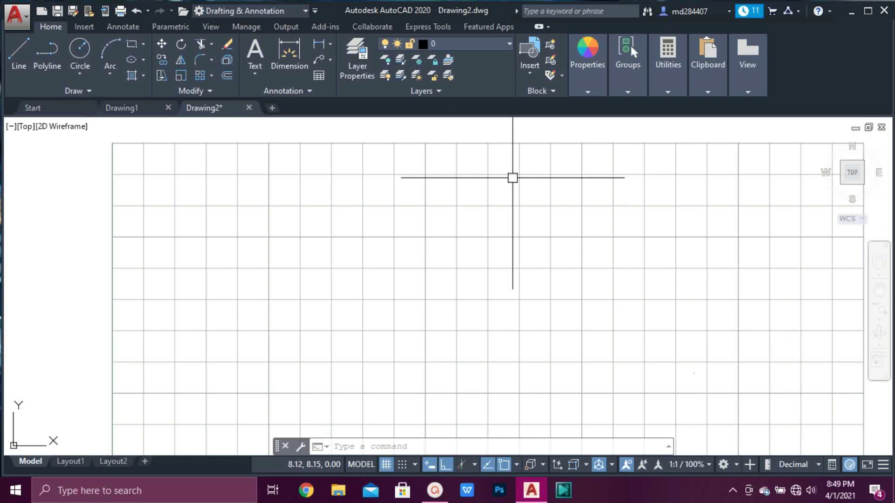
- Switch the drawing units to Architectural, compare the coordinate display, and set them back to Decimal
click(817, 465)
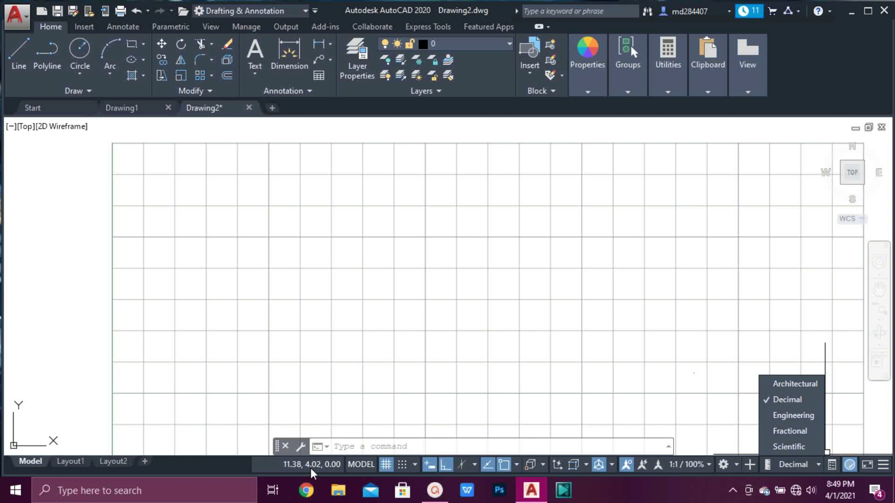
click(775, 383)
click(775, 382)
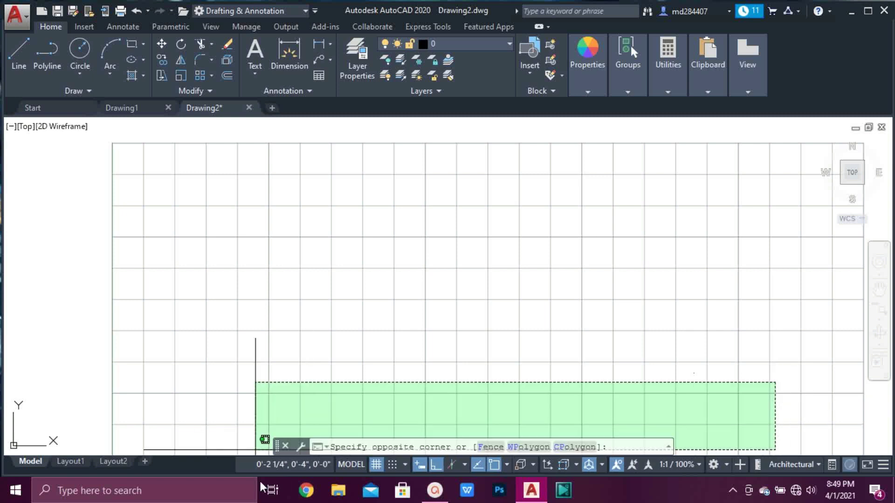
click(310, 431)
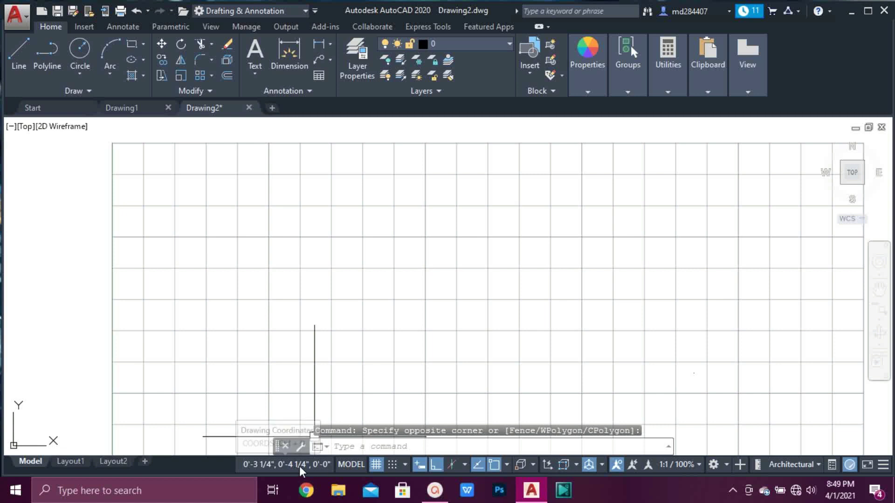
click(793, 465)
click(800, 401)
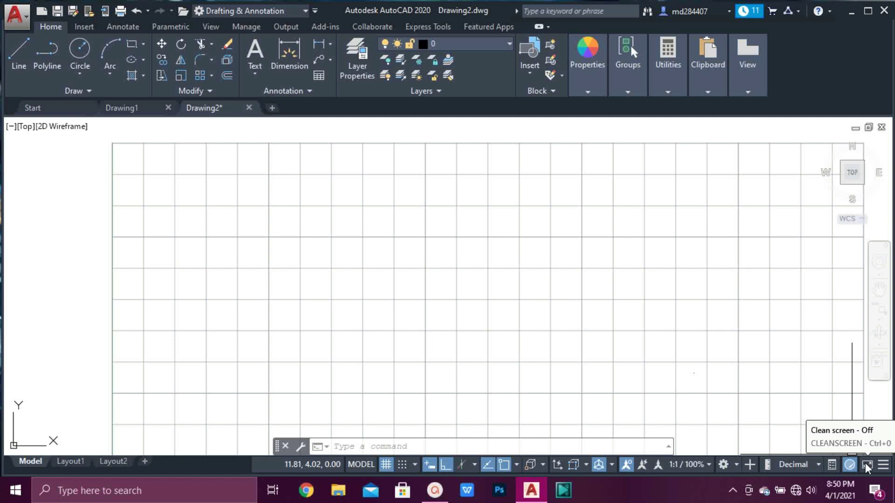
- Turn Clean Screen on and back off, and review the status bar customization options without changing them
click(866, 465)
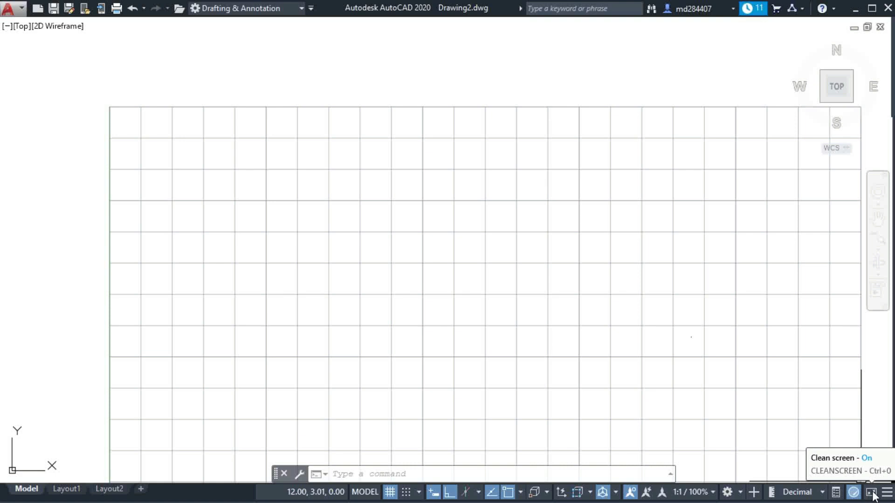
click(871, 493)
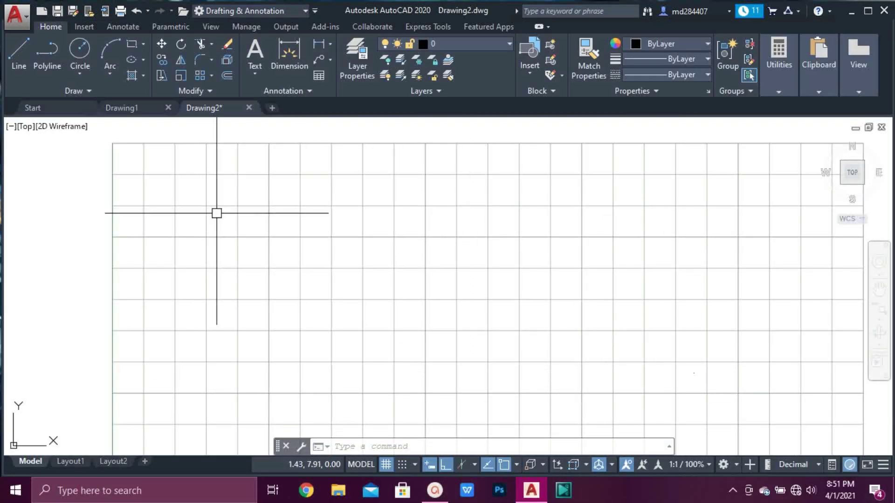
click(883, 466)
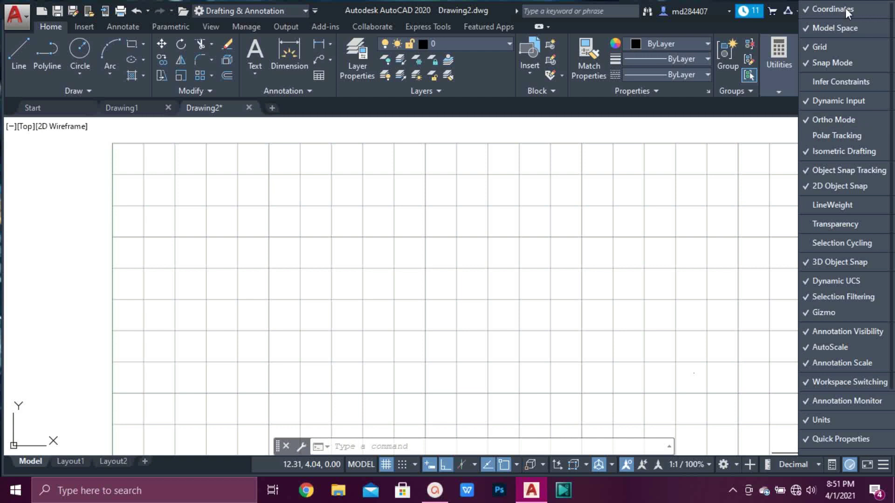
click(887, 469)
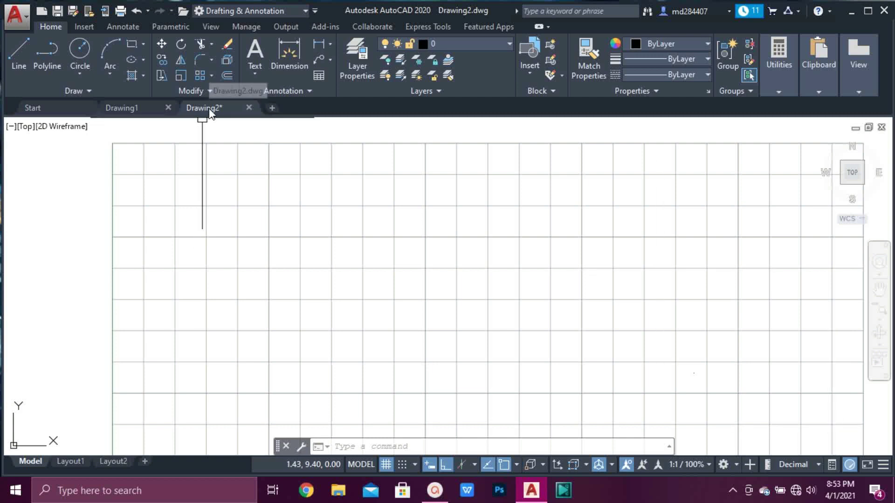
- Configure the drawing units to Decimal length with 0.000 precision and an insertion scale in Millimeters
mouse_move(210, 112)
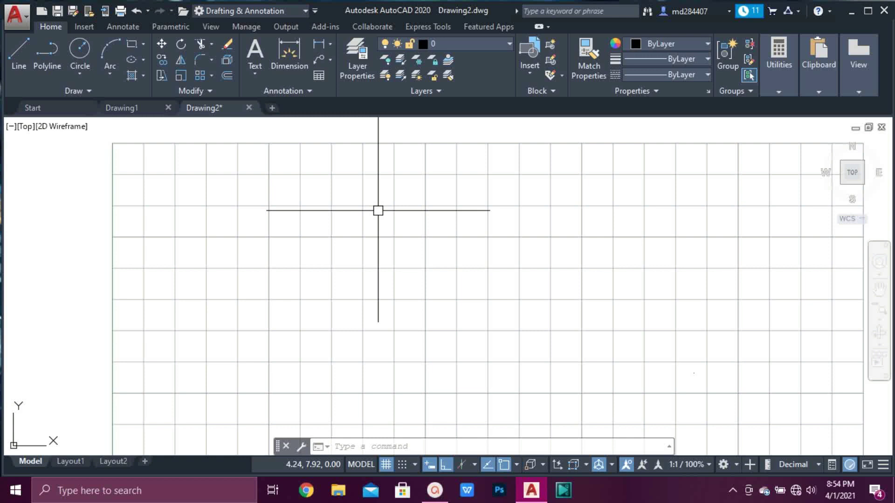
text(UN)
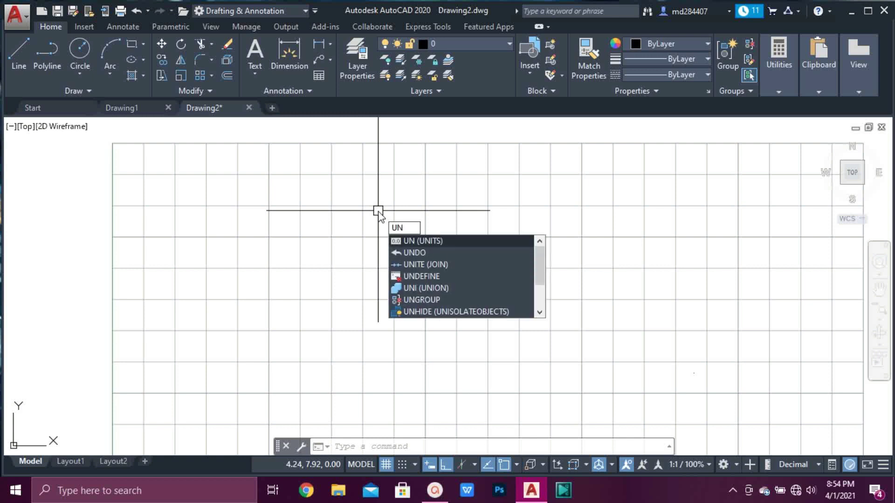
key(Return)
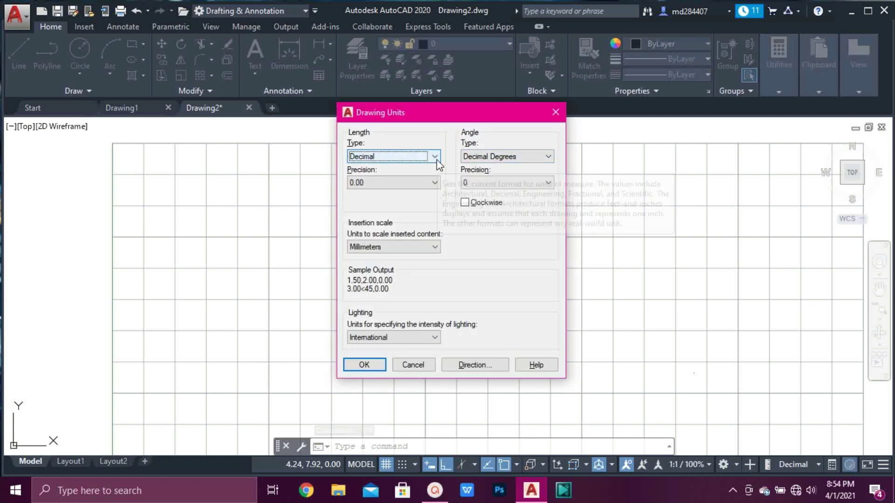
mouse_move(437, 161)
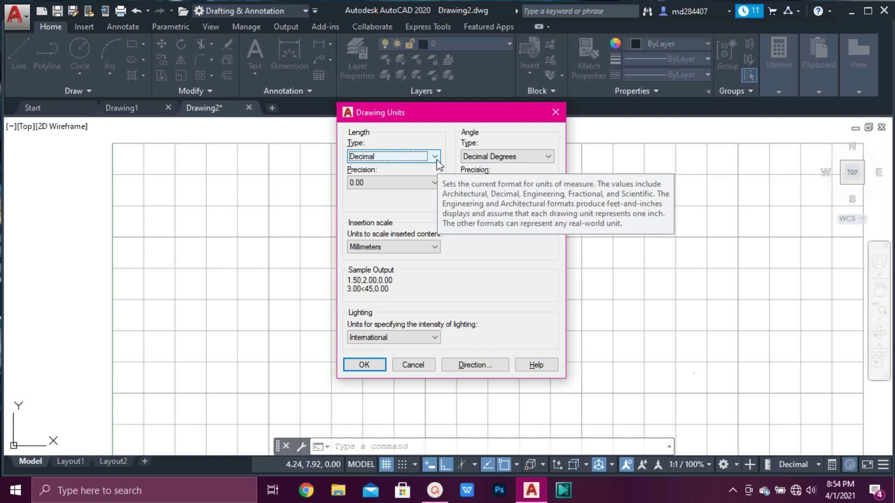
click(436, 159)
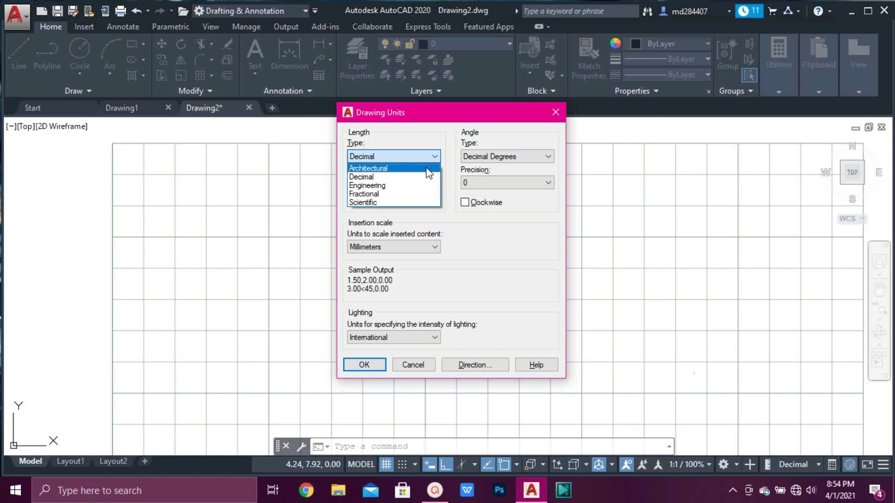
click(436, 156)
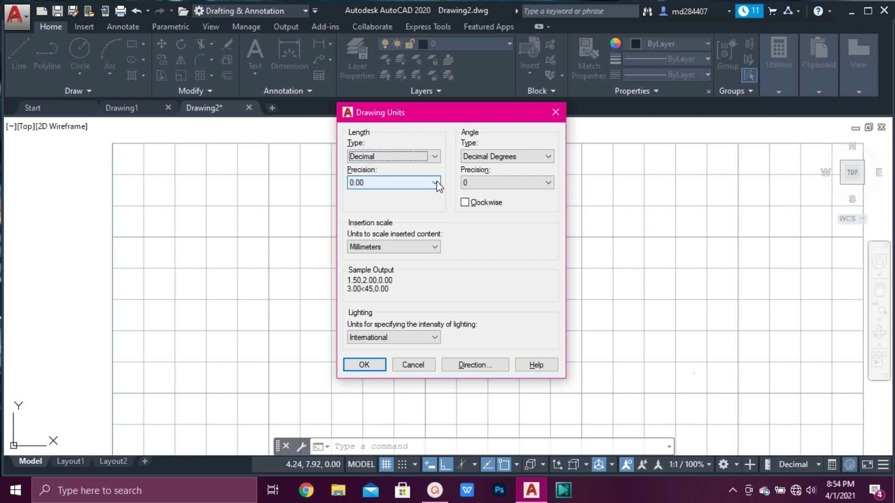
click(436, 183)
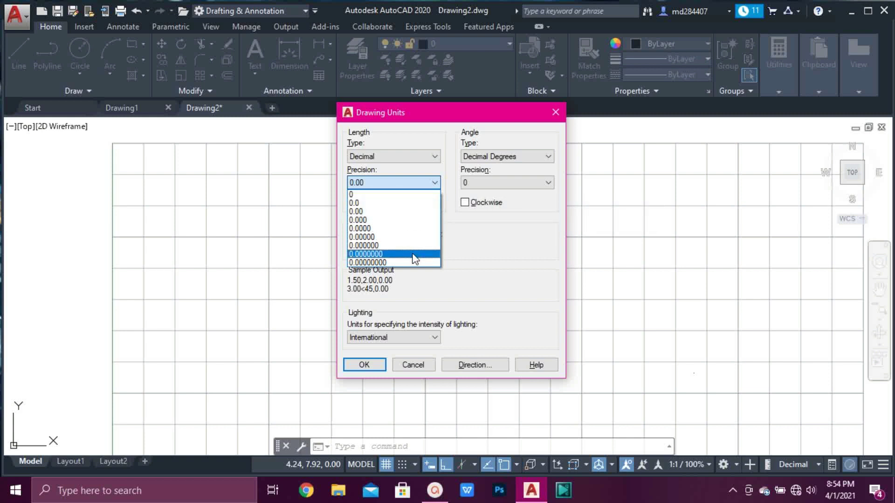
click(414, 221)
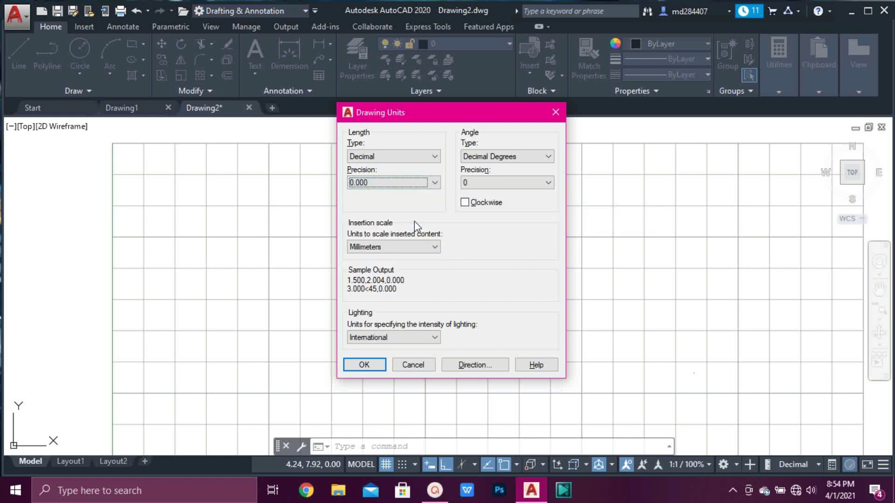
click(429, 249)
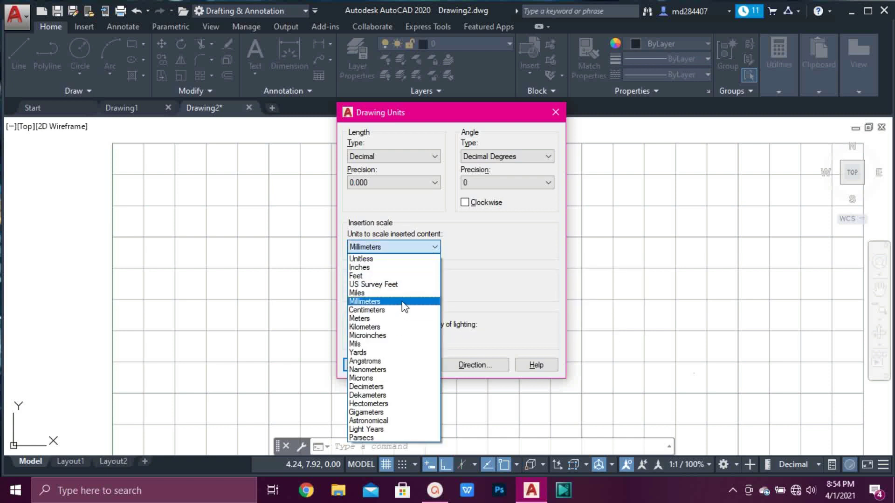
click(402, 302)
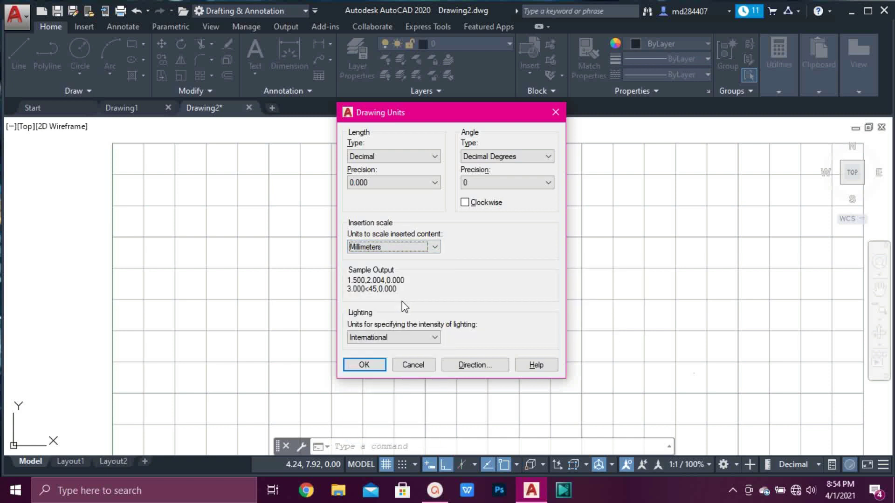
click(364, 365)
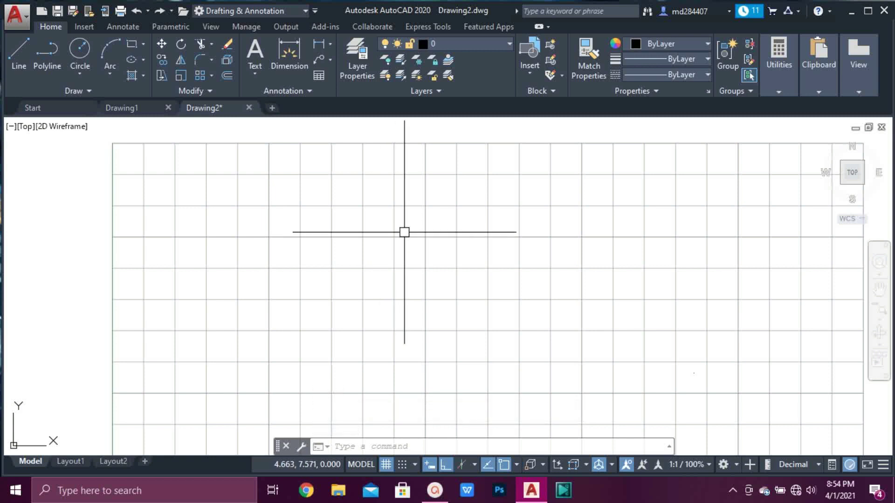
- Start the LIMITS command for the drawing area
text(LIM)
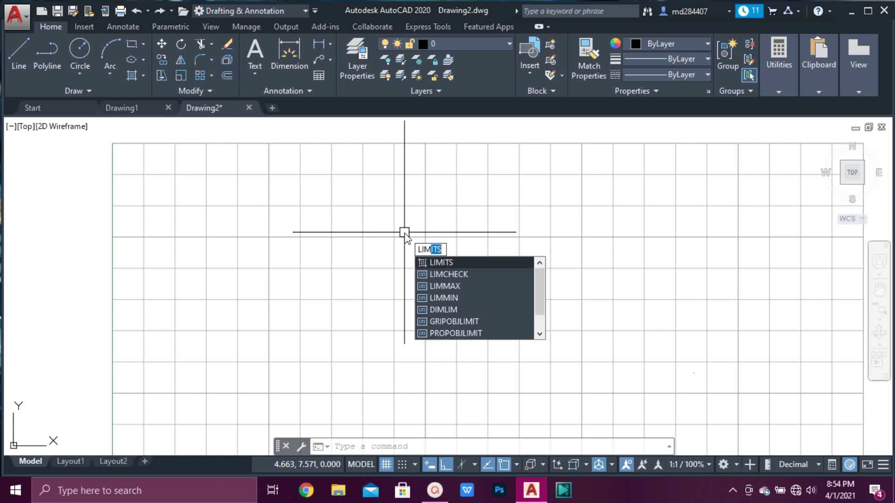